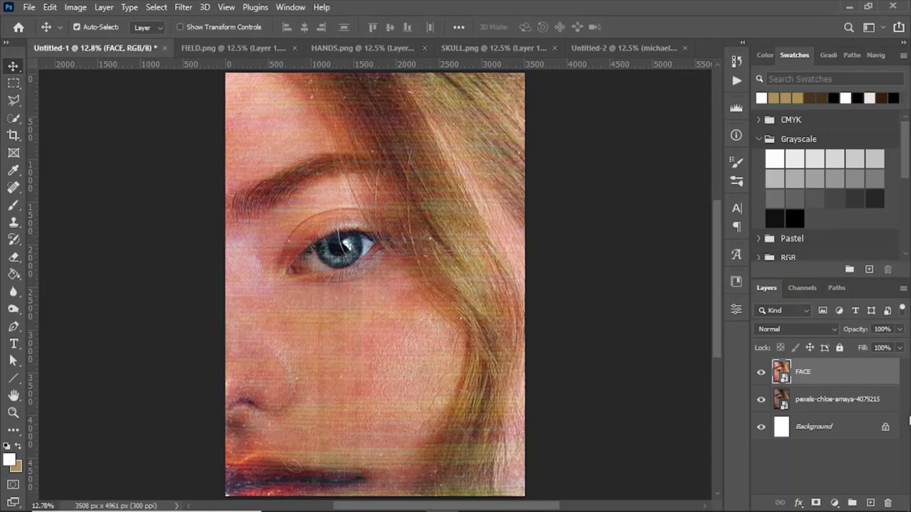
Compare the FACE layer's textured painting effect with the original portrait and examine the canvas texture up close around the eye
{"action": "left_click", "coordinate": [760, 371]}
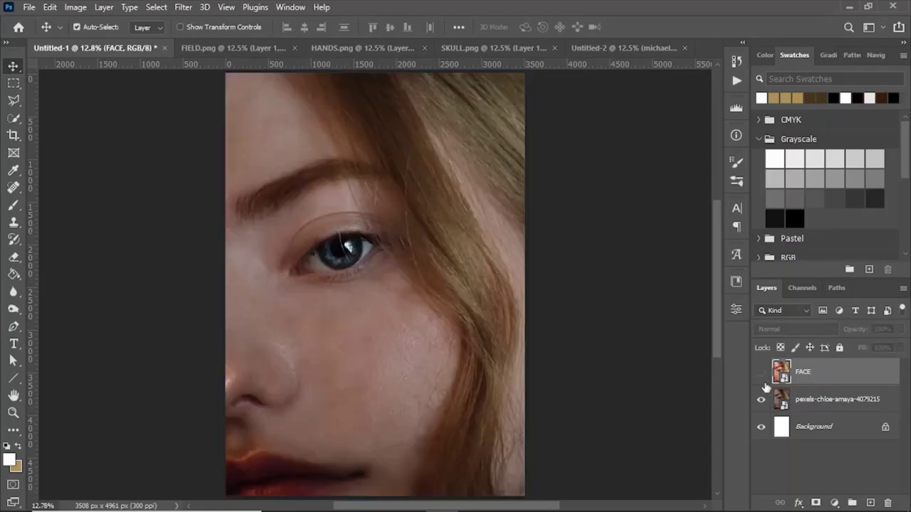
{"action": "left_click", "coordinate": [763, 383]}
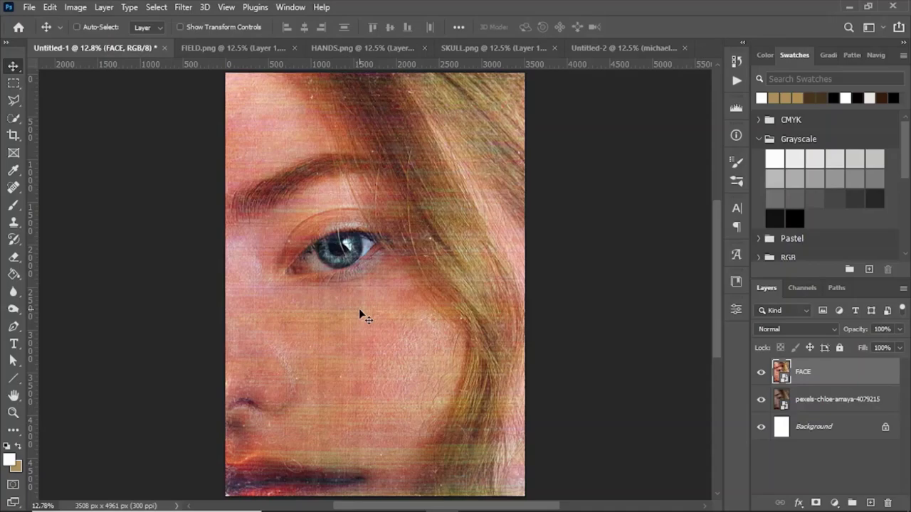
{"action": "key", "text": "ctrl+plus"}
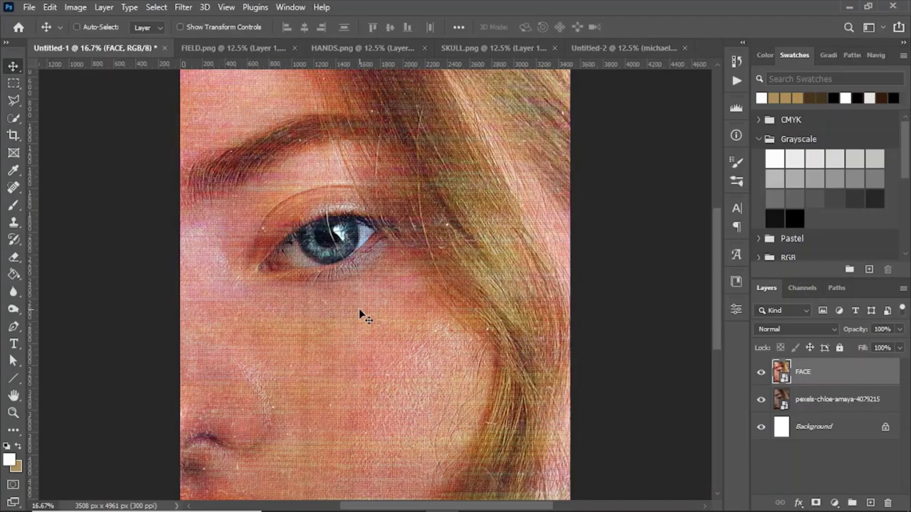
{"action": "key", "text": "ctrl+plus"}
{"action": "key", "text": "ctrl+plus"}
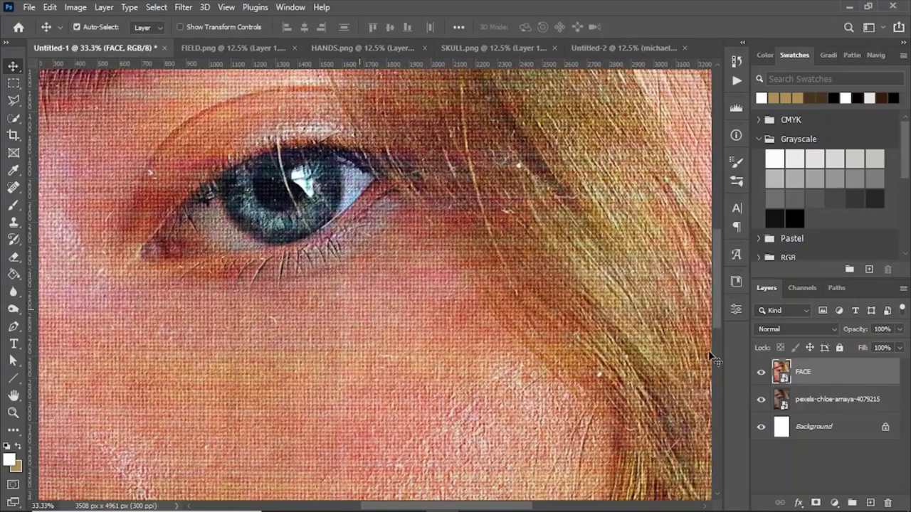
{"action": "key", "text": "ctrl+0"}
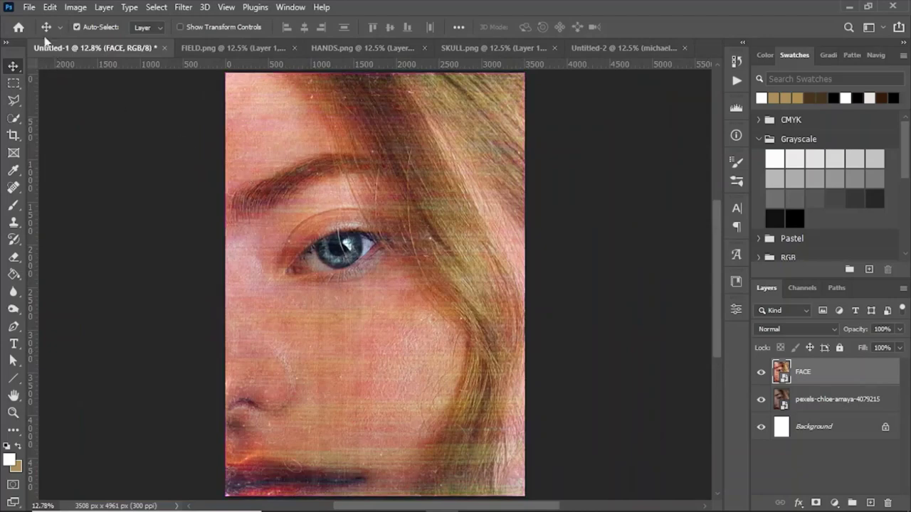
Hide the FACE layer and convert the original portrait photo layer to a smart object
{"action": "left_click", "coordinate": [29, 8]}
{"action": "left_click", "coordinate": [470, 7]}
{"action": "left_click", "coordinate": [761, 372]}
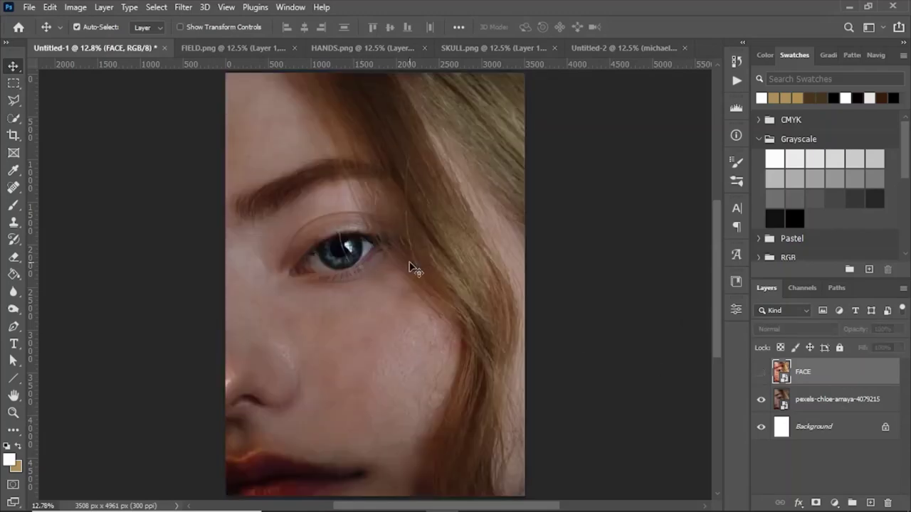
{"action": "left_click", "coordinate": [814, 401]}
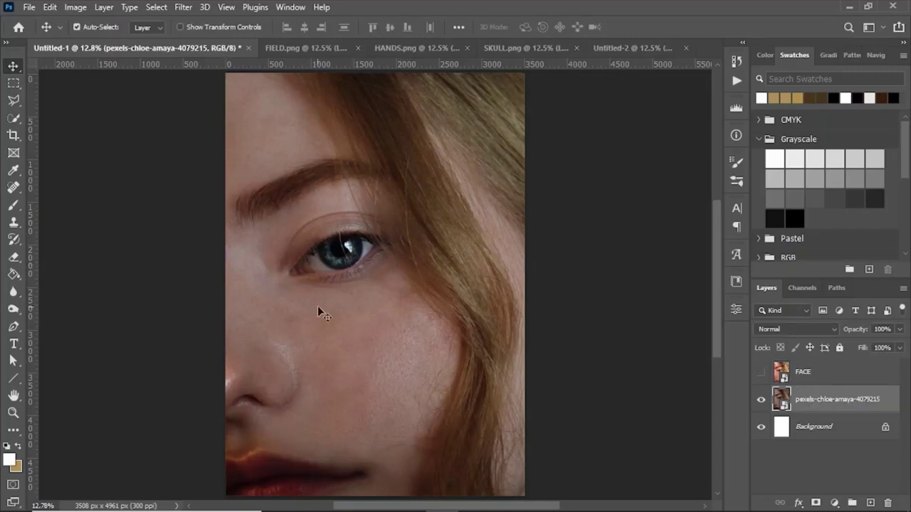
{"action": "right_click", "coordinate": [846, 403]}
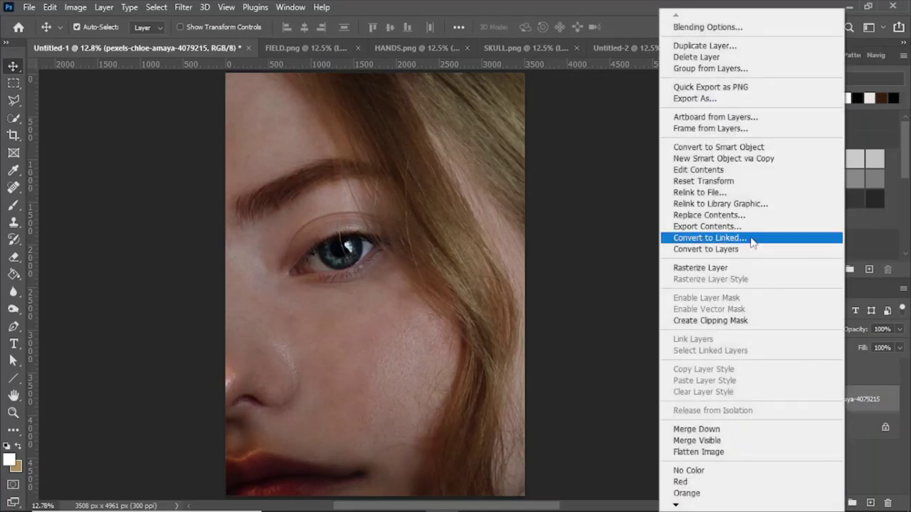
{"action": "left_click", "coordinate": [715, 146]}
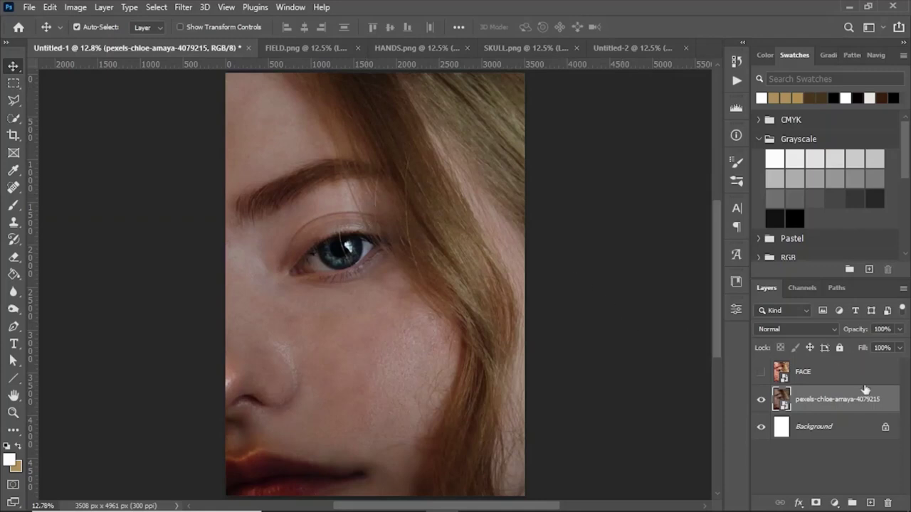
Duplicate the portrait smart object layer and remove the FACE layer from the document
{"action": "key", "text": "ctrl+j"}
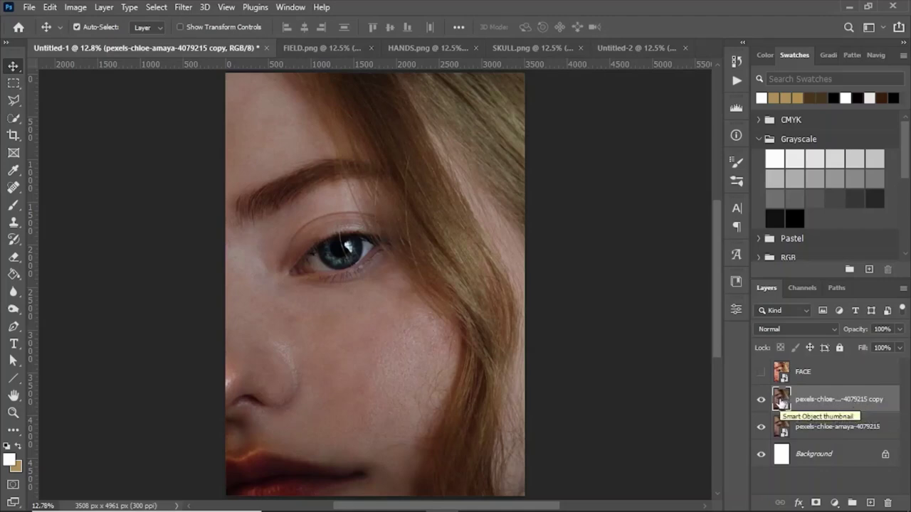
{"action": "key", "text": "ctrl+z"}
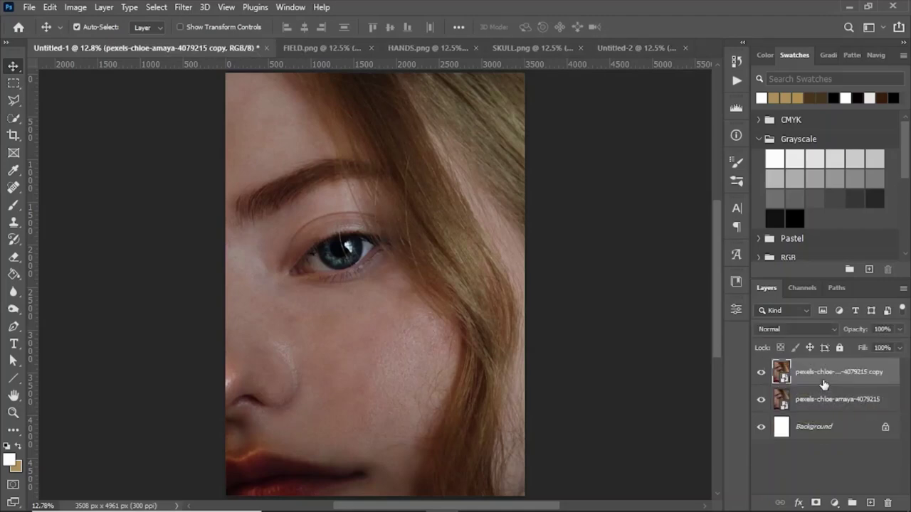
Apply a Motion Blur filter with angle -10° and distance 5 pixels to the portrait copy layer
{"action": "left_click", "coordinate": [186, 10]}
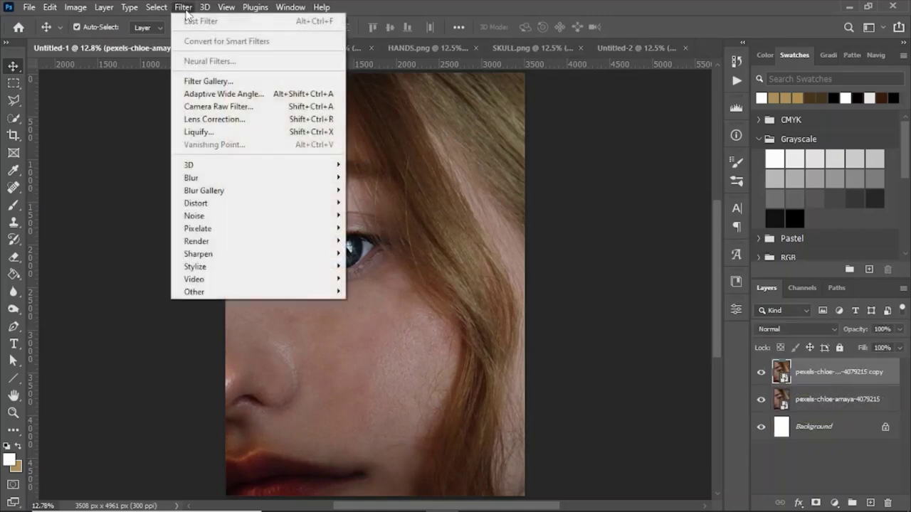
{"action": "mouse_move", "coordinate": [240, 180]}
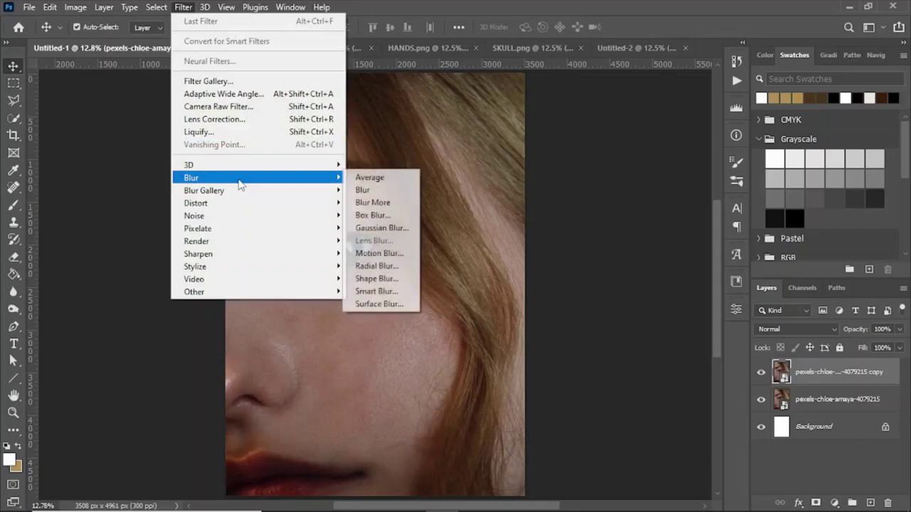
{"action": "left_click", "coordinate": [384, 253]}
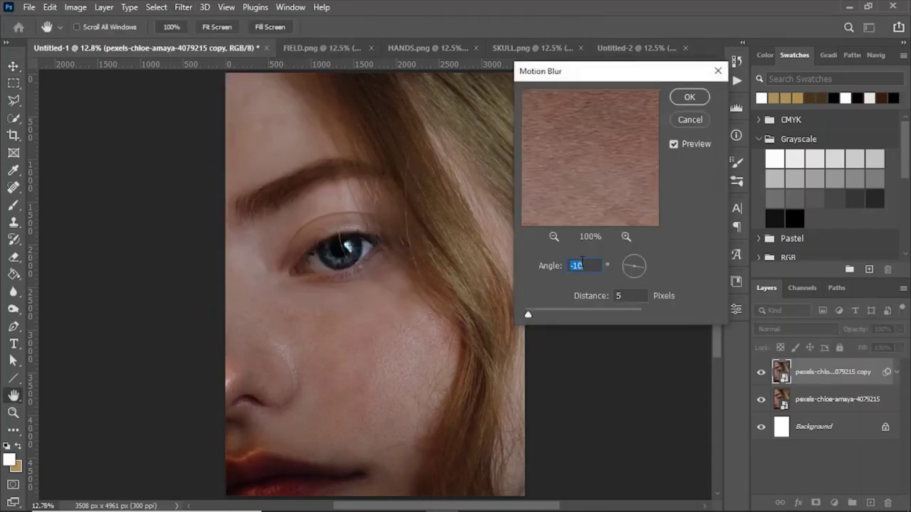
{"action": "left_click", "coordinate": [692, 99]}
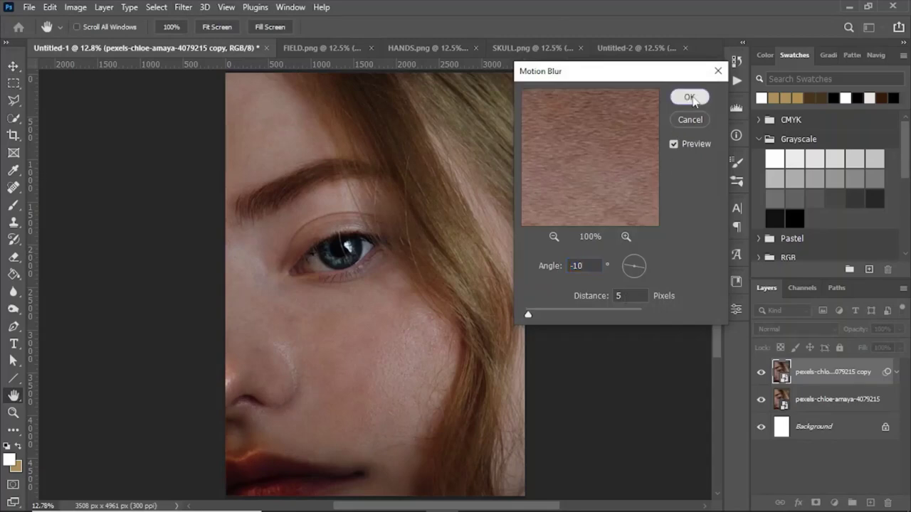
{"action": "key", "text": "v"}
Examine the motion blur up close around the eye by comparing the portrait with the copy layer hidden and shown
{"action": "key", "text": "ctrl+plus"}
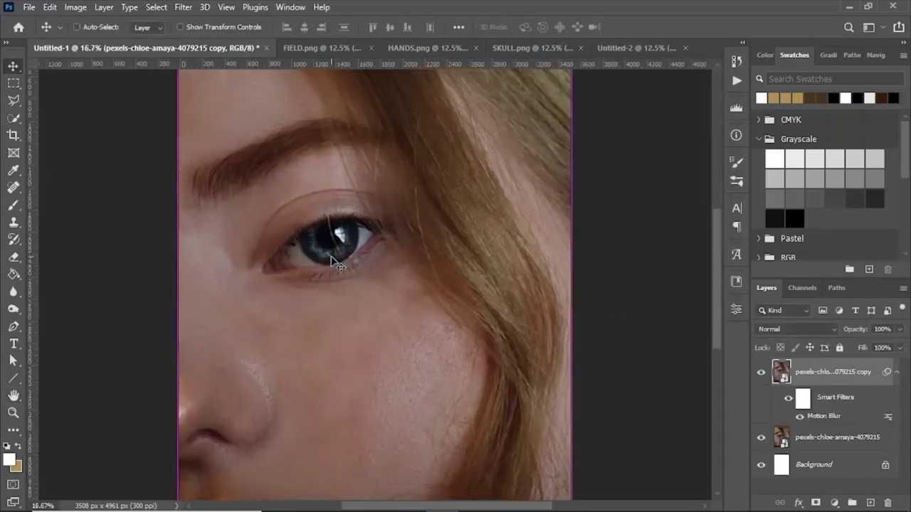
{"action": "key", "text": "ctrl+plus"}
{"action": "key", "text": "ctrl+plus"}
{"action": "key", "text": "ctrl+plus"}
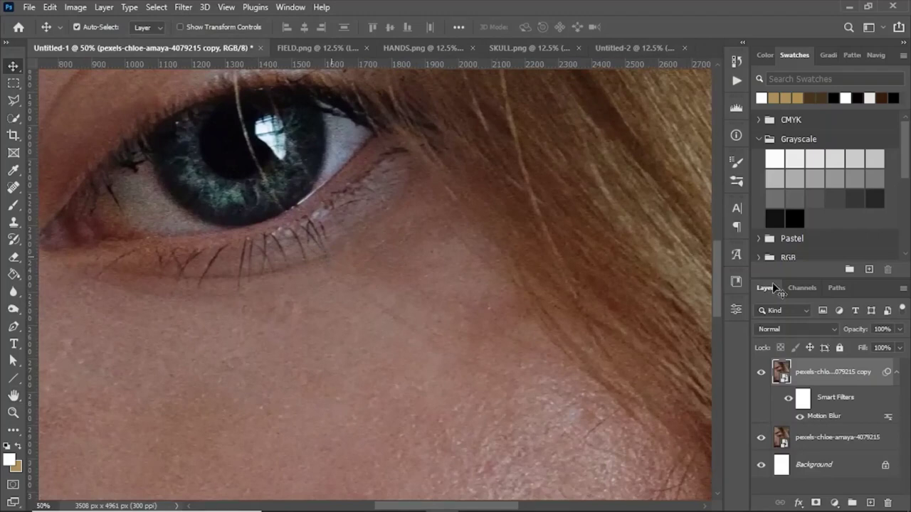
{"action": "left_click_drag", "start_coordinate": [715, 297], "coordinate": [716, 284]}
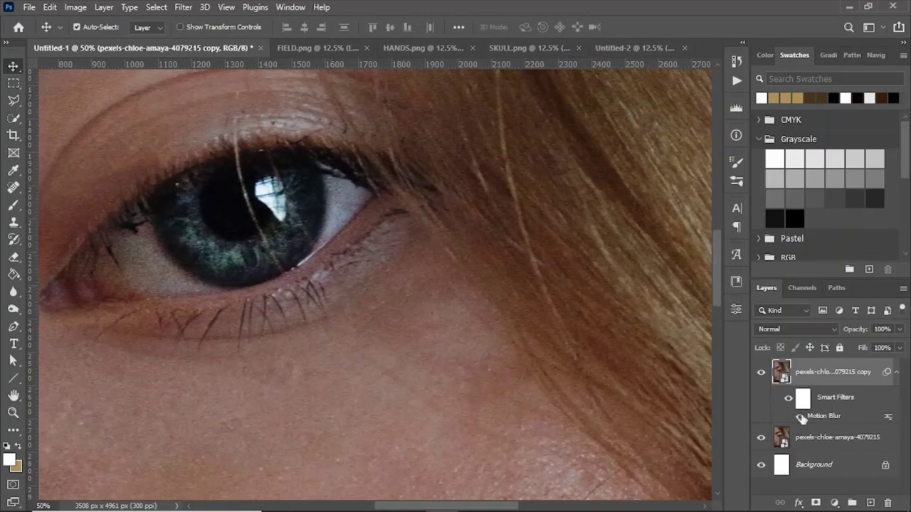
{"action": "left_click", "coordinate": [761, 371]}
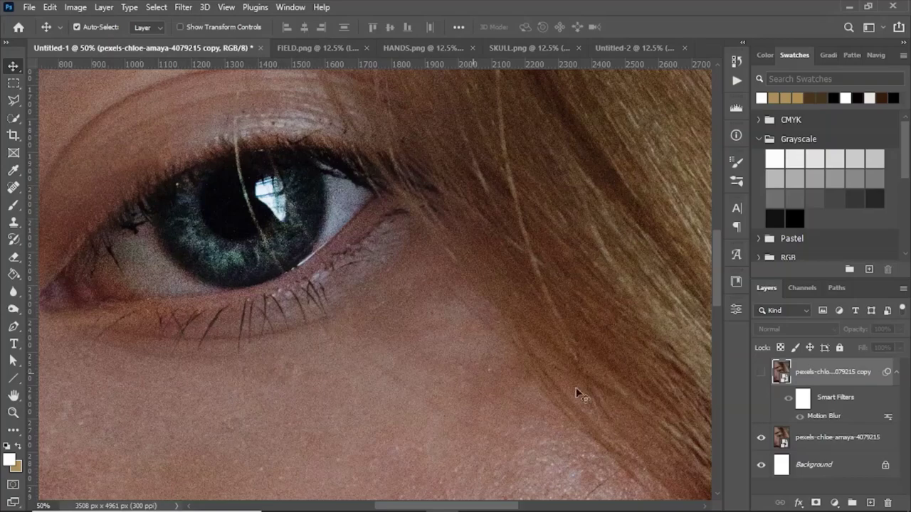
{"action": "left_click", "coordinate": [760, 371]}
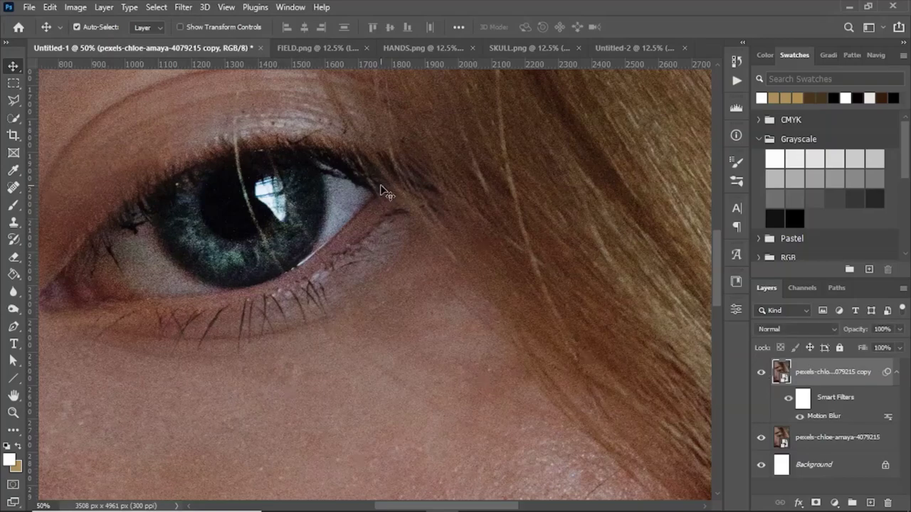
{"action": "key", "text": "ctrl+0"}
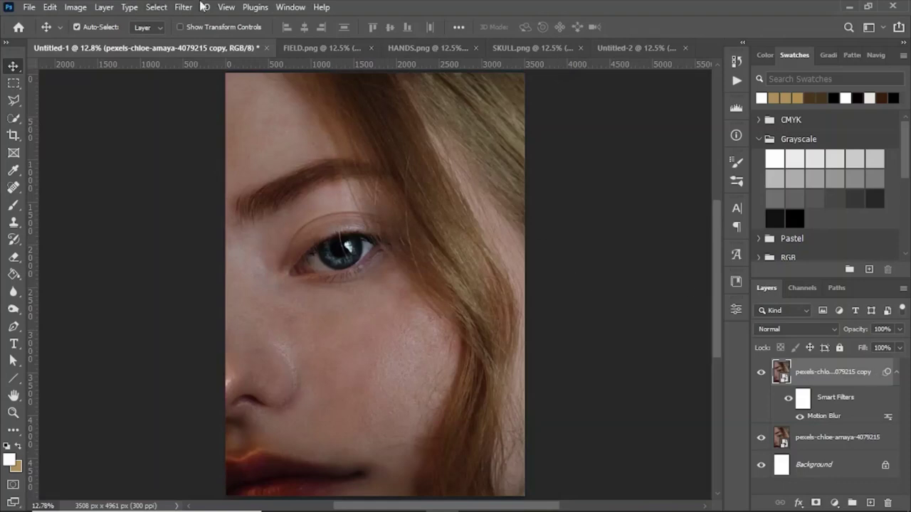
Apply Smart Sharpen to the portrait copy with amount 55%, radius 64.0 px, reduce noise 10% and Lens Blur removal
{"action": "left_click", "coordinate": [175, 7]}
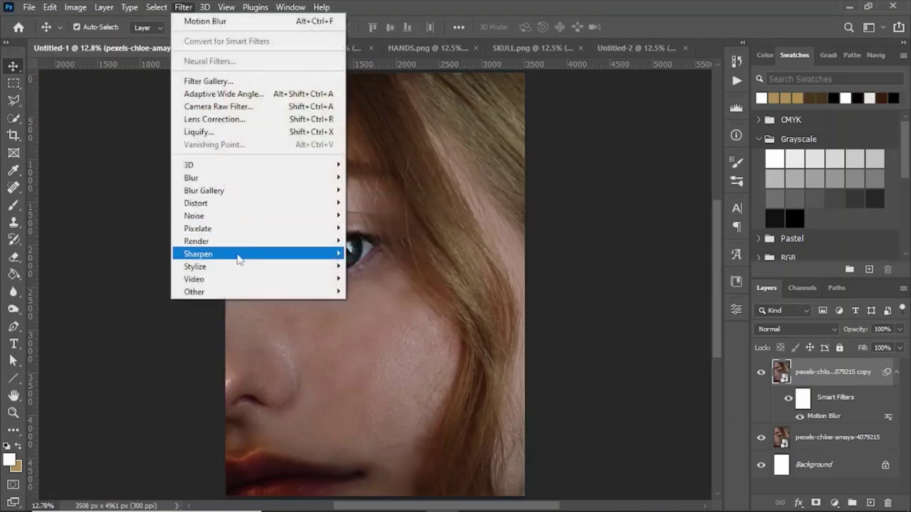
{"action": "mouse_move", "coordinate": [234, 269]}
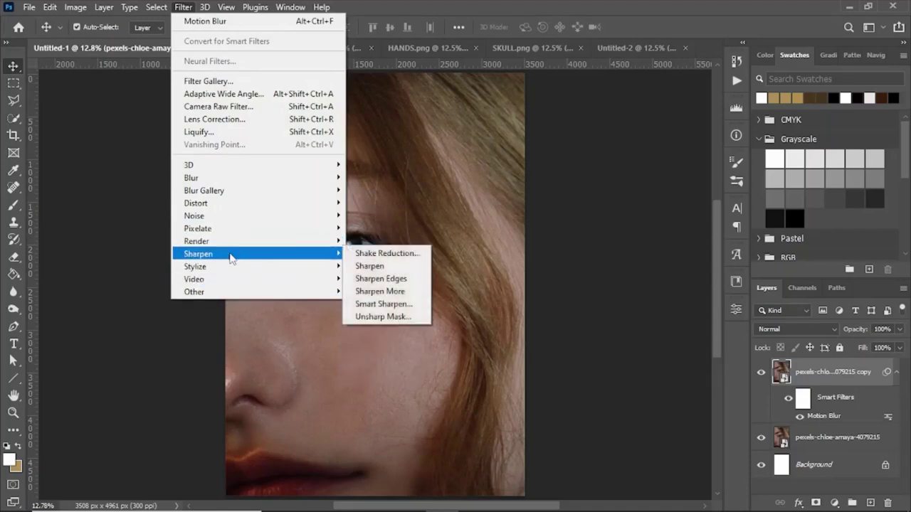
{"action": "left_click", "coordinate": [396, 304]}
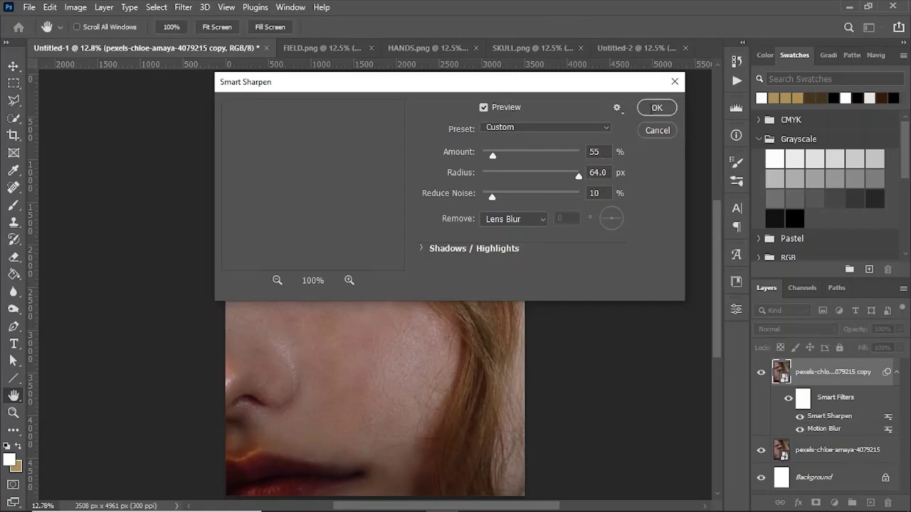
{"action": "left_click", "coordinate": [656, 108]}
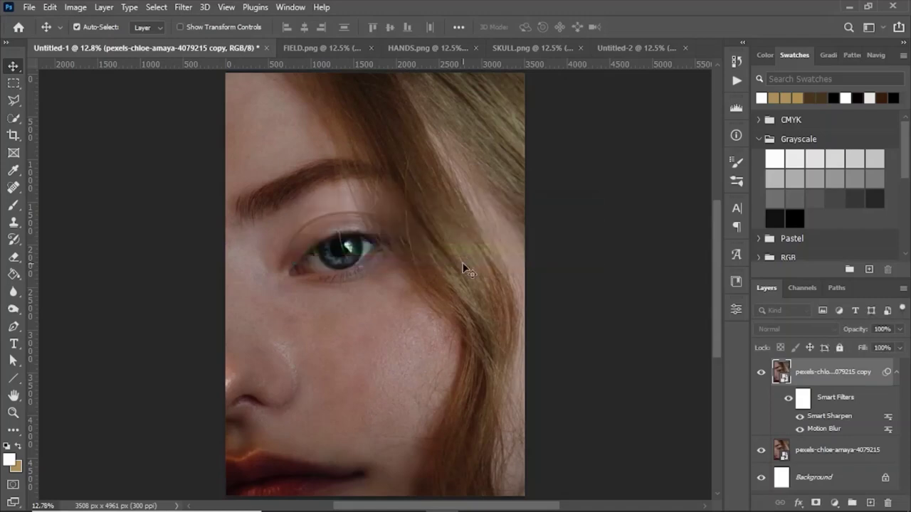
Inspect the sharpened detail in the eye, skin and hair by comparing the portrait with the filtered copy hidden and shown
{"action": "key", "text": "ctrl+plus"}
{"action": "key", "text": "ctrl+plus"}
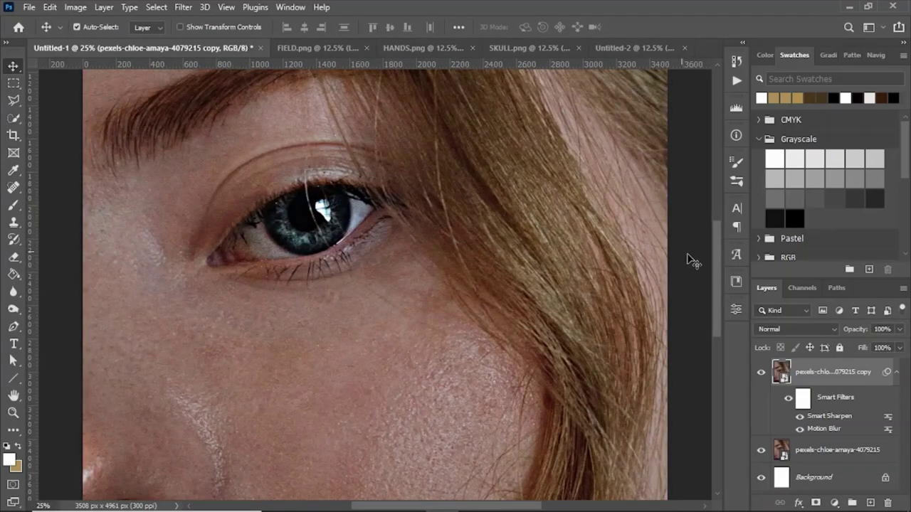
{"action": "left_click_drag", "start_coordinate": [717, 270], "coordinate": [718, 320]}
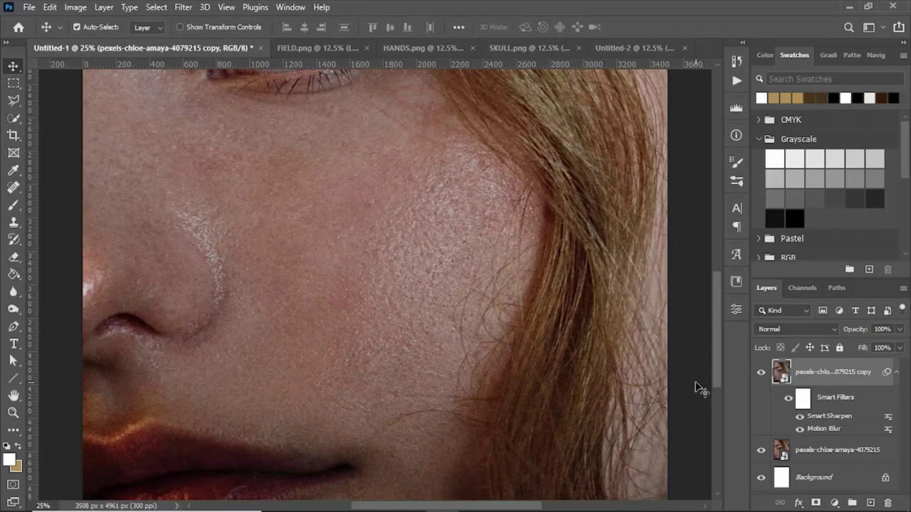
{"action": "left_click", "coordinate": [760, 372]}
{"action": "left_click_drag", "start_coordinate": [715, 319], "coordinate": [715, 262]}
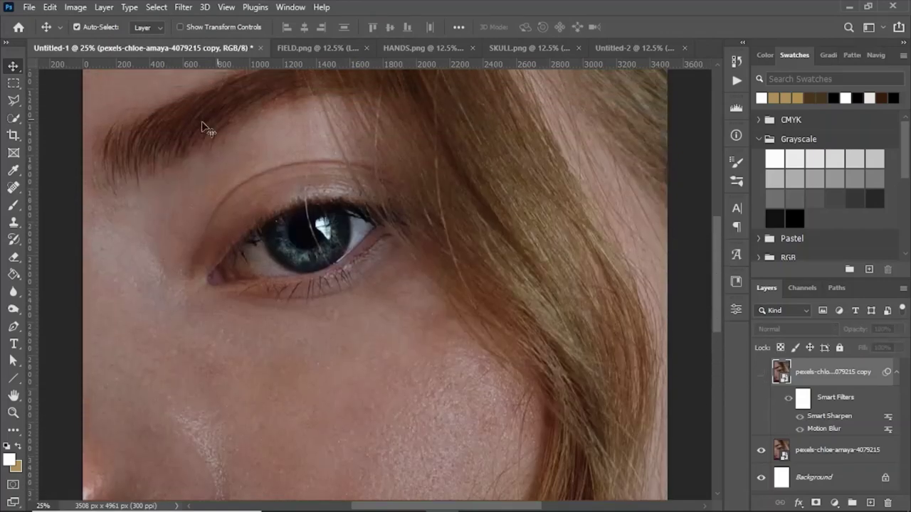
{"action": "left_click", "coordinate": [760, 372]}
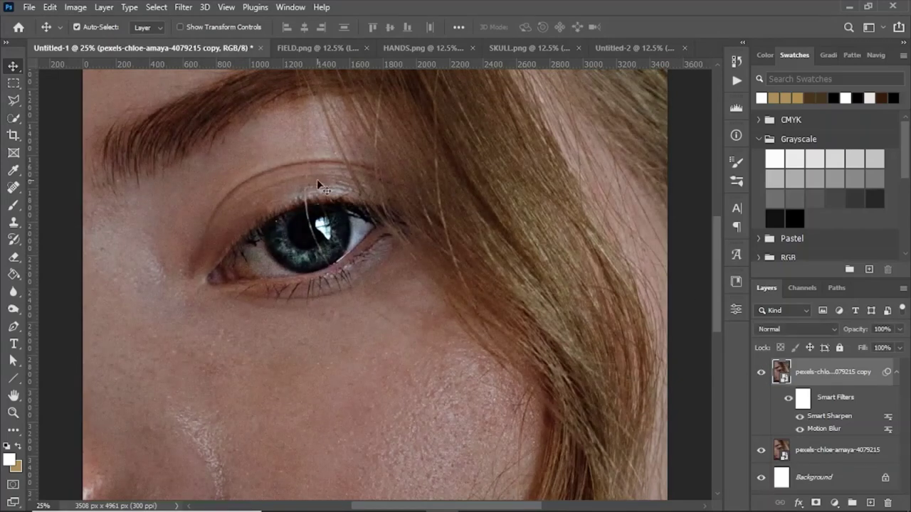
{"action": "scroll", "coordinate": [296, 246], "scroll_direction": "down", "scroll_amount": 2}
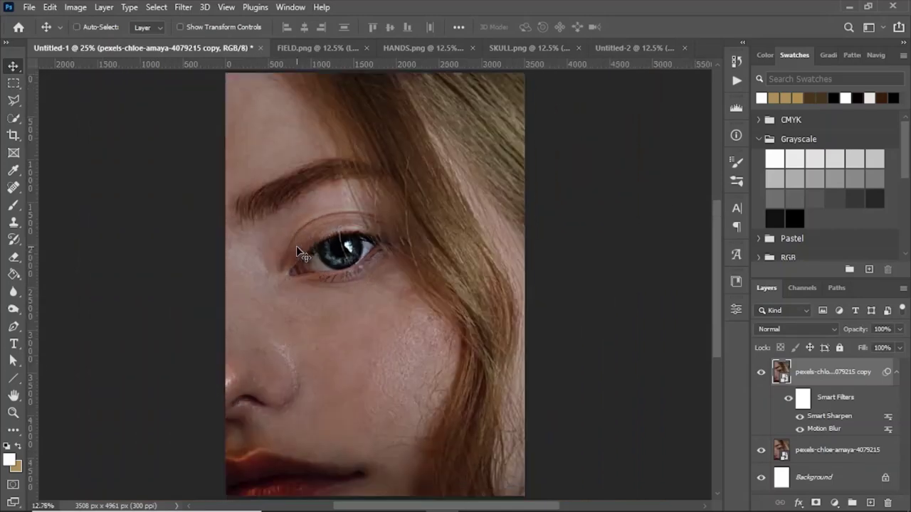
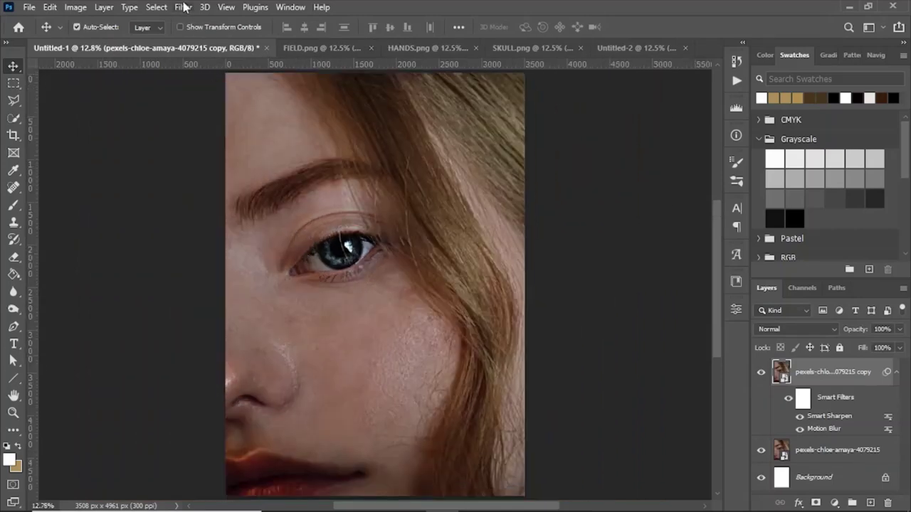
Apply an Emboss filter with angle 165°, height 2 pixels and amount 356% to the portrait copy and collapse its smart filter list
{"action": "left_click", "coordinate": [184, 7]}
{"action": "mouse_move", "coordinate": [230, 269]}
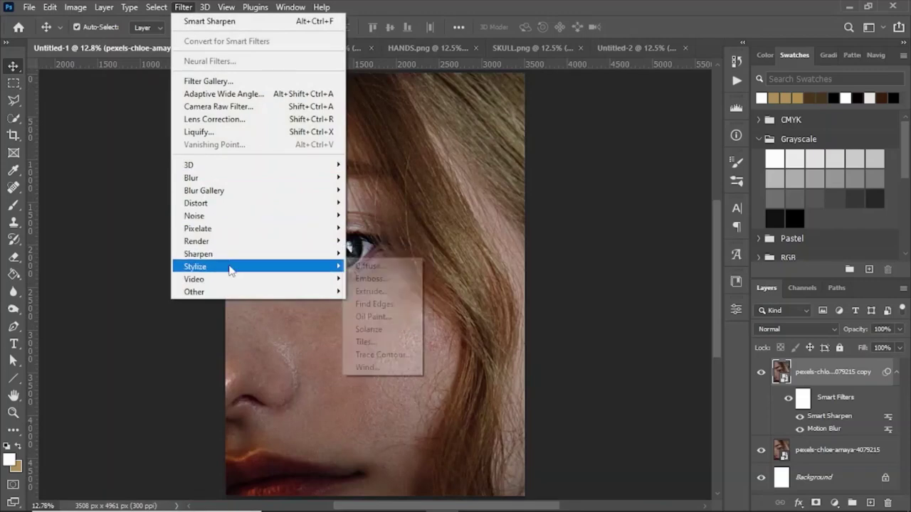
{"action": "left_click", "coordinate": [380, 279]}
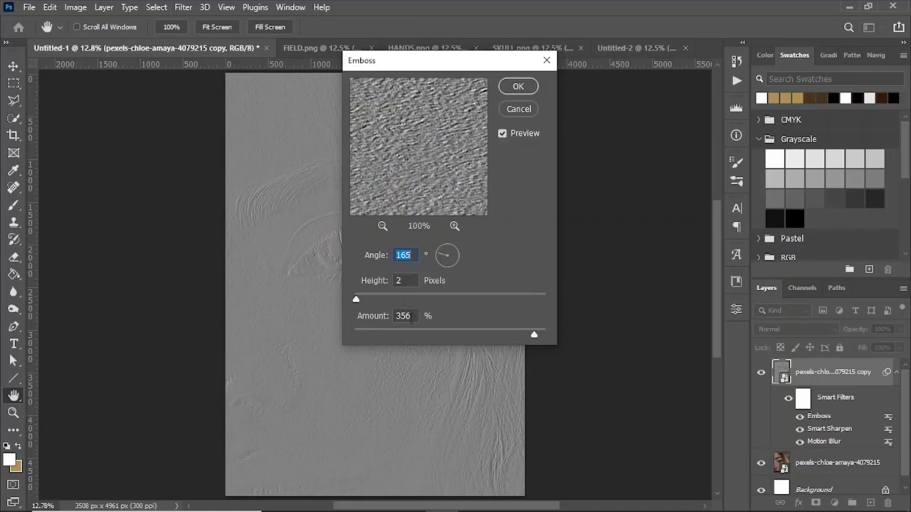
{"action": "left_click", "coordinate": [519, 86]}
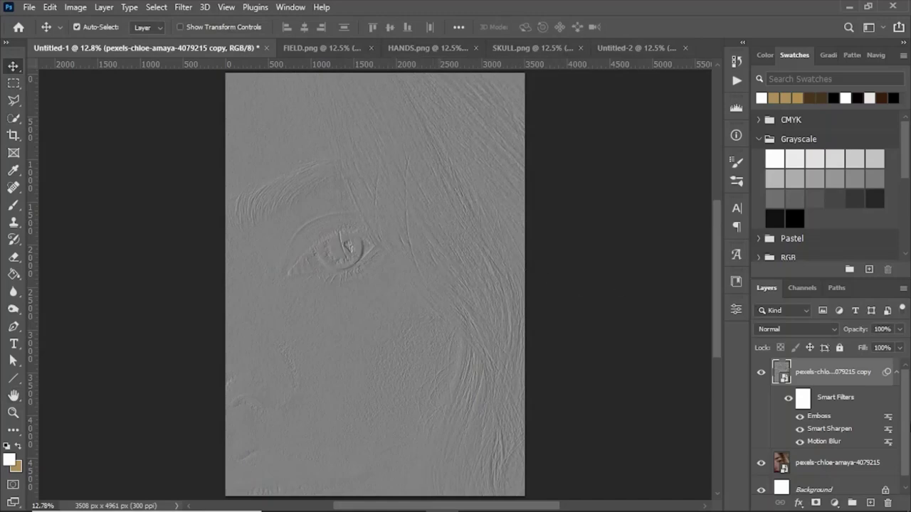
{"action": "left_click", "coordinate": [897, 373]}
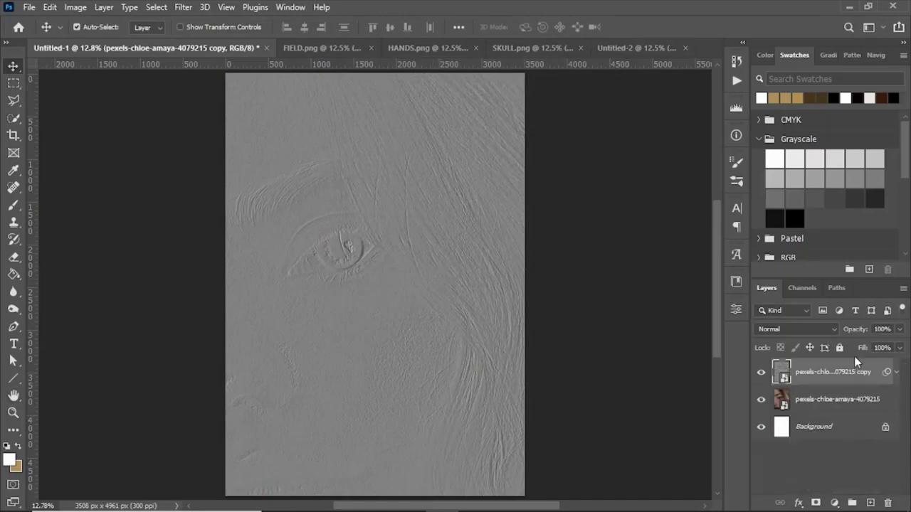
Set the blend mode of the embossed portrait copy to Hard Light
{"action": "left_click", "coordinate": [806, 326]}
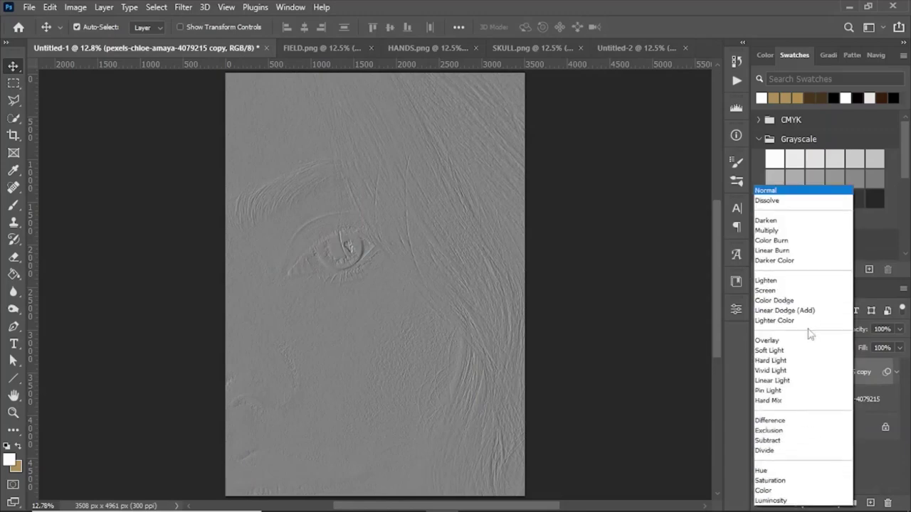
{"action": "left_click", "coordinate": [784, 360]}
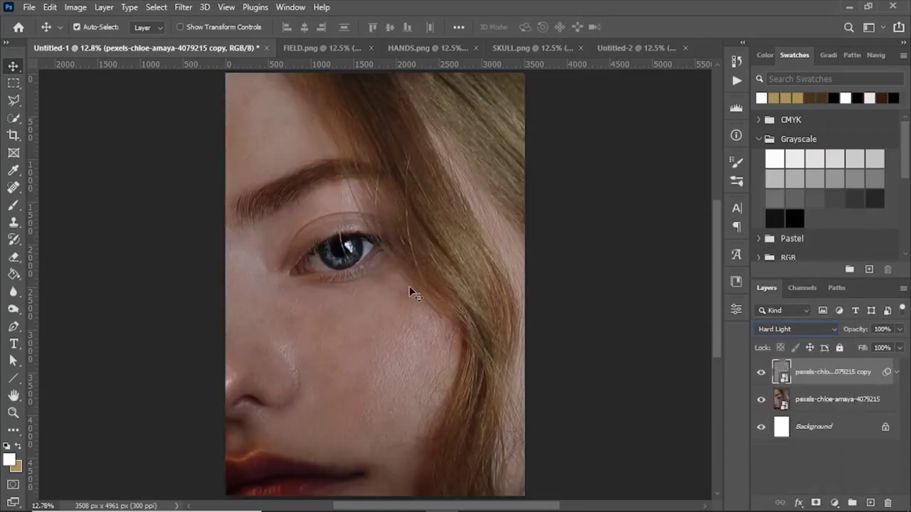
Examine the embossed texture up close on the eye, skin and hair, and compare it with the full portrait view
{"action": "key", "text": "ctrl+plus"}
{"action": "key", "text": "ctrl+plus"}
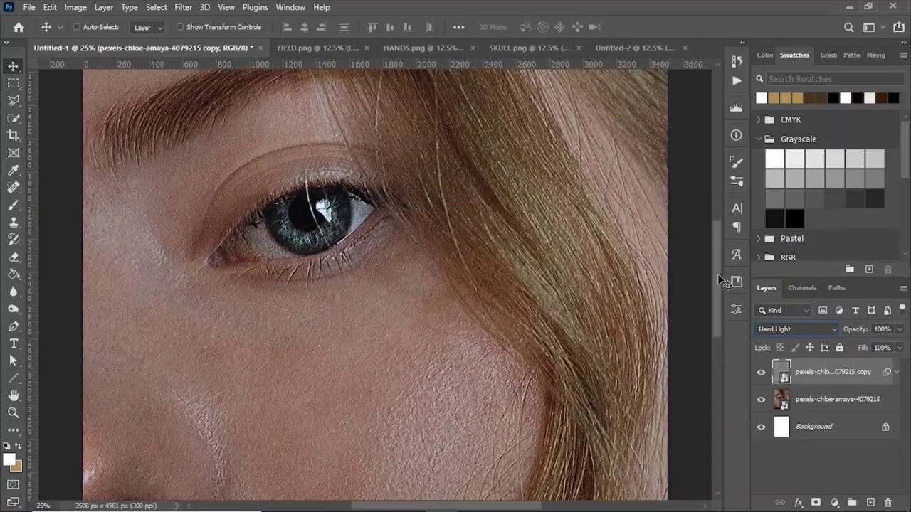
{"action": "mouse_move", "coordinate": [717, 260]}
{"action": "left_mouse_down"}
{"action": "mouse_move", "coordinate": [710, 366]}
{"action": "mouse_move", "coordinate": [719, 207]}
{"action": "mouse_move", "coordinate": [717, 277]}
{"action": "left_mouse_up"}
{"action": "key", "text": "ctrl+plus"}
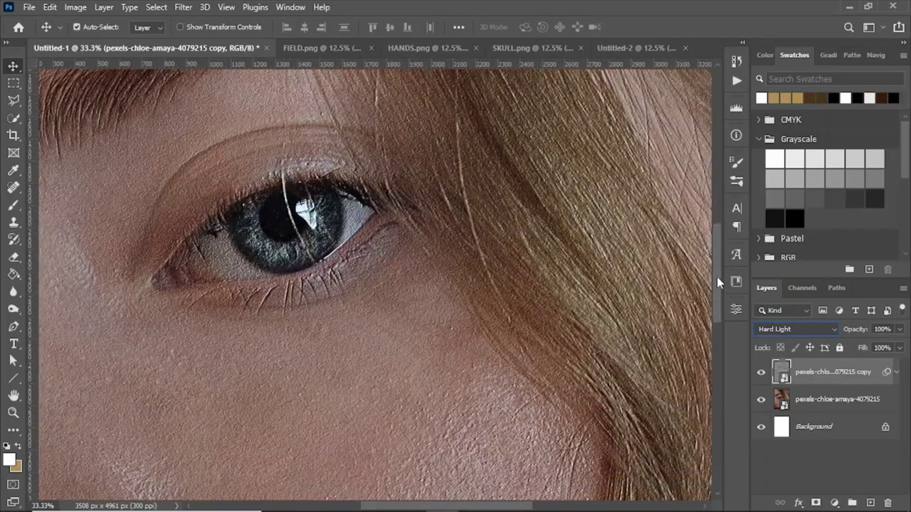
{"action": "key", "text": "ctrl+0"}
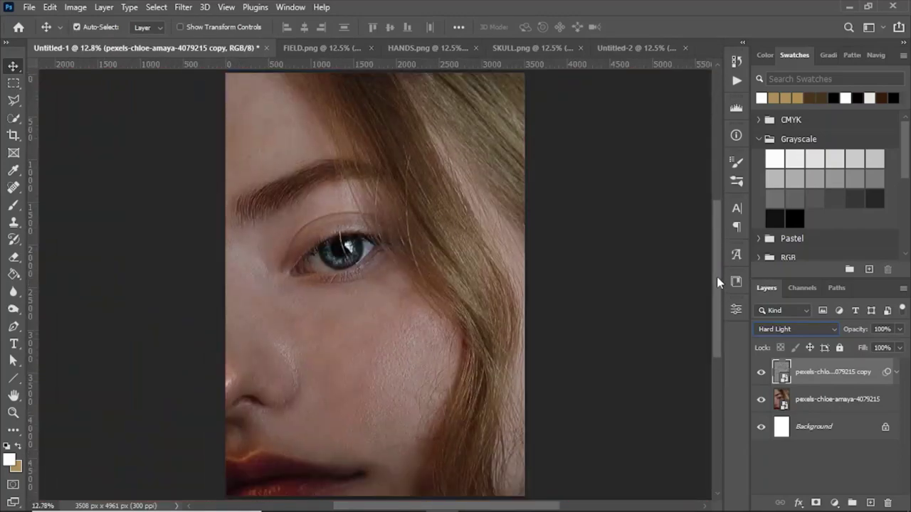
{"action": "key", "text": "ctrl+plus"}
{"action": "key", "text": "ctrl"}
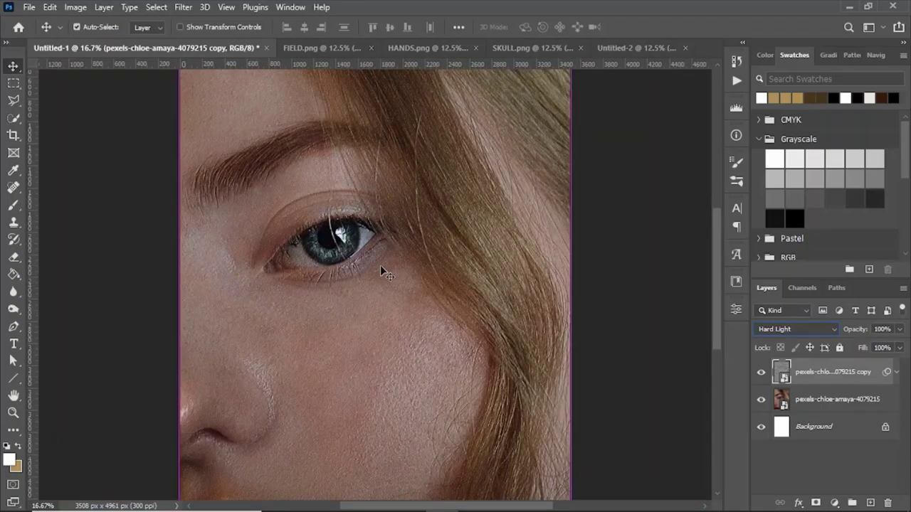
{"action": "key", "text": "ctrl+plus"}
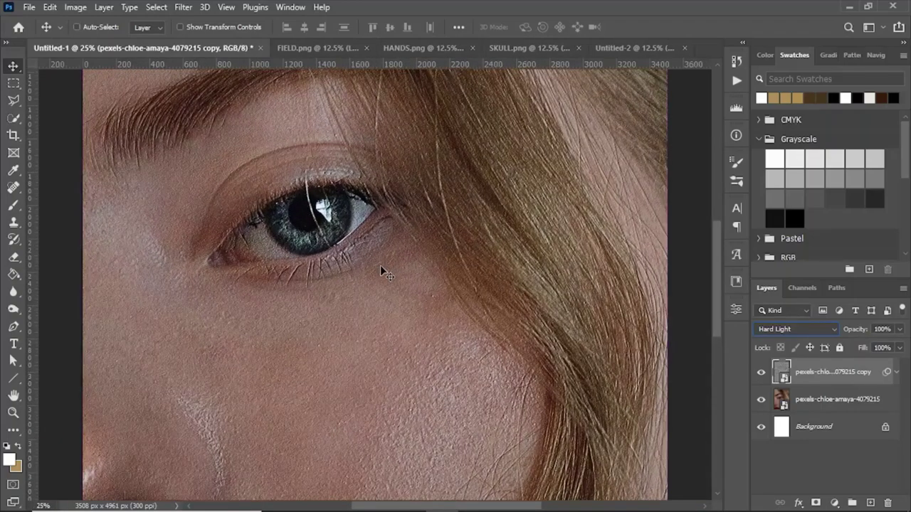
{"action": "key", "text": "ctrl+plus"}
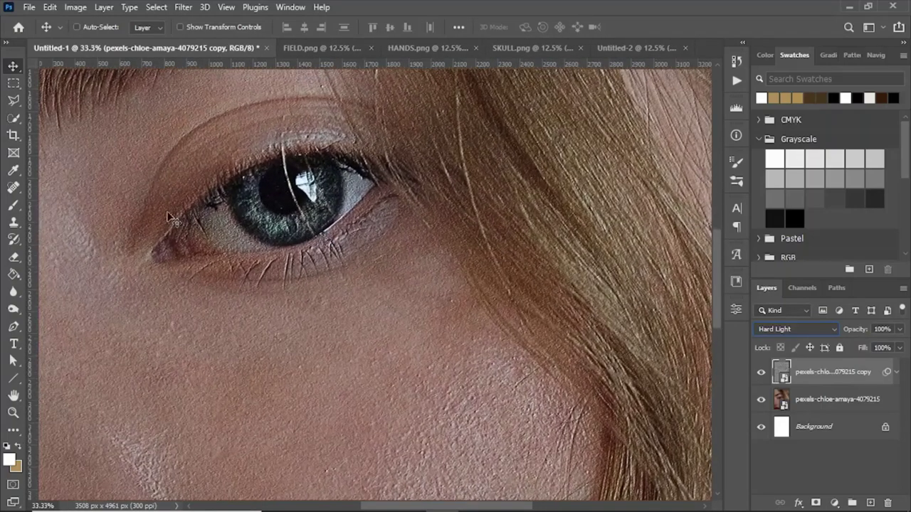
{"action": "key", "text": "ctrl"}
Apply a Gaussian Blur with a radius of 1 pixel to the portrait copy
{"action": "left_click", "coordinate": [182, 7]}
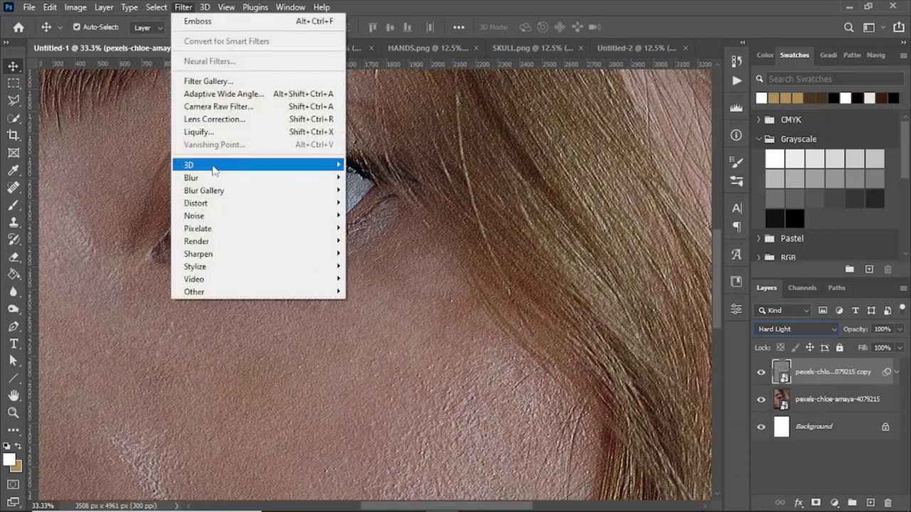
{"action": "mouse_move", "coordinate": [213, 177]}
{"action": "left_click", "coordinate": [387, 229]}
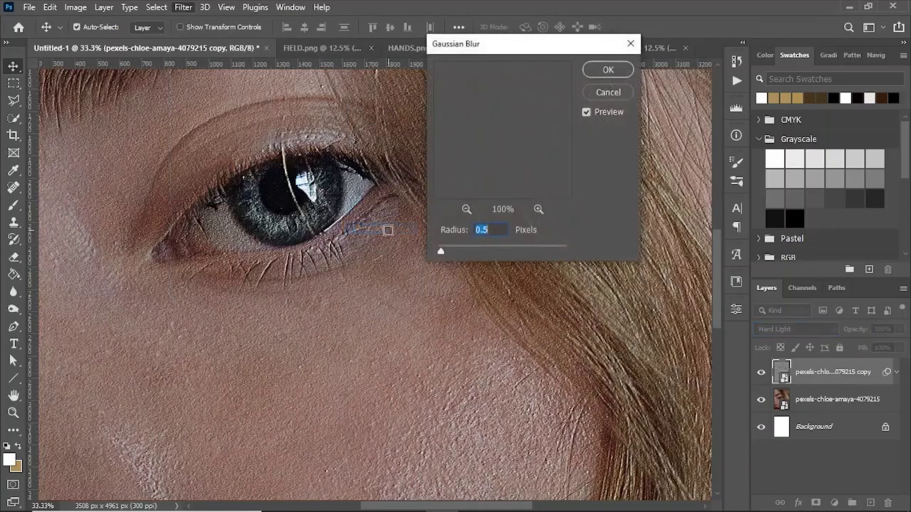
{"action": "type", "text": "1"}
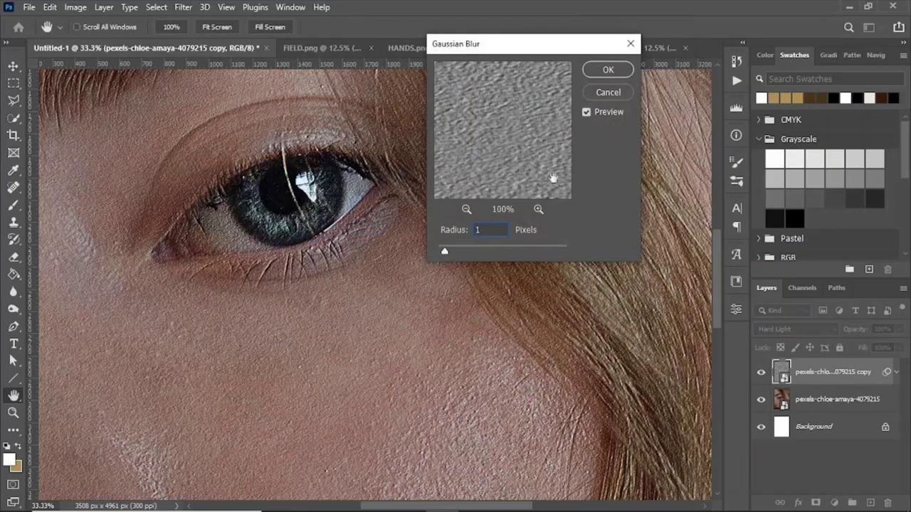
{"action": "left_click", "coordinate": [604, 69]}
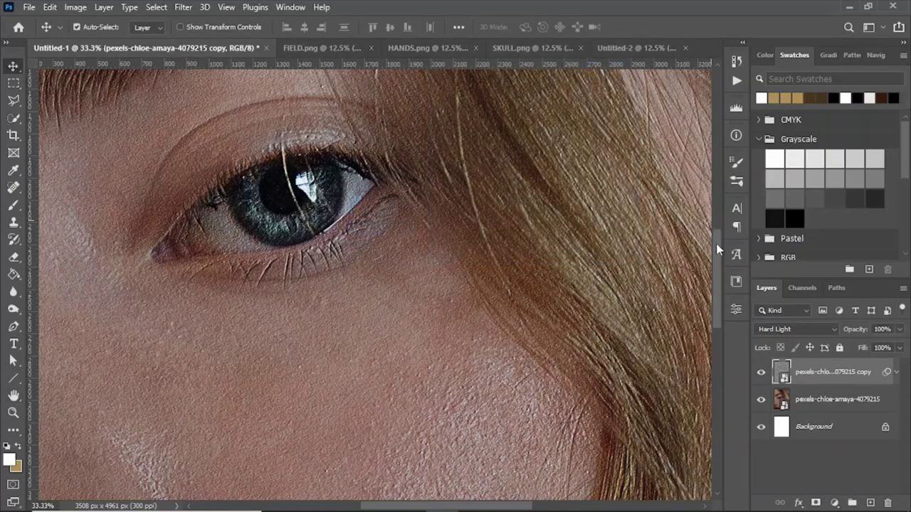
Hide the portrait copy and apply Add Noise with amount 20% and Uniform distribution to the original portrait layer
{"action": "left_click_drag", "start_coordinate": [716, 243], "coordinate": [719, 309]}
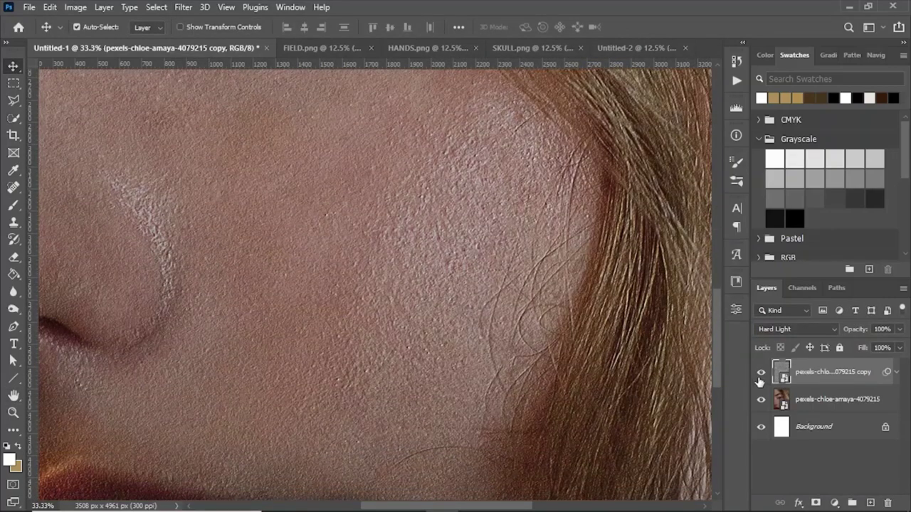
{"action": "key", "text": "ctrl+0"}
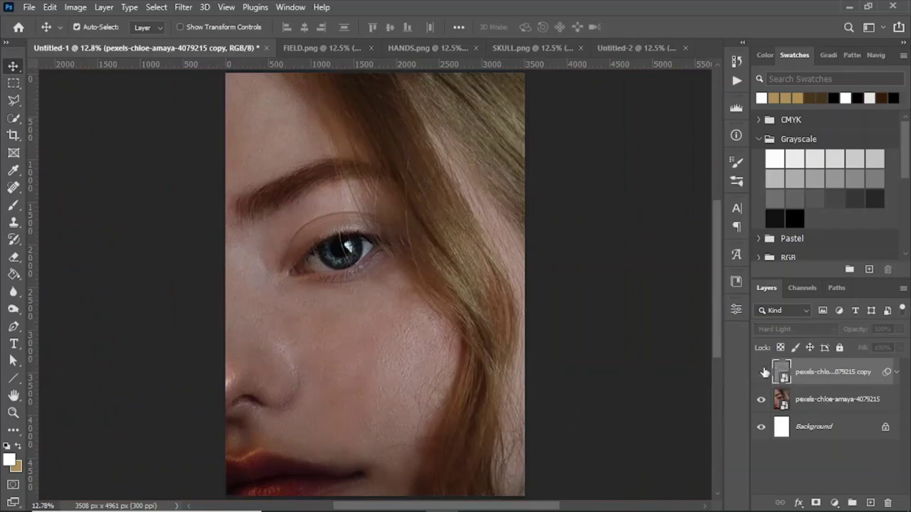
{"action": "left_click", "coordinate": [761, 373]}
{"action": "left_click", "coordinate": [761, 377]}
{"action": "left_click", "coordinate": [851, 410]}
{"action": "left_click", "coordinate": [180, 7]}
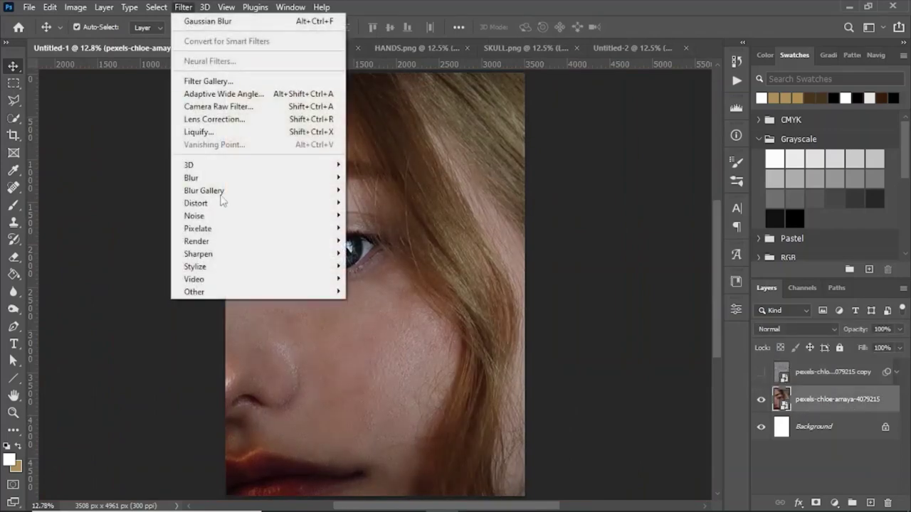
{"action": "mouse_move", "coordinate": [225, 216]}
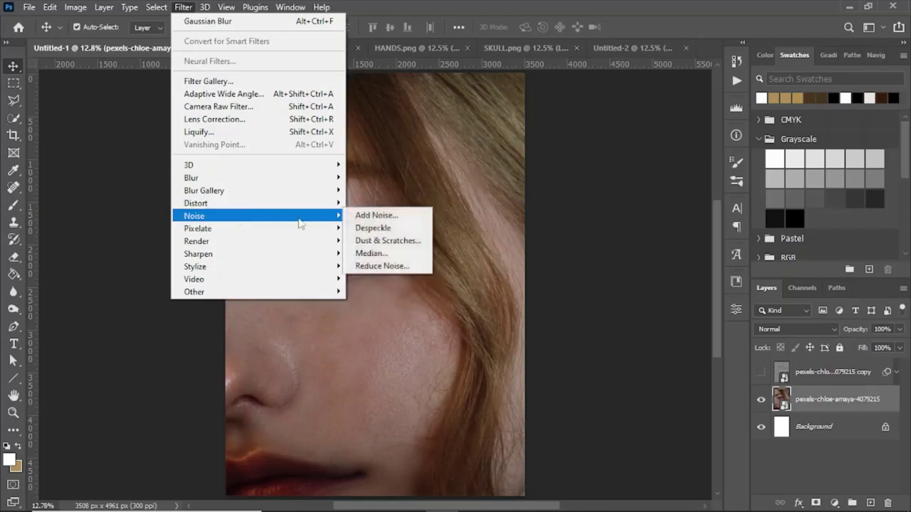
{"action": "left_click", "coordinate": [388, 215]}
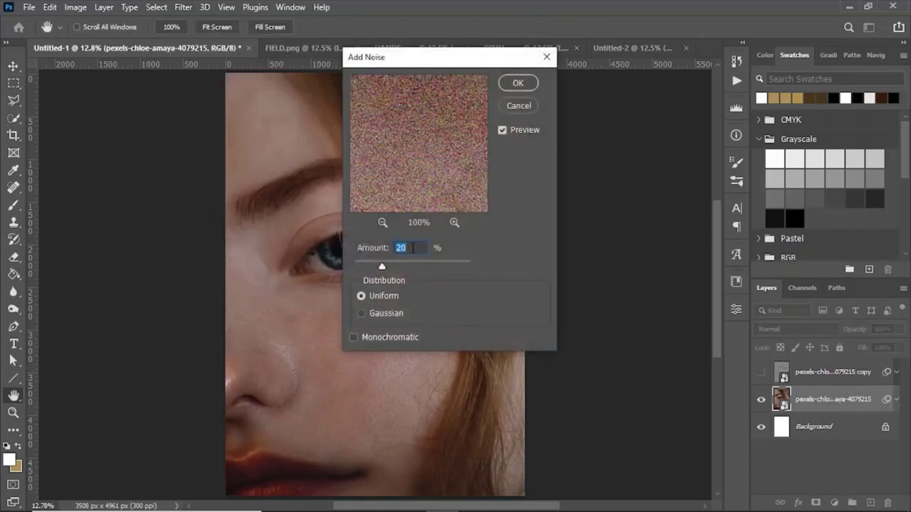
{"action": "left_click", "coordinate": [526, 88]}
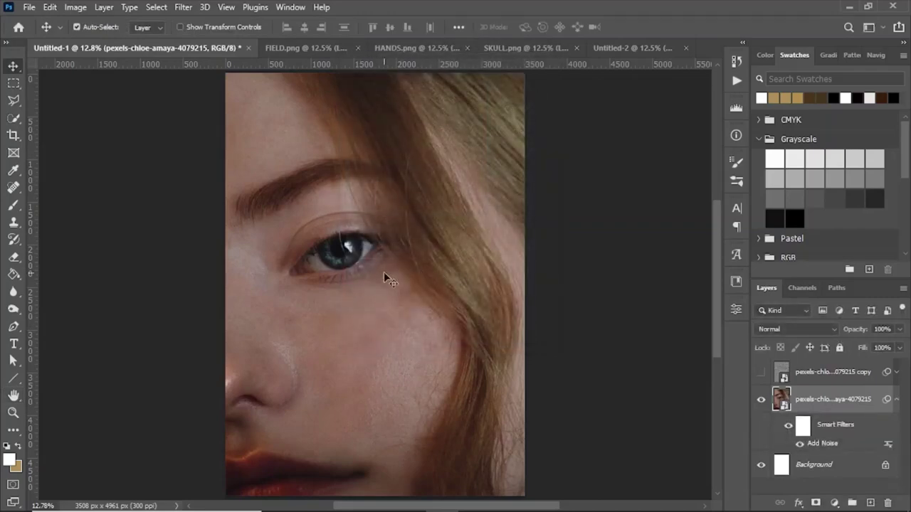
Apply a Gaussian Blur with a radius of 1.0 pixel to the original portrait layer
{"action": "left_click", "coordinate": [190, 11]}
{"action": "mouse_move", "coordinate": [225, 183]}
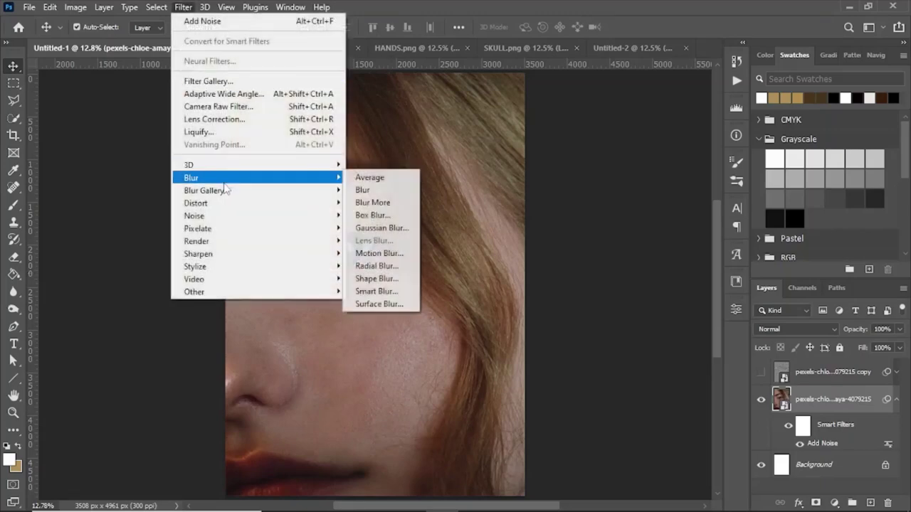
{"action": "left_click", "coordinate": [382, 228]}
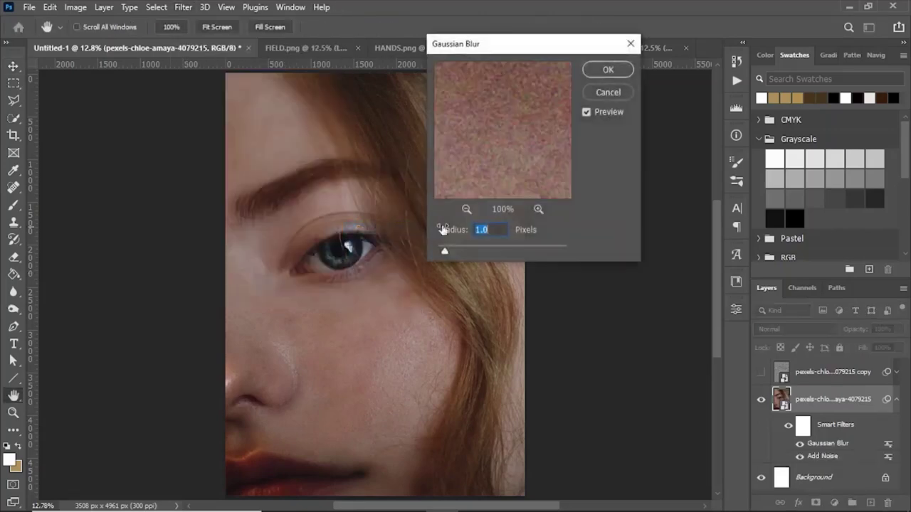
{"action": "left_click", "coordinate": [604, 70]}
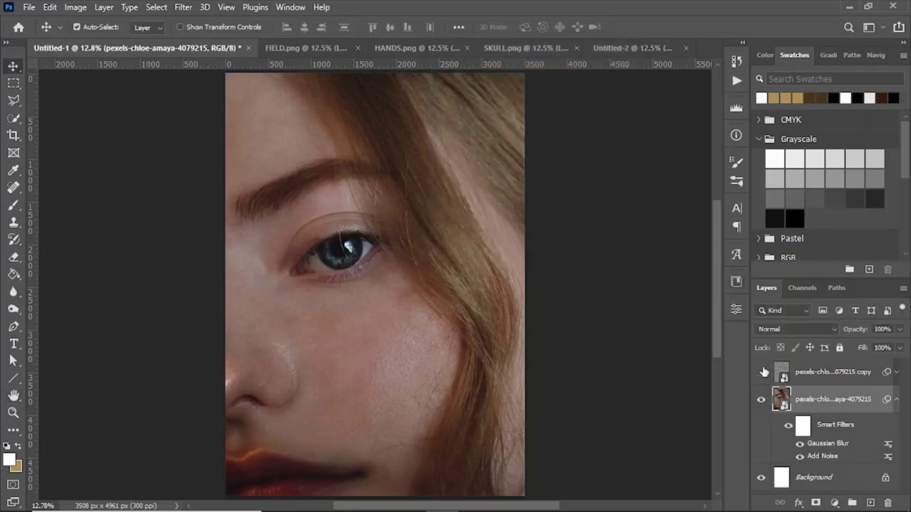
Show the portrait copy again and collapse the original portrait layer's smart filter list
{"action": "left_click", "coordinate": [762, 371]}
{"action": "left_click", "coordinate": [762, 371]}
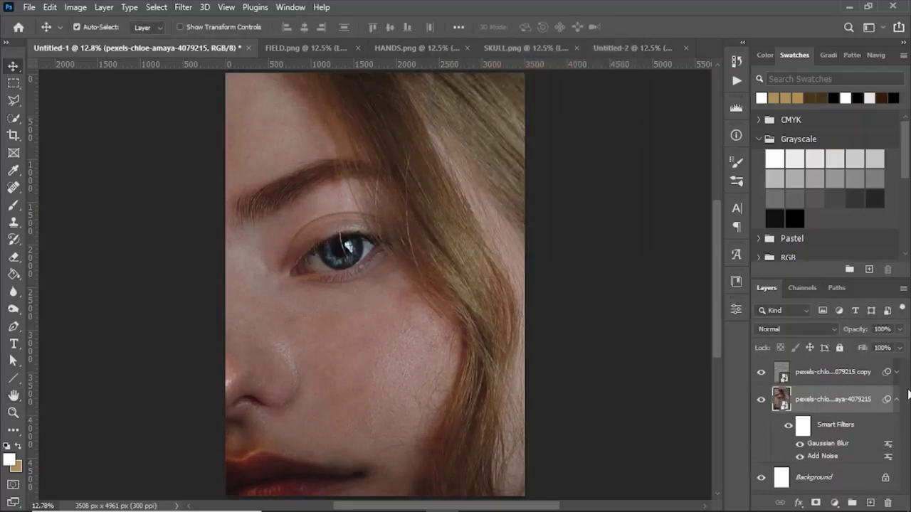
{"action": "left_click", "coordinate": [896, 399]}
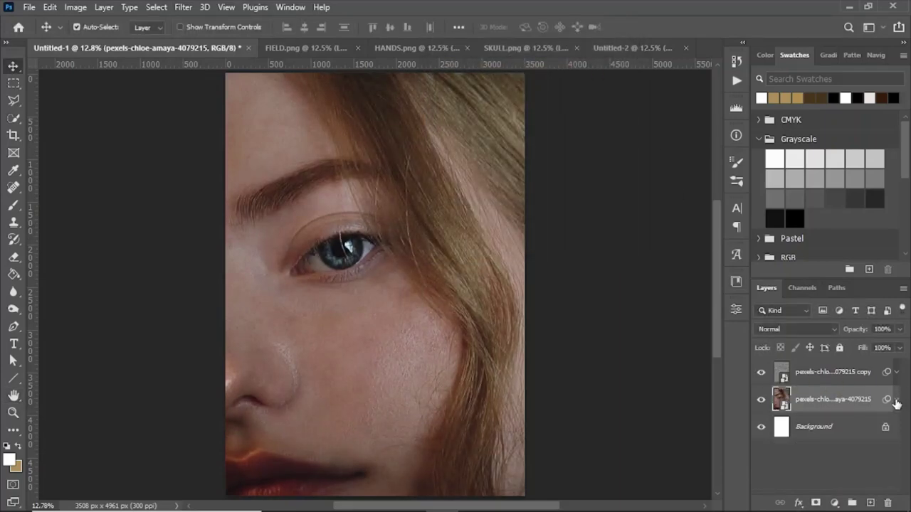
Add a new empty layer above the portrait copy
{"action": "left_click", "coordinate": [833, 379]}
{"action": "left_click", "coordinate": [869, 503]}
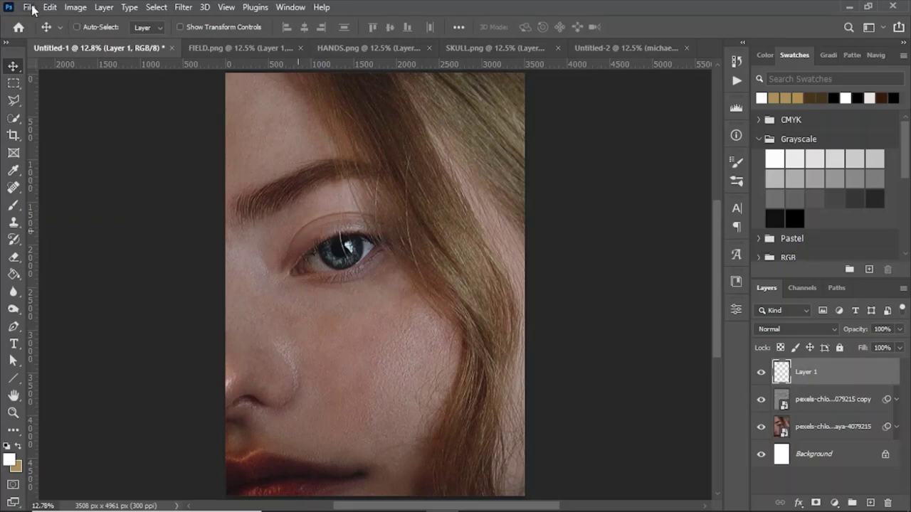
Create a 1 x 2 px RGB document at 300 ppi with a white background and add an empty layer to it
{"action": "key", "text": "ctrl+n"}
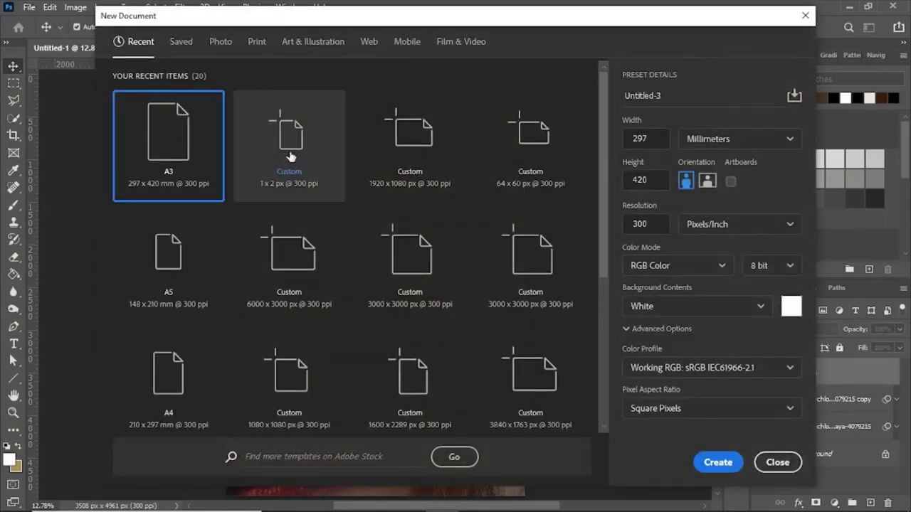
{"action": "left_click", "coordinate": [290, 156]}
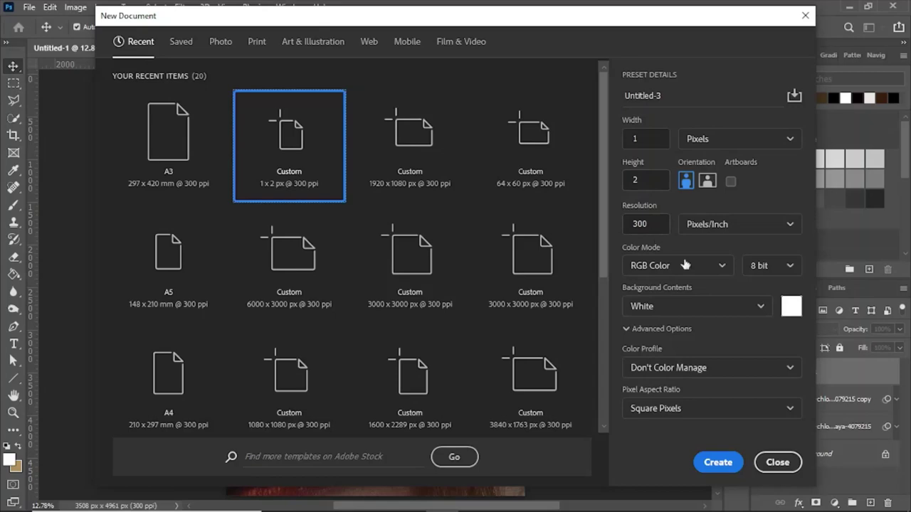
{"action": "left_click", "coordinate": [717, 463]}
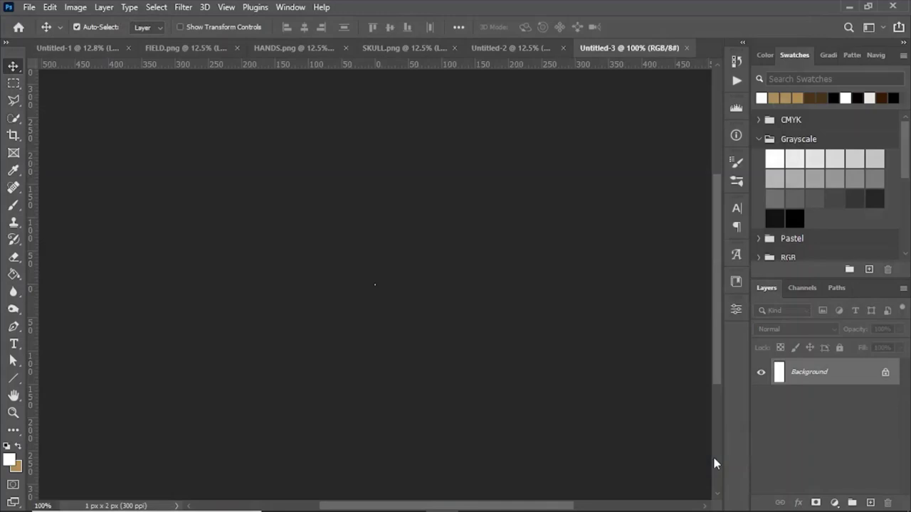
{"action": "key", "text": "ctrl+0"}
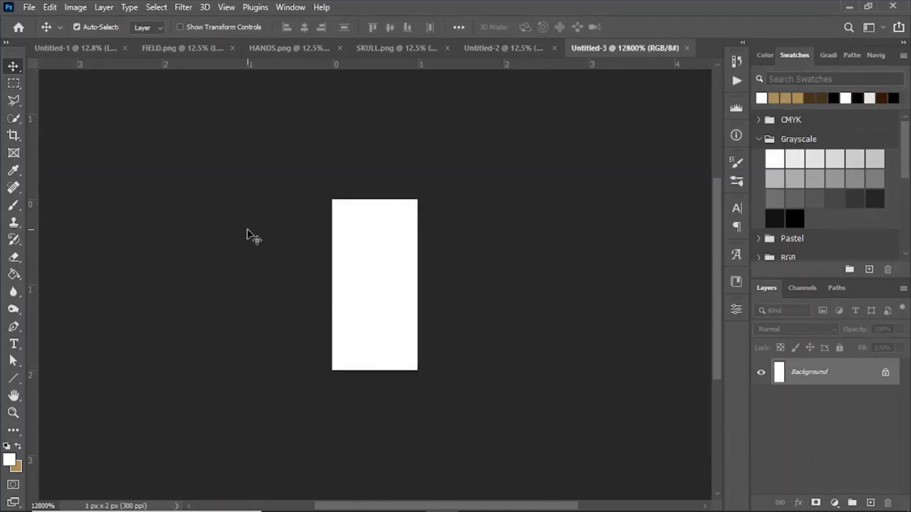
{"action": "left_click", "coordinate": [869, 502]}
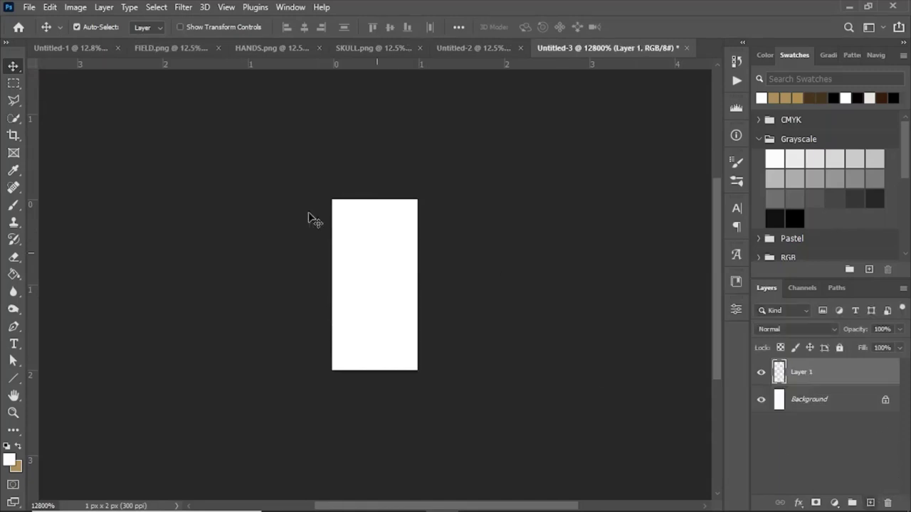
Select the upper pixel with the Rectangular Marquee and fill it with black on the new layer
{"action": "left_click", "coordinate": [14, 86]}
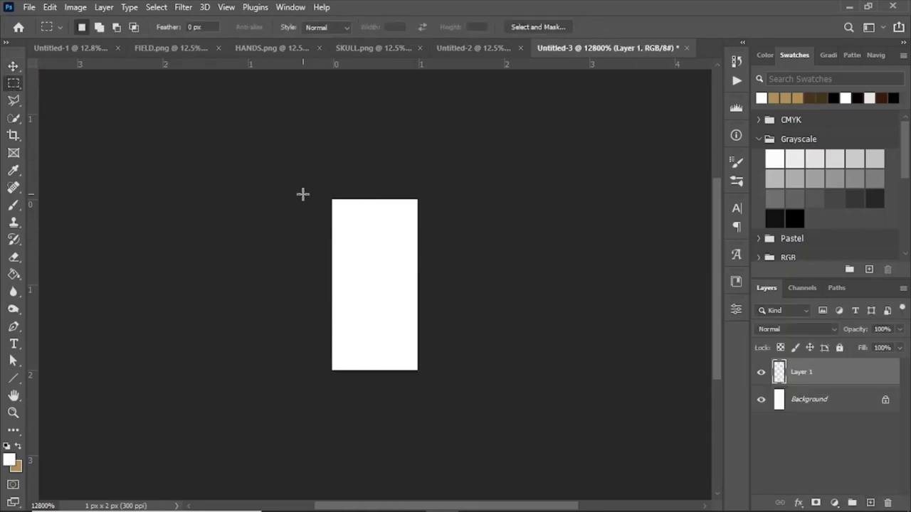
{"action": "left_click_drag", "start_coordinate": [302, 193], "coordinate": [423, 256]}
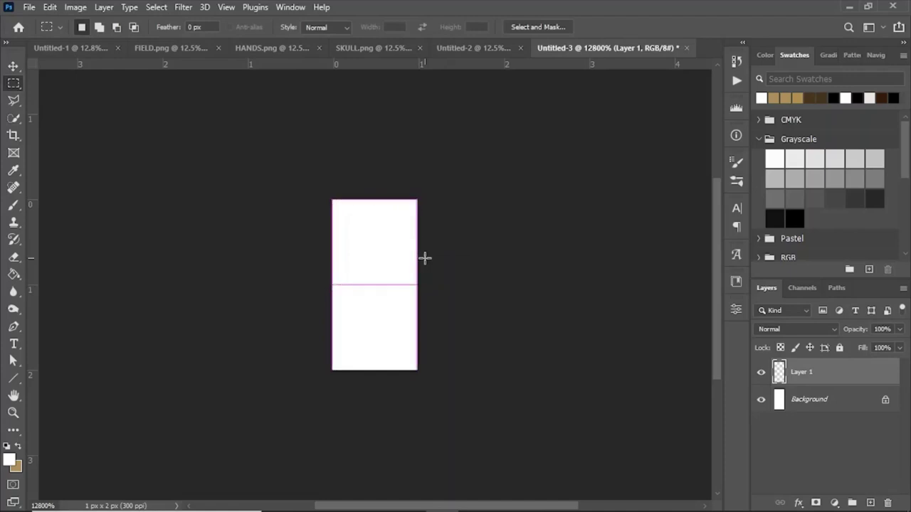
{"action": "left_click", "coordinate": [288, 250]}
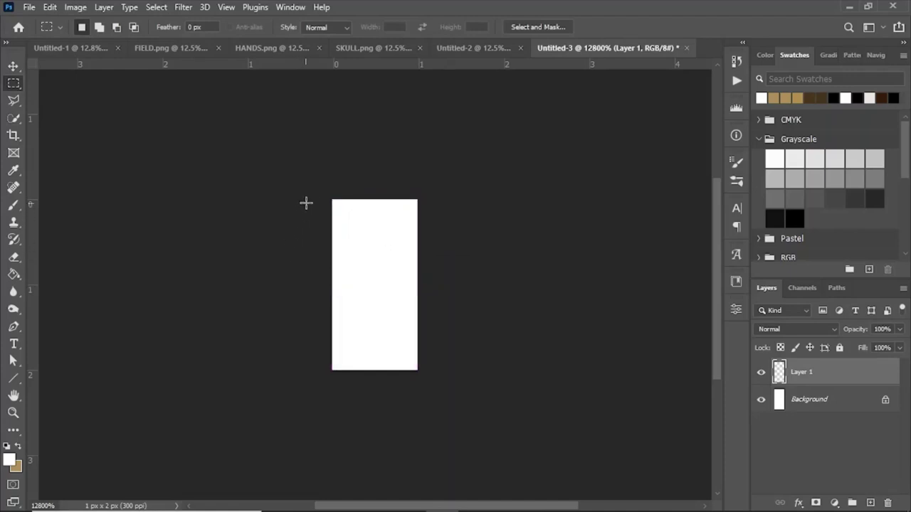
{"action": "left_click_drag", "start_coordinate": [314, 190], "coordinate": [404, 267]}
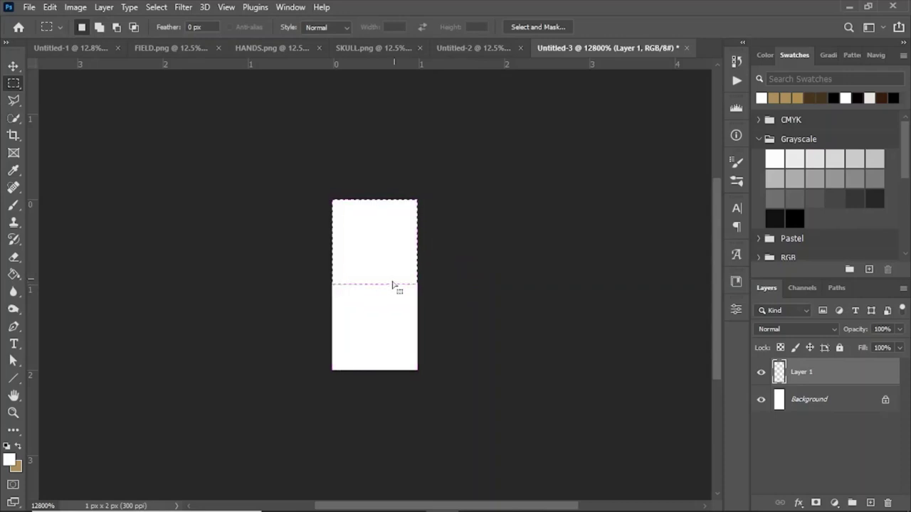
{"action": "key", "text": "d"}
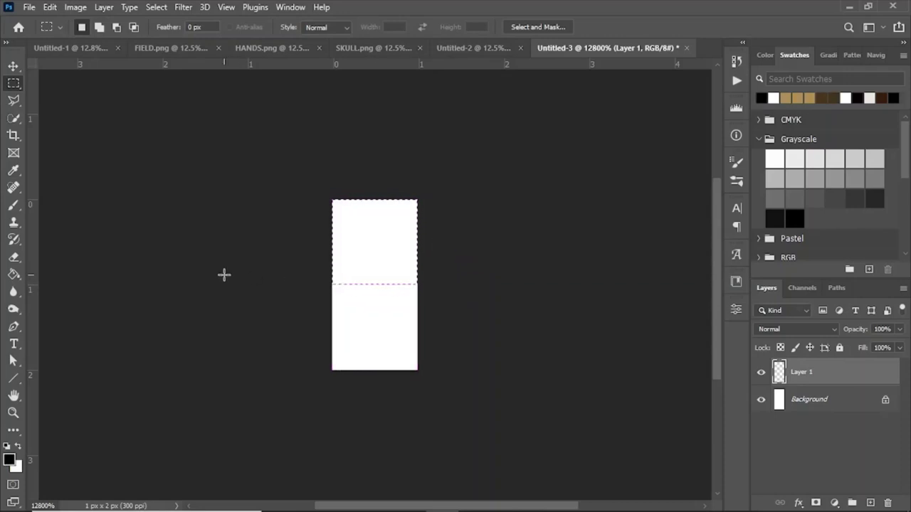
{"action": "key", "text": "g"}
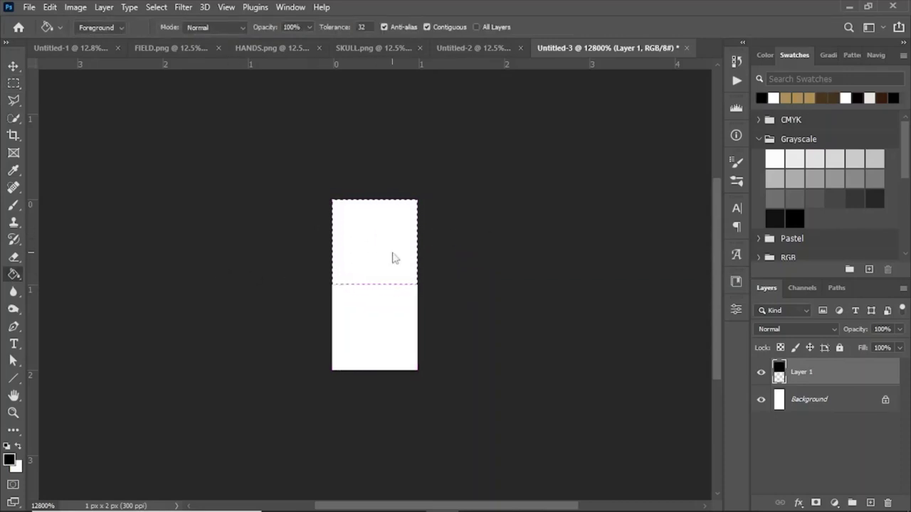
Clear the selection, define the black-and-white 1 x 2 px tile as a pattern named SCANLINES, and close its document without saving
{"action": "left_click", "coordinate": [392, 255]}
{"action": "key", "text": "ctrl+d"}
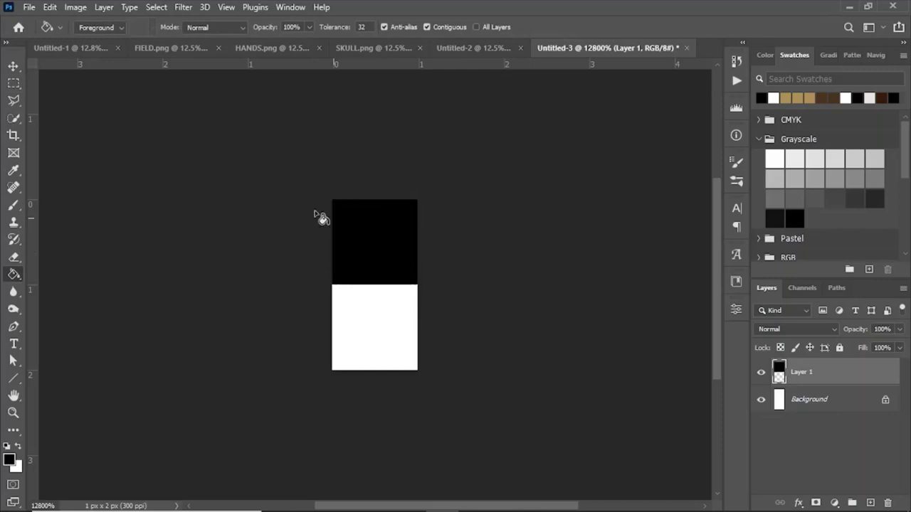
{"action": "left_click", "coordinate": [50, 7]}
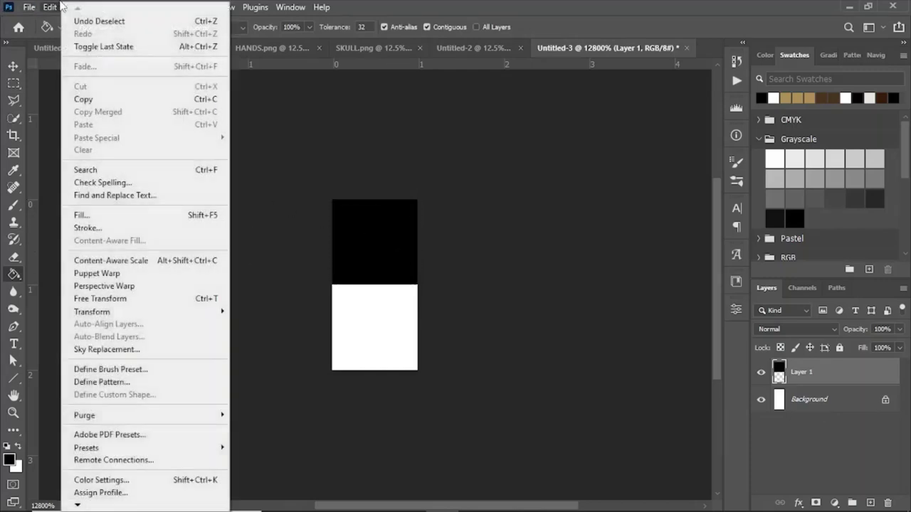
{"action": "left_click", "coordinate": [126, 382]}
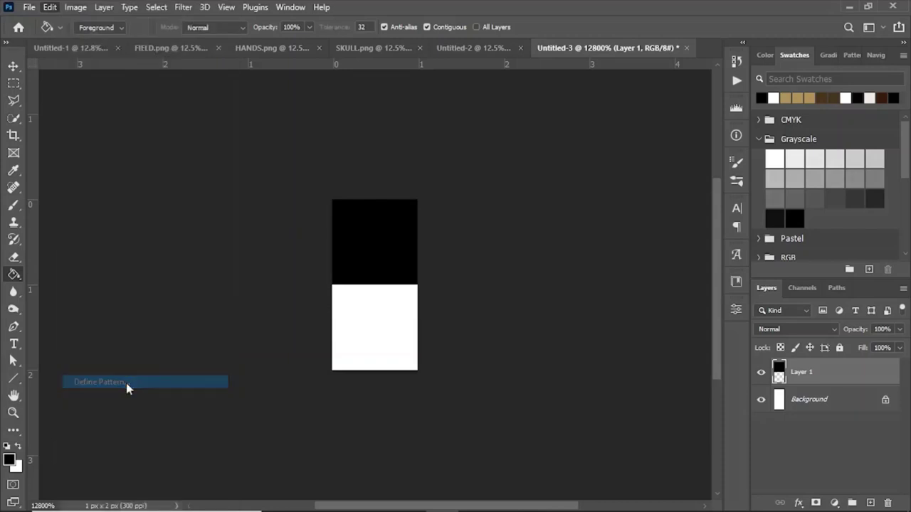
{"action": "type", "text": "S"}
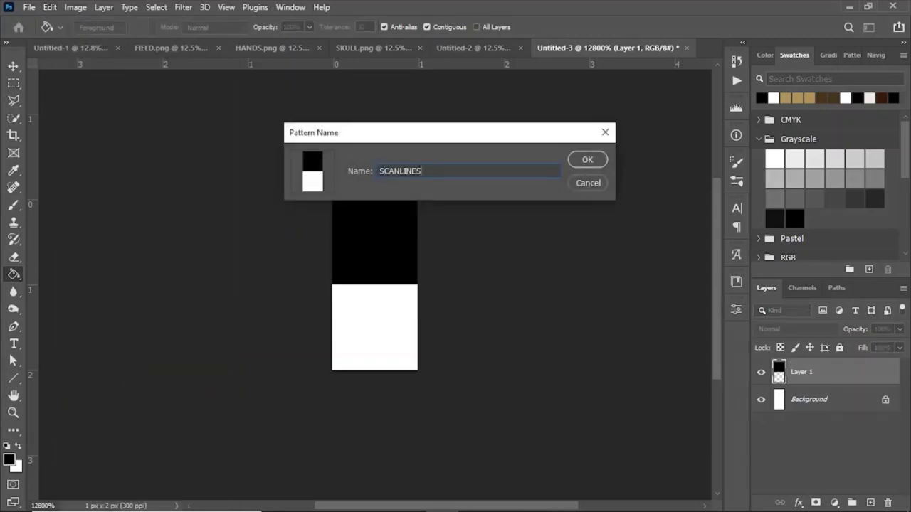
{"action": "type", "text": "NLINES"}
{"action": "key", "text": "Return"}
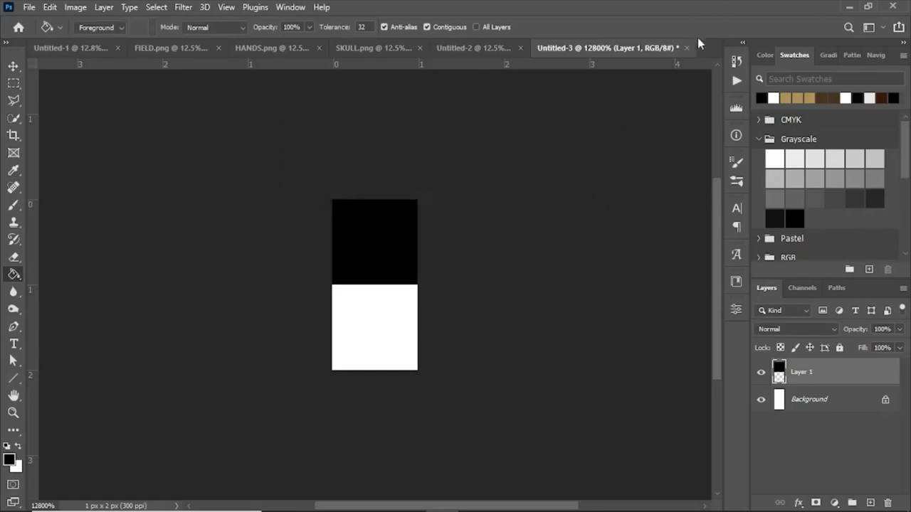
{"action": "left_click", "coordinate": [686, 47]}
{"action": "left_click", "coordinate": [441, 204]}
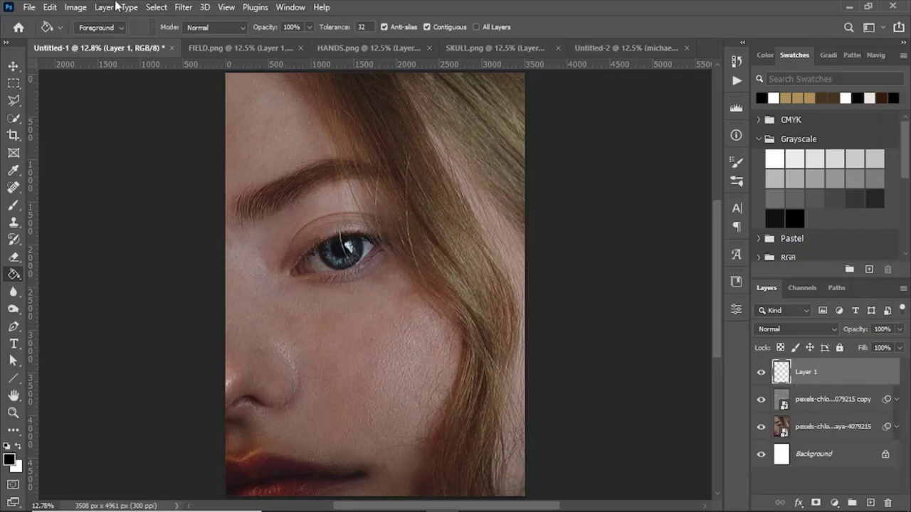
Marquee a small rectangle on the forehead above the eyebrow and fill it on Layer 1 with the new scanline pattern
{"action": "left_click", "coordinate": [13, 82]}
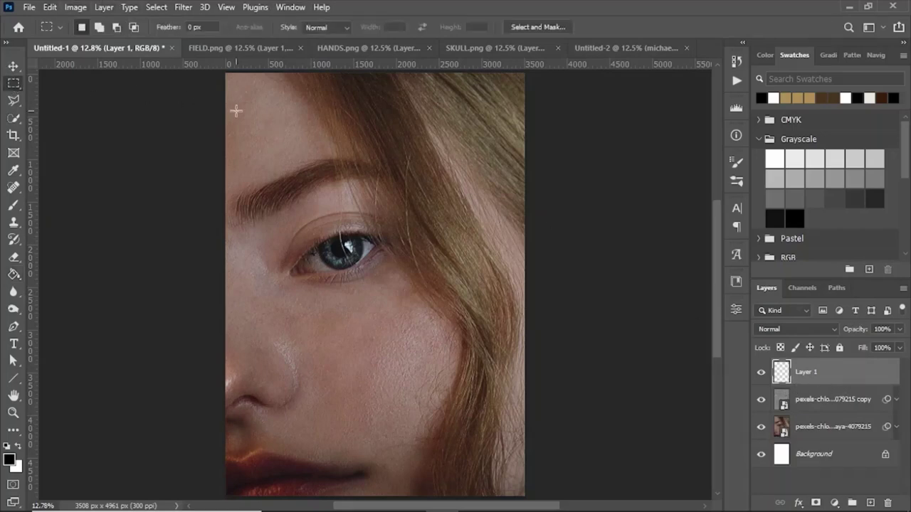
{"action": "left_click_drag", "start_coordinate": [285, 129], "coordinate": [305, 161]}
{"action": "left_click", "coordinate": [50, 9]}
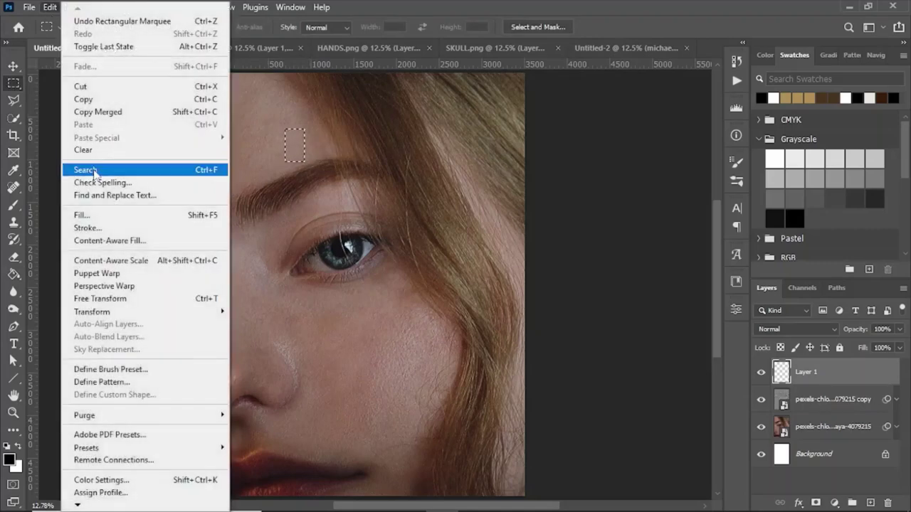
{"action": "left_click", "coordinate": [103, 216]}
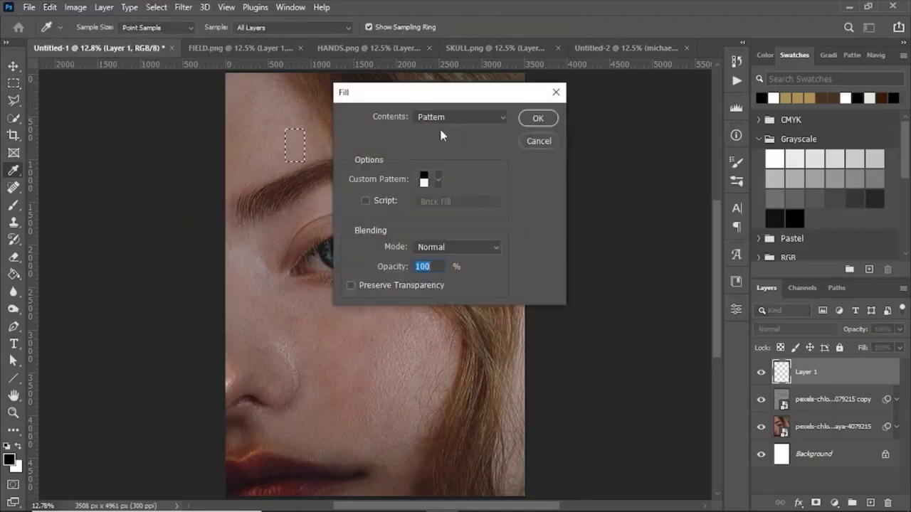
{"action": "left_click", "coordinate": [467, 118]}
{"action": "left_click", "coordinate": [475, 180]}
{"action": "left_click", "coordinate": [437, 179]}
{"action": "scroll", "coordinate": [484, 258], "scroll_direction": "down", "scroll_amount": 3}
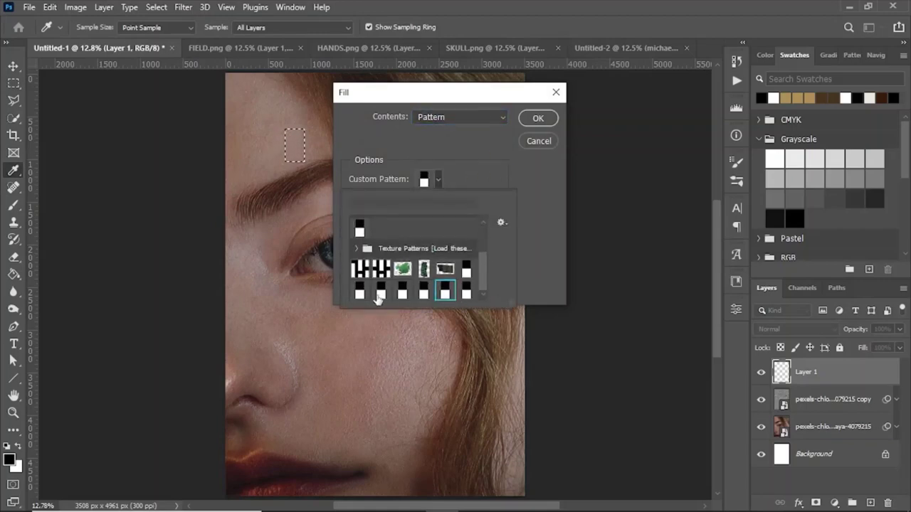
{"action": "left_click", "coordinate": [466, 290]}
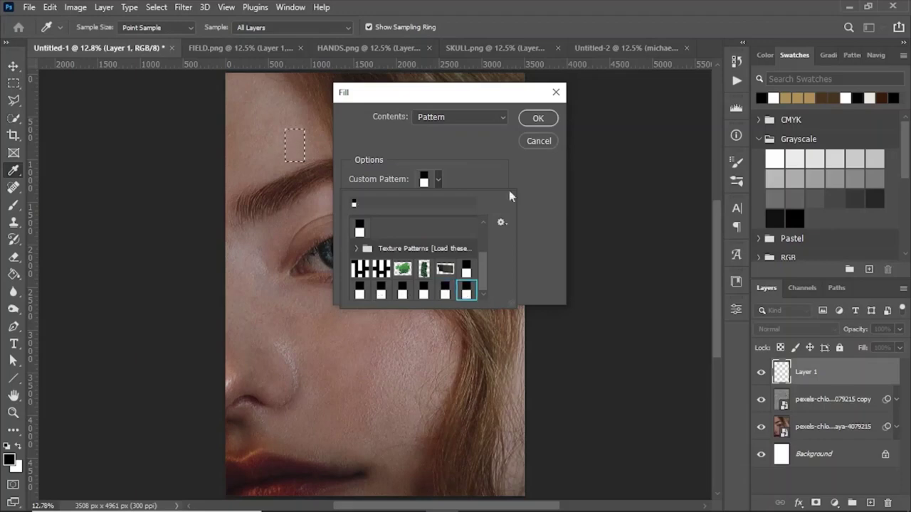
{"action": "left_click", "coordinate": [537, 119]}
{"action": "key", "text": "m"}
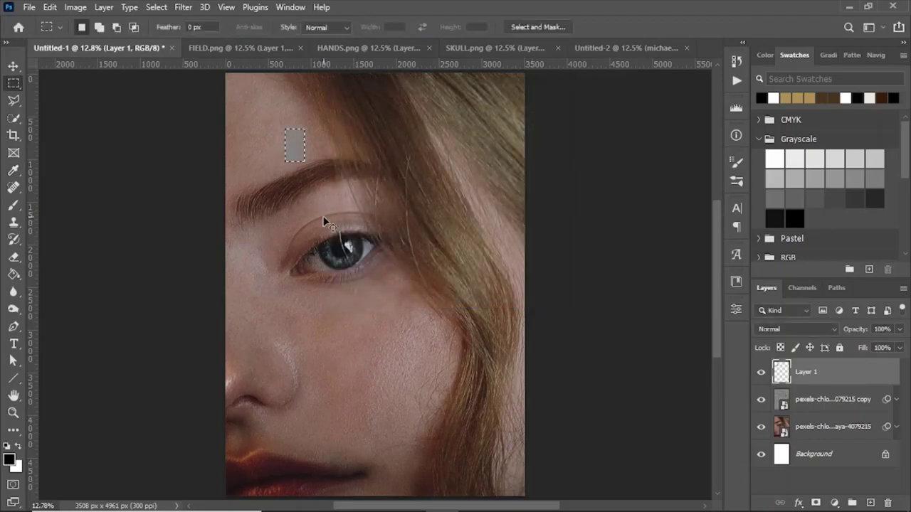
Scale the scanline patch to cover the whole canvas and set its layer's blend mode to Overlay
{"action": "key", "text": "ctrl+t"}
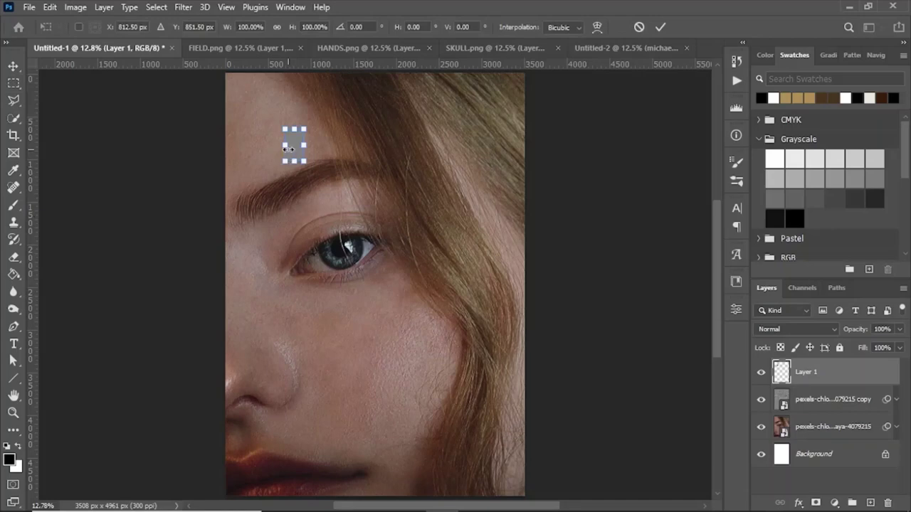
{"action": "left_click_drag", "start_coordinate": [290, 150], "coordinate": [526, 495]}
{"action": "key", "text": "Return"}
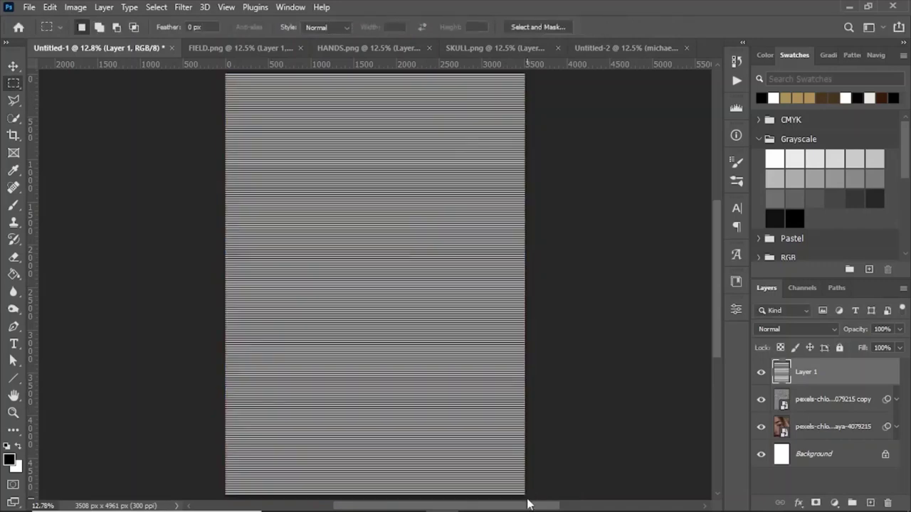
{"action": "key", "text": "ctrl+plus"}
{"action": "key", "text": "ctrl+plus"}
{"action": "key", "text": "ctrl+plus"}
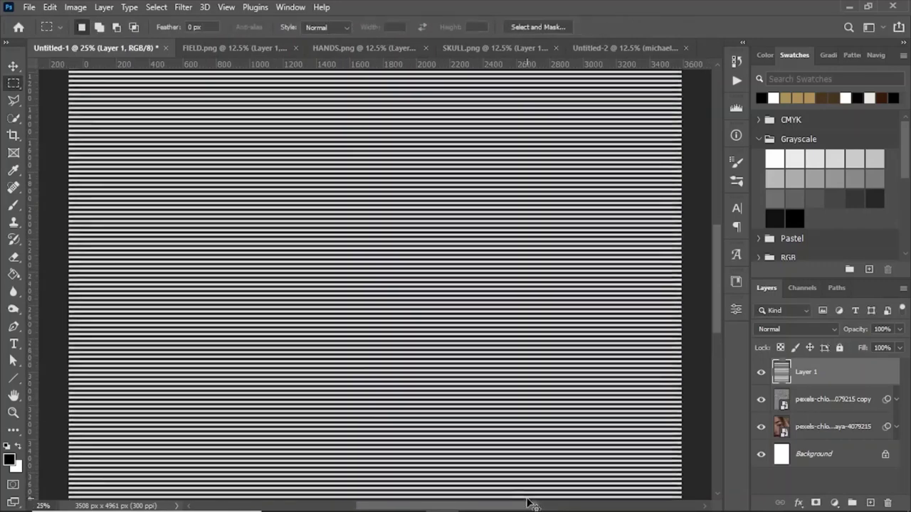
{"action": "key", "text": "ctrl+0"}
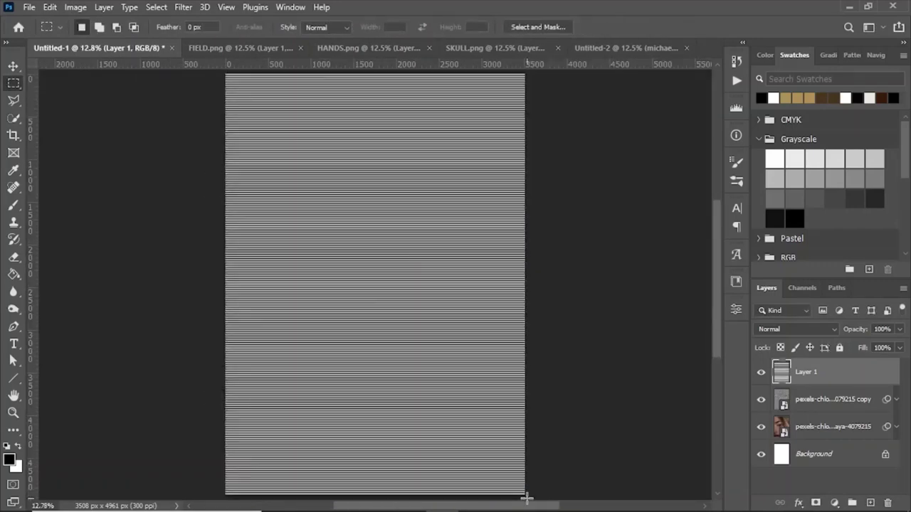
{"action": "left_click", "coordinate": [792, 329]}
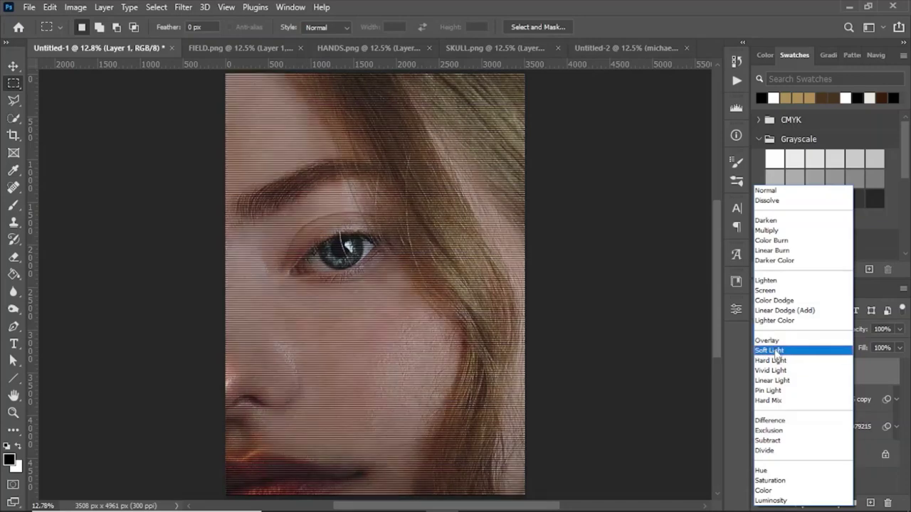
{"action": "left_click", "coordinate": [775, 342]}
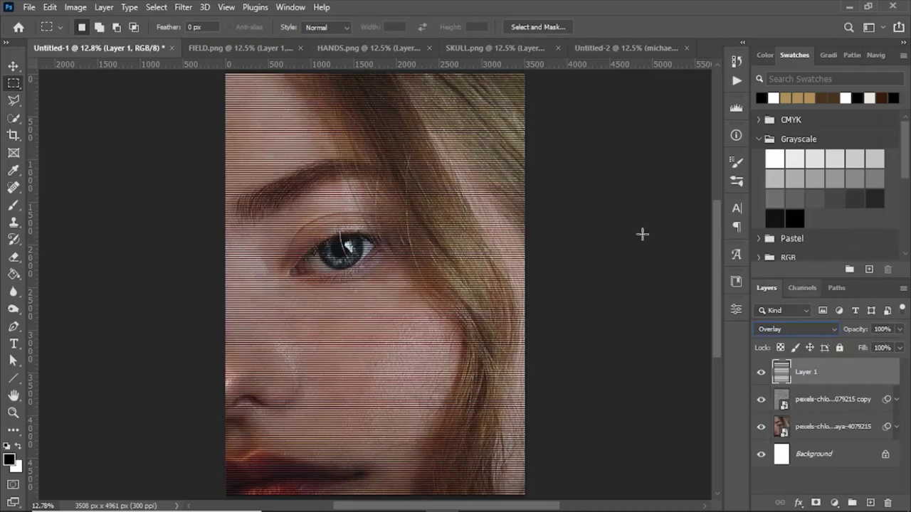
Duplicate the scanline layer, rotate the copy 90 degrees, and stretch its width to about 141% so it covers the full canvas height
{"action": "left_click", "coordinate": [12, 67]}
{"action": "key", "text": "ctrl+minus"}
{"action": "key", "text": "ctrl+minus"}
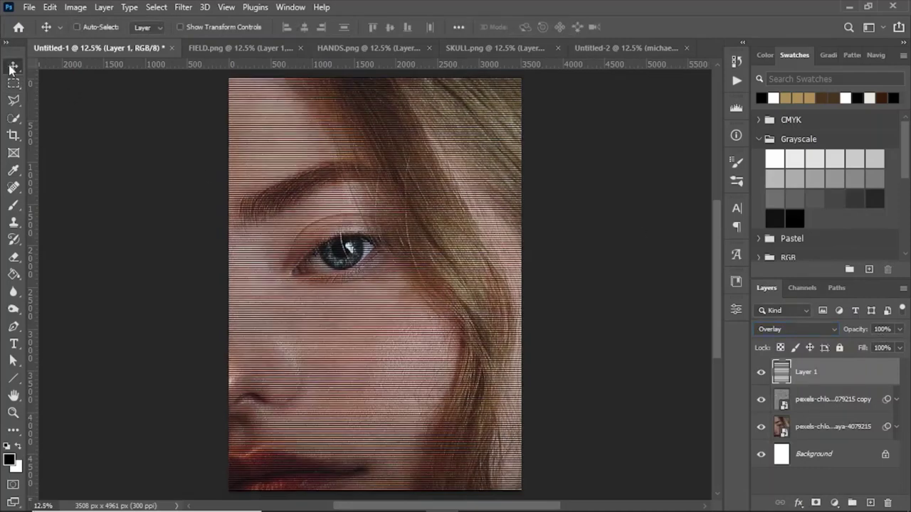
{"action": "key", "text": "ctrl+j"}
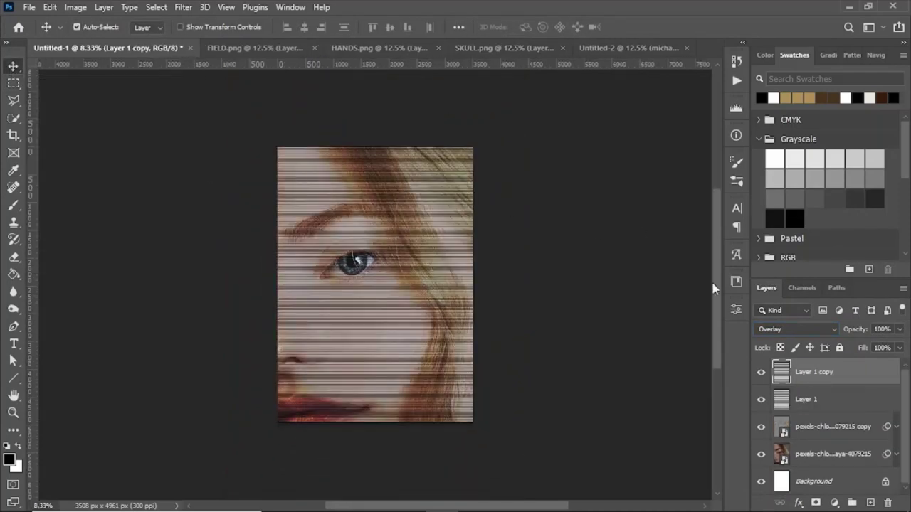
{"action": "key", "text": "ctrl+t"}
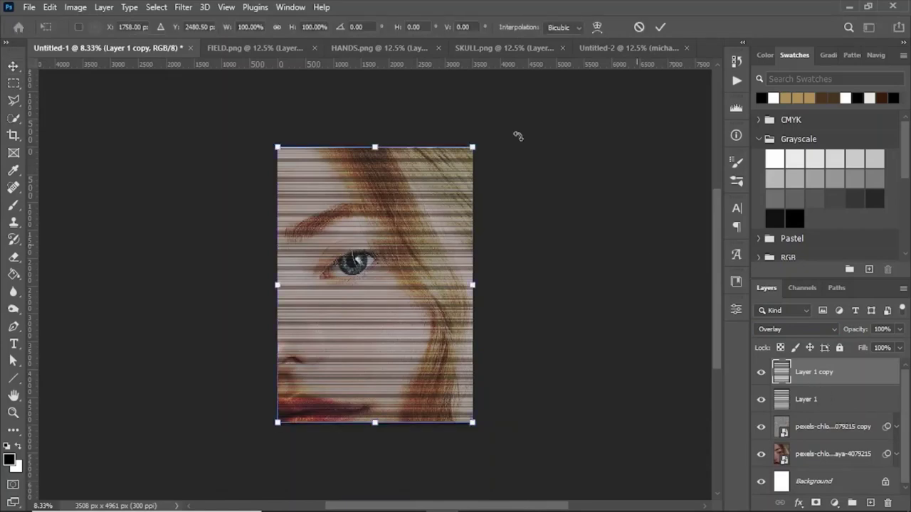
{"action": "left_click_drag", "start_coordinate": [487, 115], "coordinate": [555, 385]}
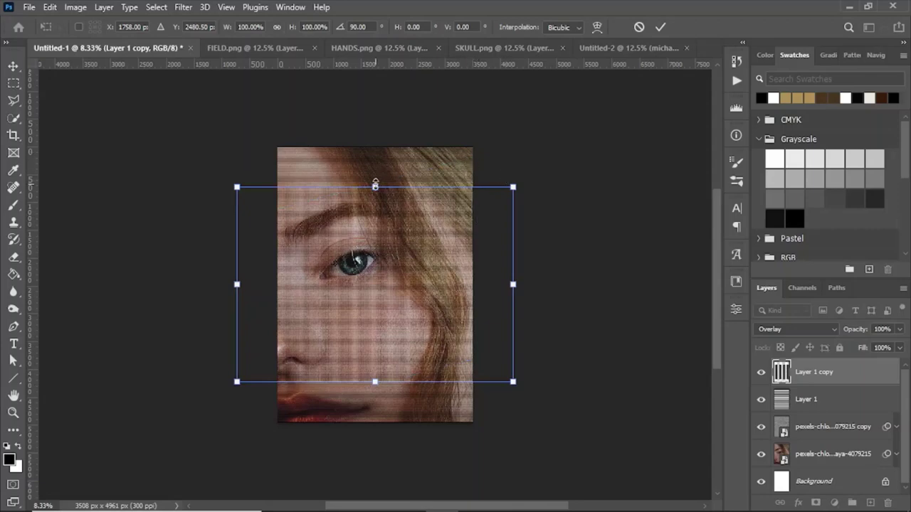
{"action": "left_click_drag", "start_coordinate": [375, 186], "coordinate": [374, 143]}
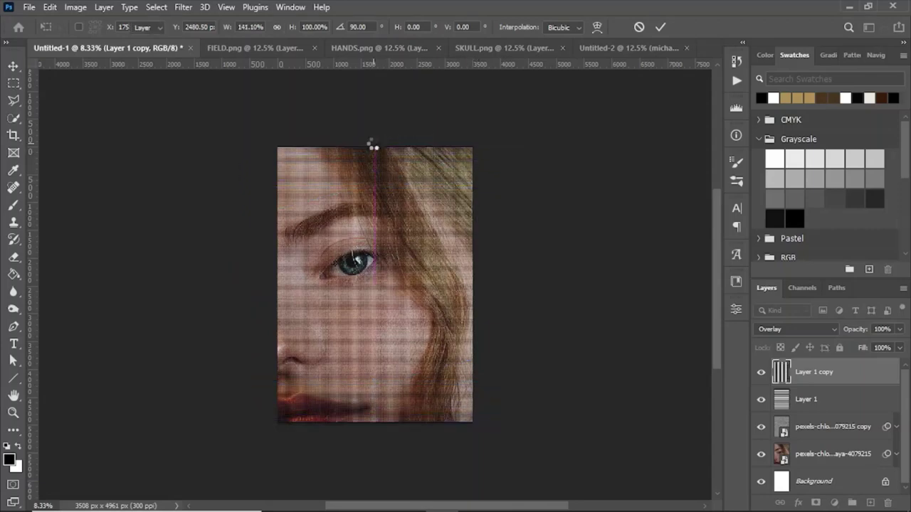
{"action": "key", "text": "Return"}
Examine the crossed scanline grid up close around the eye and compare it with the whole portrait
{"action": "scroll", "coordinate": [374, 147], "scroll_direction": "up", "scroll_amount": 3}
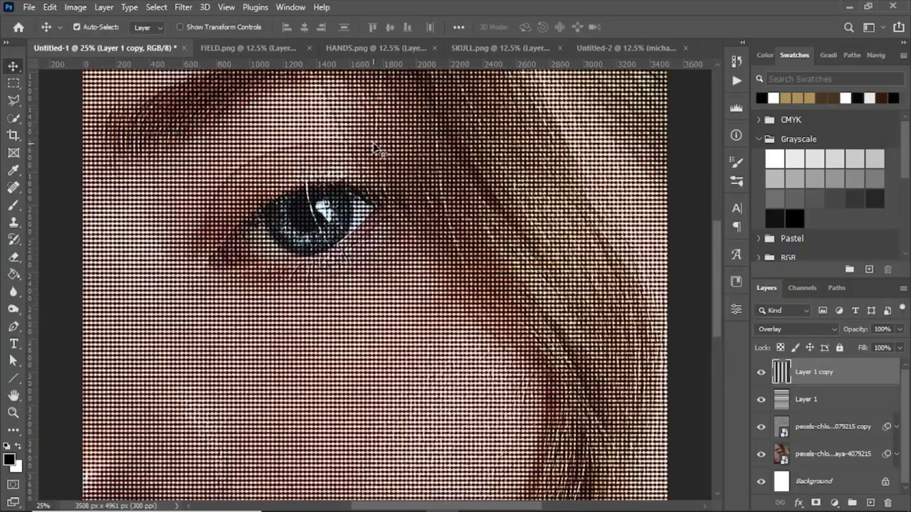
{"action": "scroll", "coordinate": [375, 147], "scroll_direction": "up", "scroll_amount": 1}
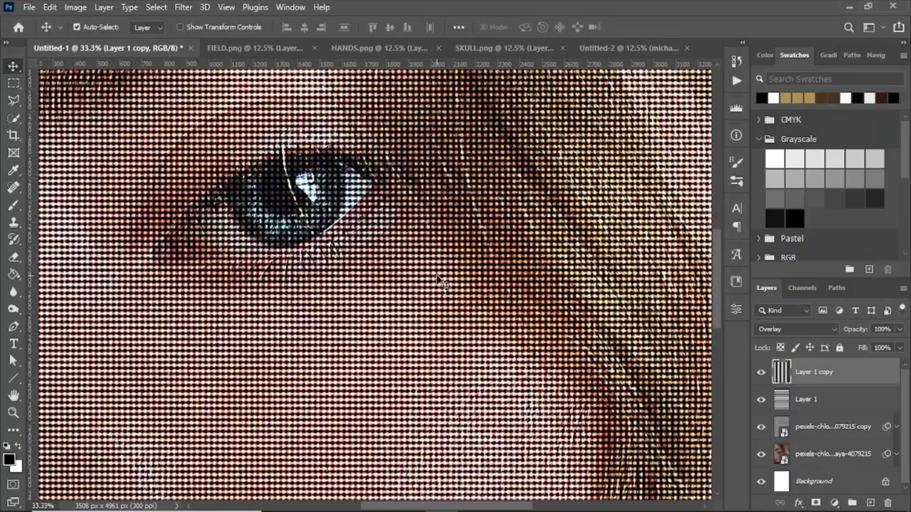
{"action": "scroll", "coordinate": [373, 253], "scroll_direction": "up", "scroll_amount": 1}
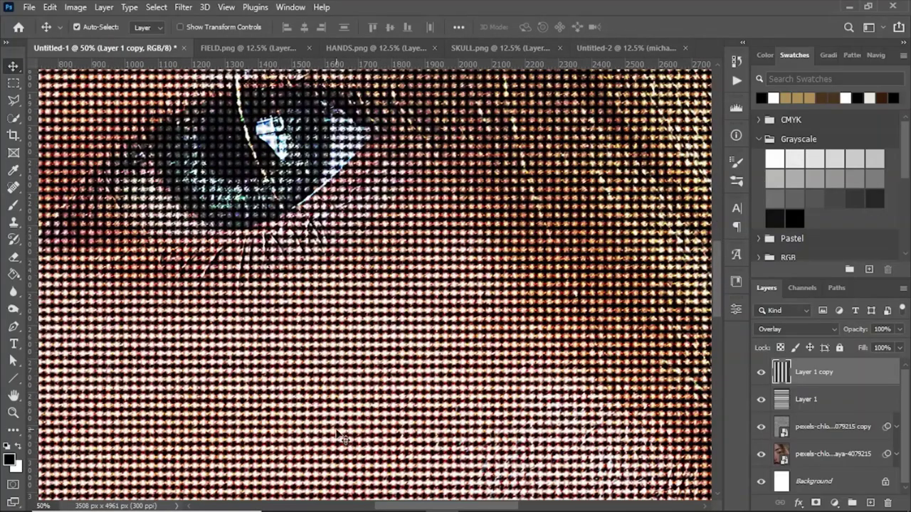
{"action": "key", "text": "ctrl+0"}
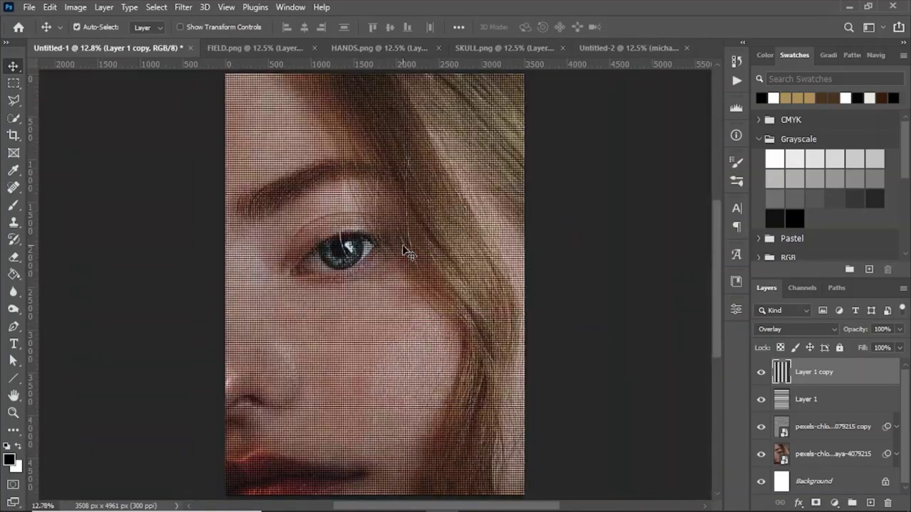
{"action": "key", "text": "ctrl+plus"}
{"action": "key", "text": "ctrl+plus"}
{"action": "key", "text": "ctrl+plus"}
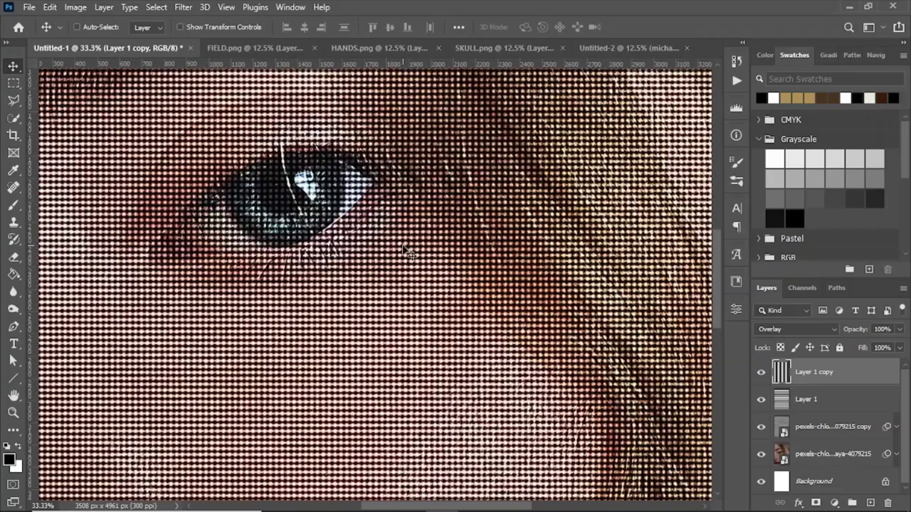
{"action": "key", "text": "ctrl+plus"}
{"action": "key", "text": "ctrl+0"}
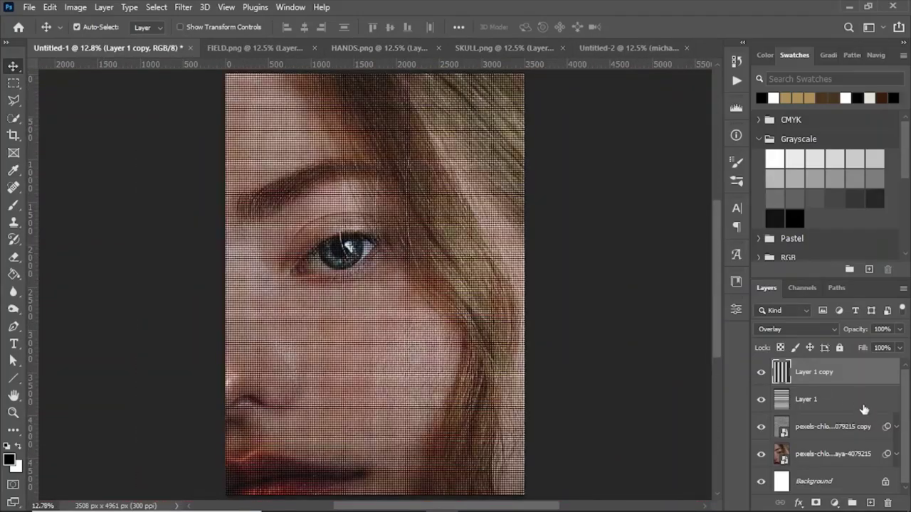
Group the horizontal and vertical scanline layers and lower the group's opacity to about 26%
{"action": "left_click", "coordinate": [815, 400], "text": "shift"}
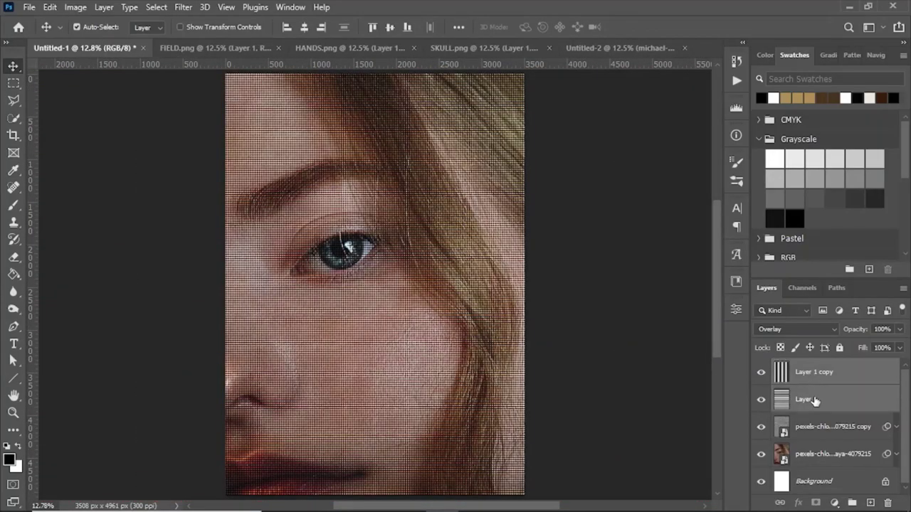
{"action": "key", "text": "ctrl+g"}
{"action": "left_click", "coordinate": [899, 329]}
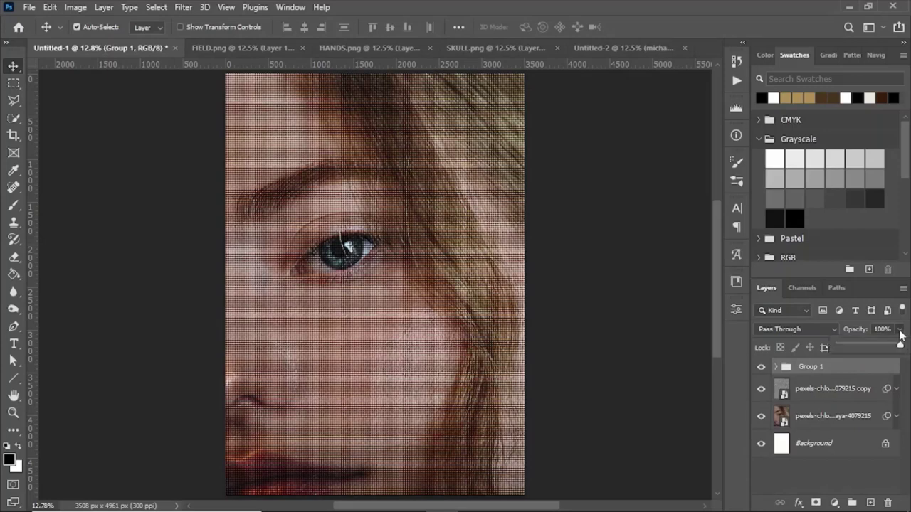
{"action": "left_click_drag", "start_coordinate": [901, 347], "coordinate": [855, 347]}
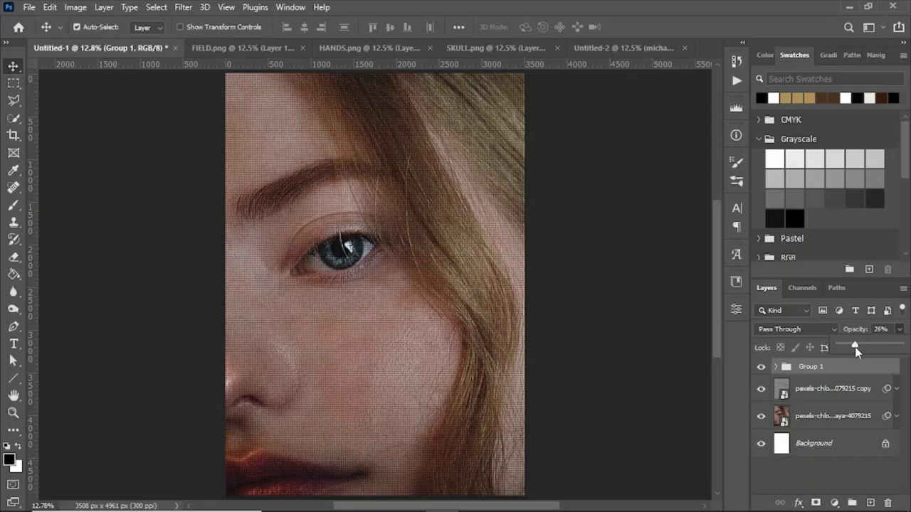
{"action": "left_click_drag", "start_coordinate": [866, 348], "coordinate": [874, 348]}
{"action": "left_click_drag", "start_coordinate": [858, 346], "coordinate": [854, 348]}
{"action": "left_click_drag", "start_coordinate": [854, 348], "coordinate": [856, 350]}
{"action": "left_click", "coordinate": [843, 471]}
Add a new empty layer above the scanline group
{"action": "left_click", "coordinate": [870, 503]}
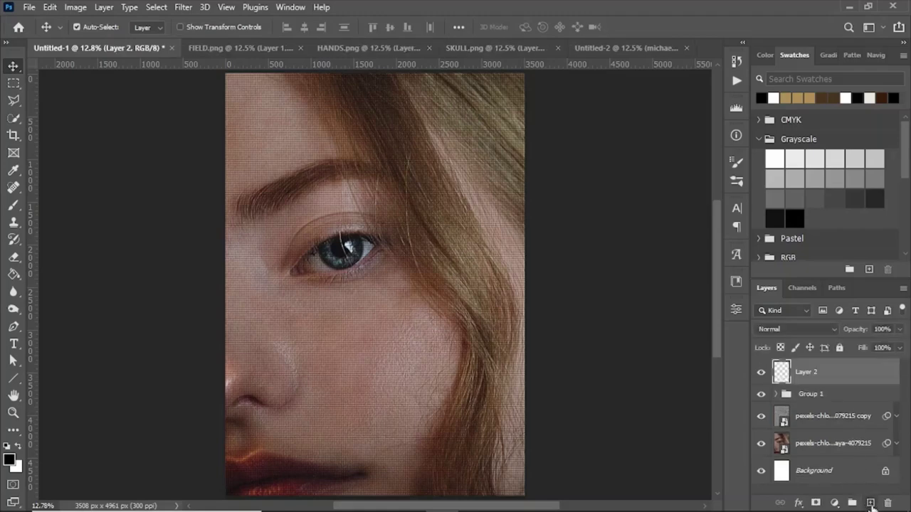
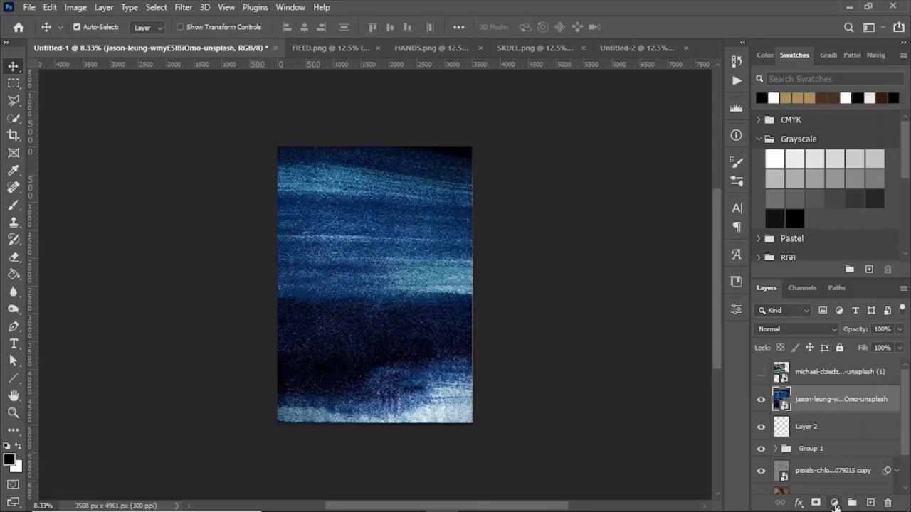
Add a Black & White adjustment layer with default settings above the blue texture layer and clip it to that layer
{"action": "left_click", "coordinate": [836, 504]}
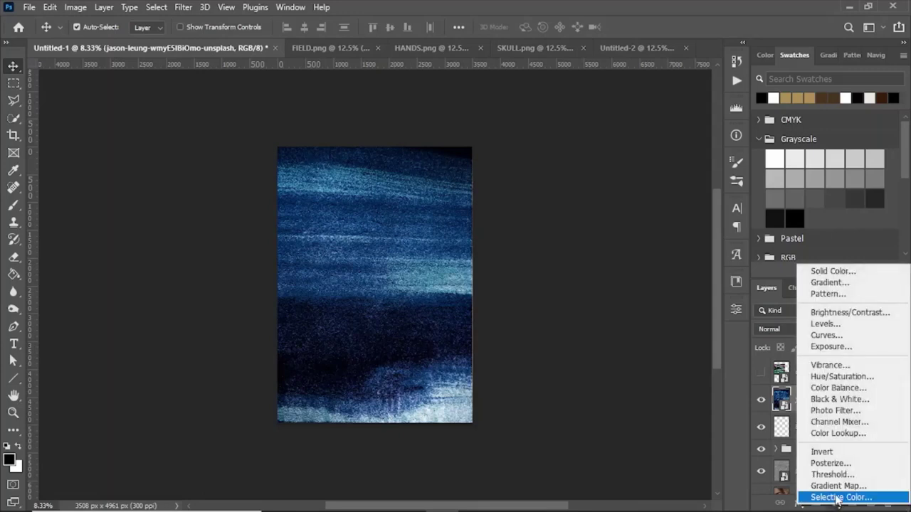
{"action": "left_click", "coordinate": [837, 399]}
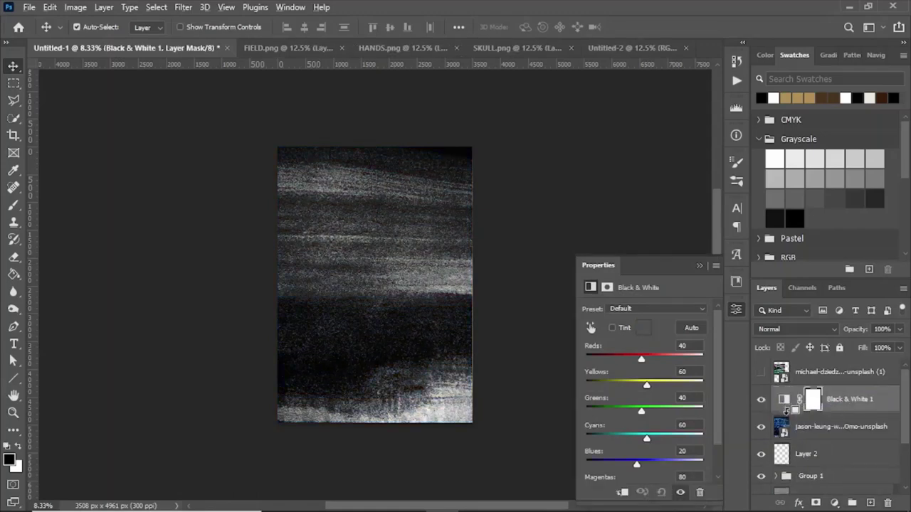
{"action": "left_click", "coordinate": [786, 411], "text": "alt"}
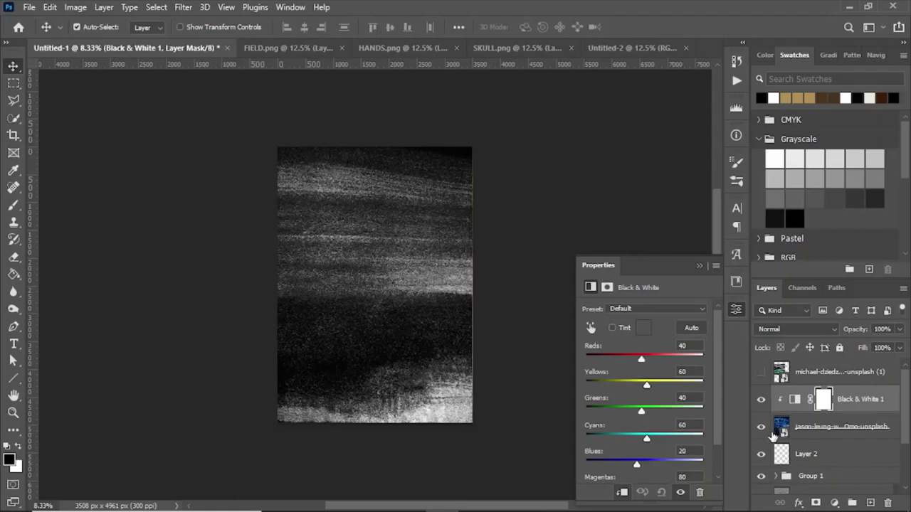
Set the blue texture layer's blend mode to Color Dodge and lower its opacity to 32%
{"action": "key", "text": "ctrl+plus"}
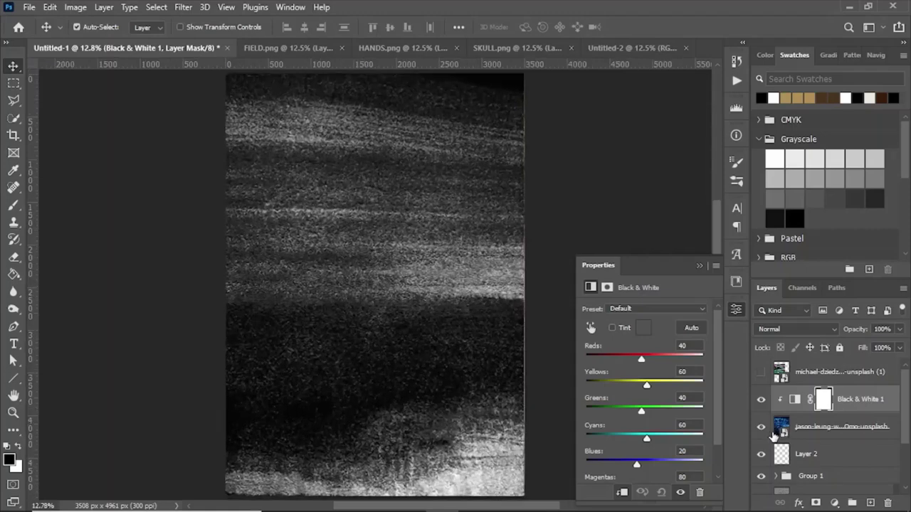
{"action": "left_click", "coordinate": [777, 435]}
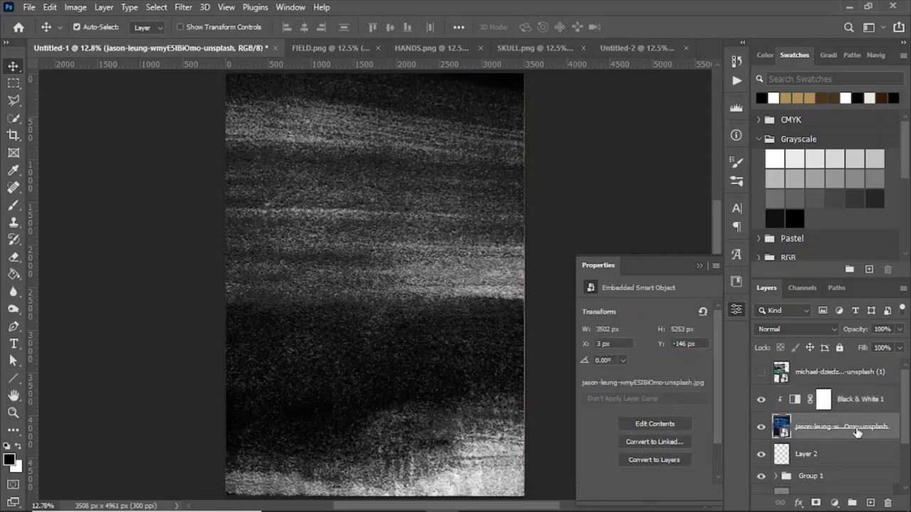
{"action": "left_click", "coordinate": [792, 329]}
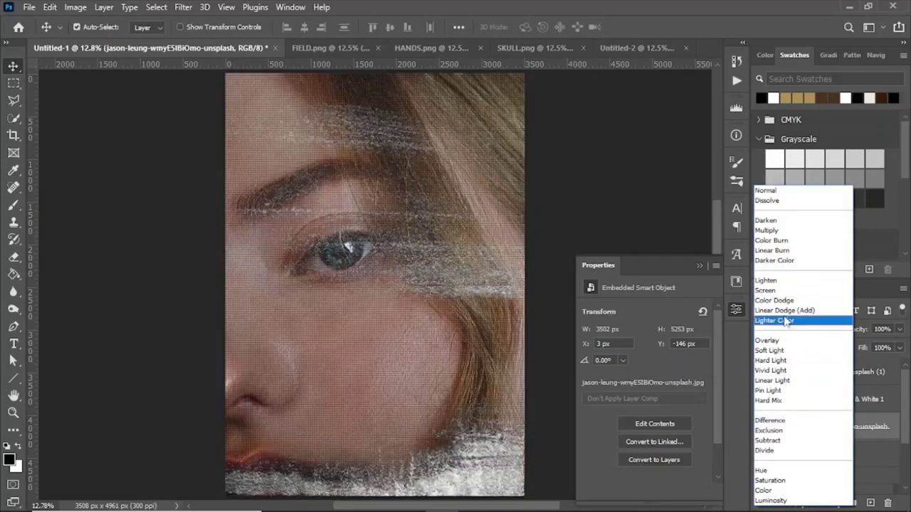
{"action": "left_click", "coordinate": [786, 302]}
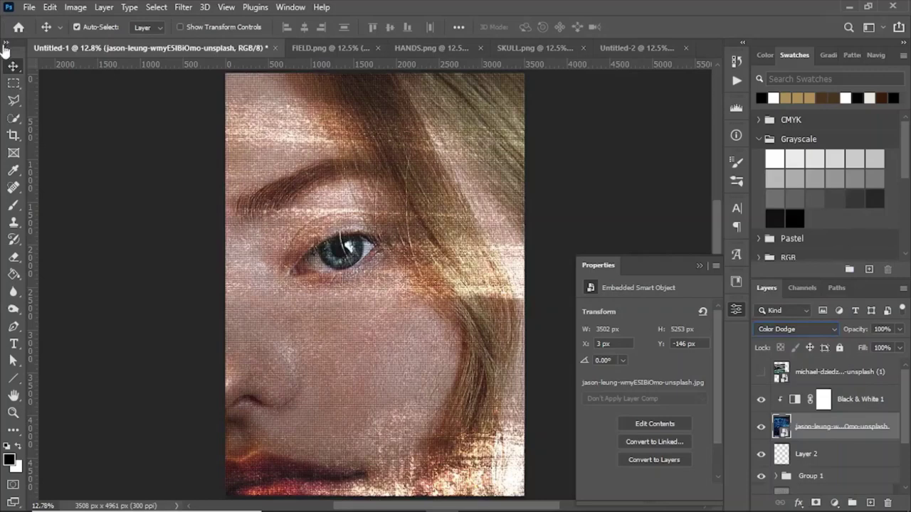
{"action": "left_click", "coordinate": [703, 265]}
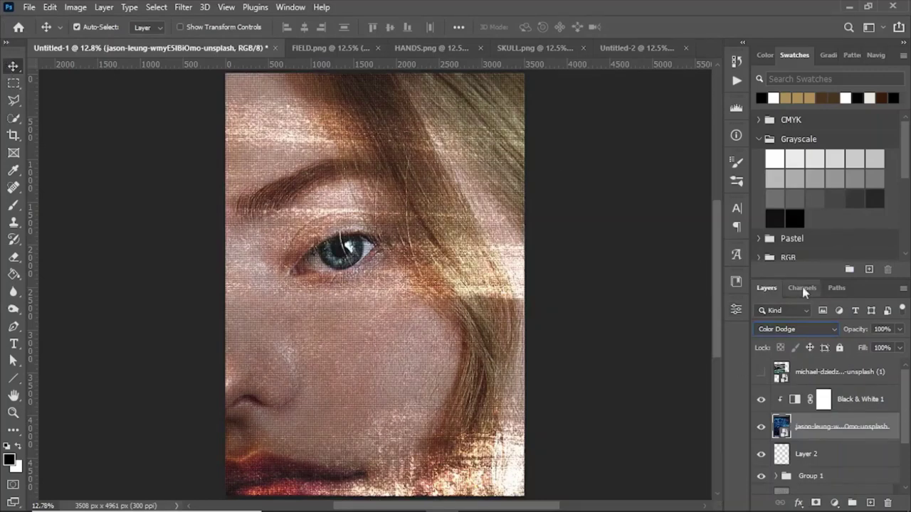
{"action": "left_click", "coordinate": [899, 329]}
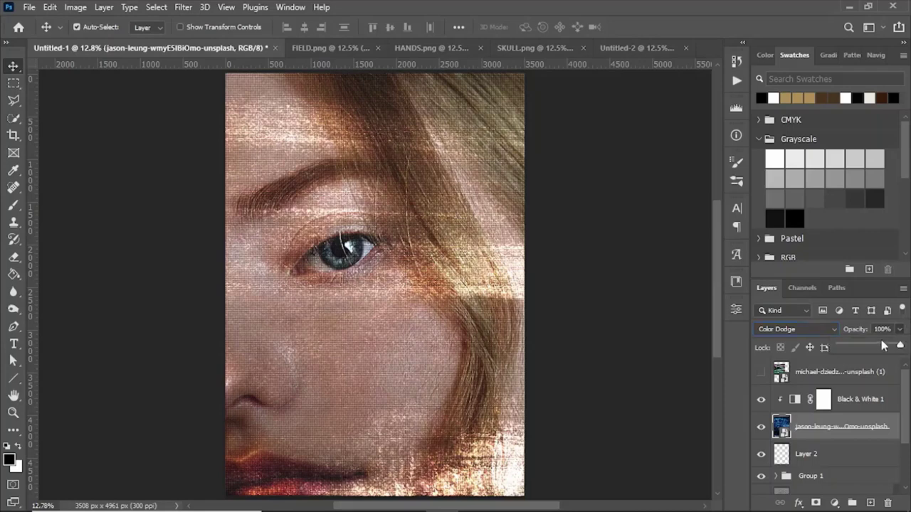
{"action": "left_click_drag", "start_coordinate": [875, 347], "coordinate": [859, 347]}
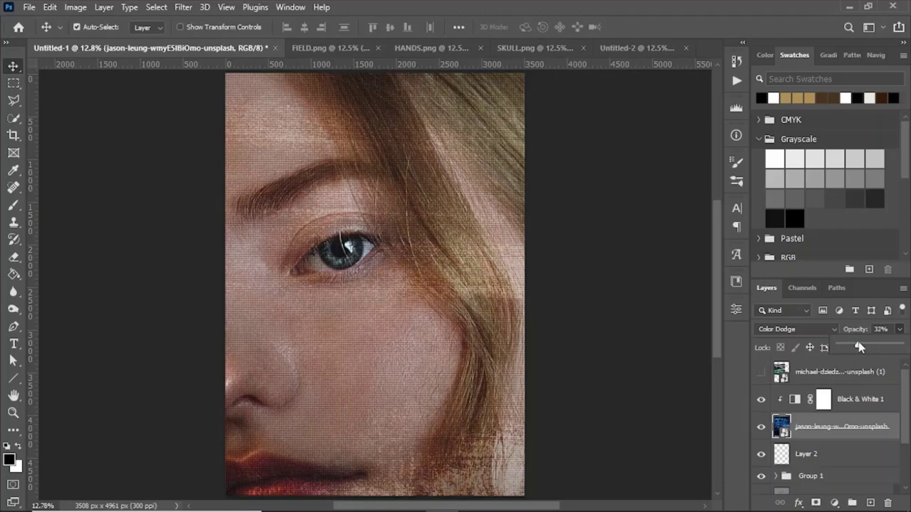
Show the colourful glitch-line texture layer and centre it horizontally and vertically on the canvas
{"action": "left_click", "coordinate": [781, 373]}
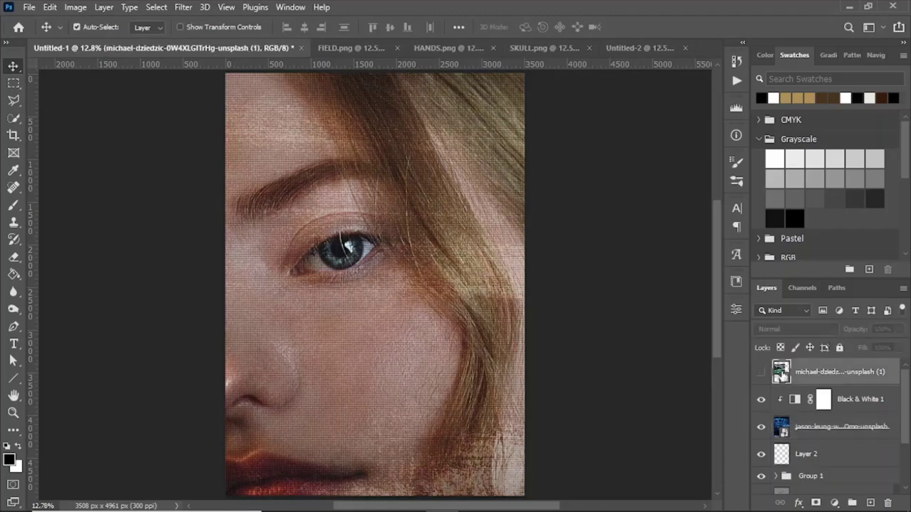
{"action": "left_click", "coordinate": [760, 371]}
{"action": "key", "text": "ctrl+a"}
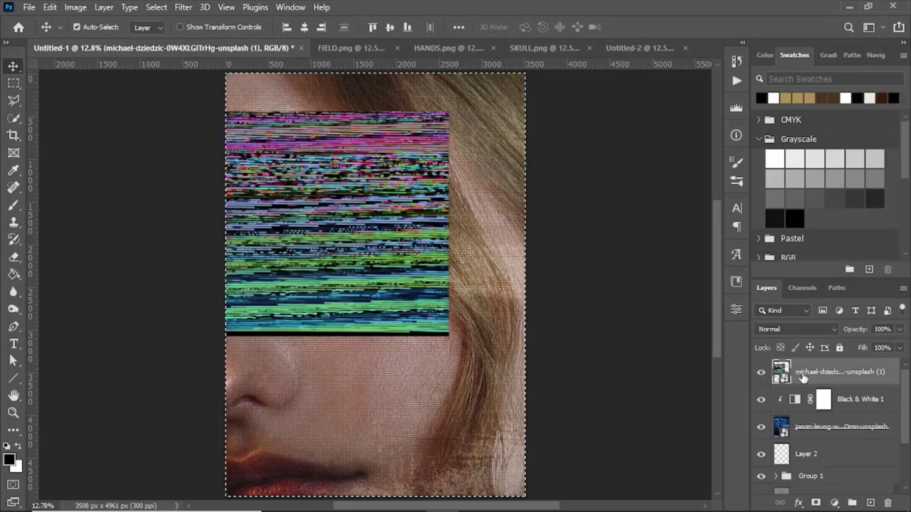
{"action": "left_click", "coordinate": [306, 29]}
{"action": "left_click", "coordinate": [393, 30]}
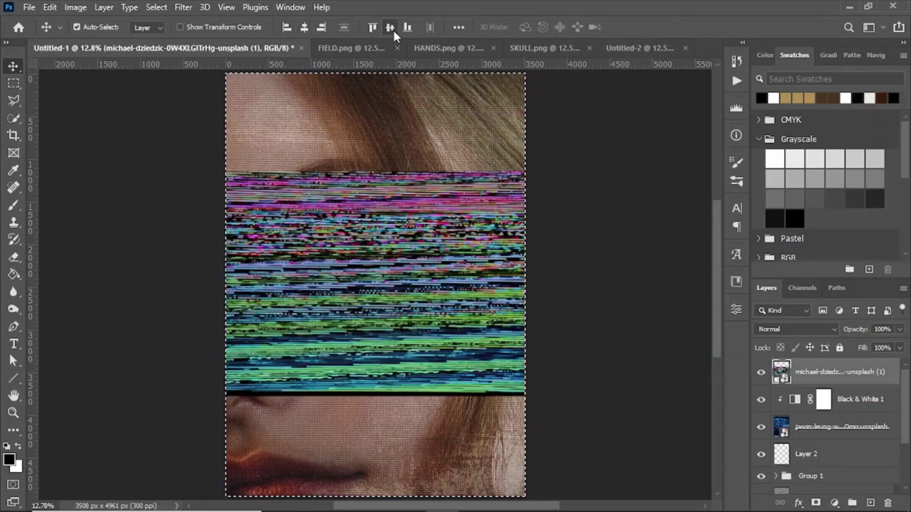
{"action": "key", "text": "ctrl+d"}
Scale the glitch-line texture proportionally from its centre to about 36.8% so it covers the whole canvas
{"action": "key", "text": "ctrl+t"}
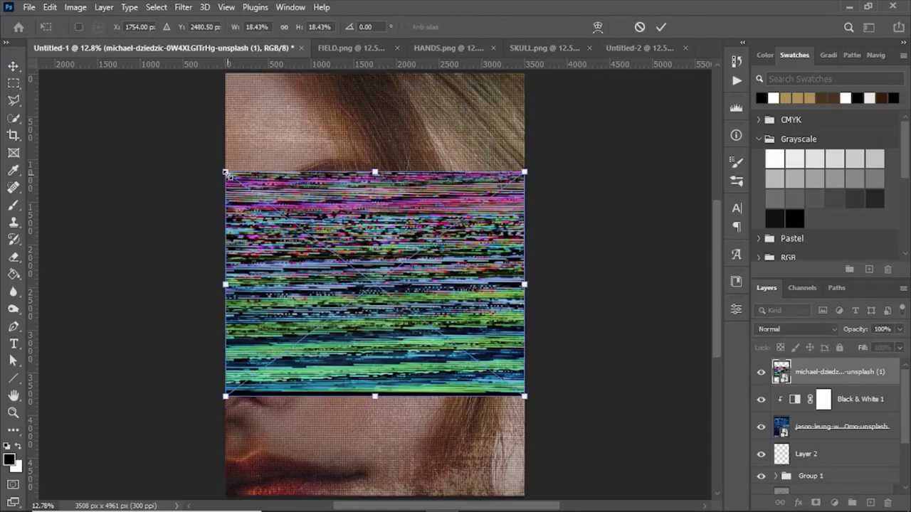
{"action": "left_click_drag", "start_coordinate": [226, 173], "coordinate": [64, 105]}
{"action": "key", "text": "ctrl+minus"}
{"action": "key", "text": "ctrl+minus"}
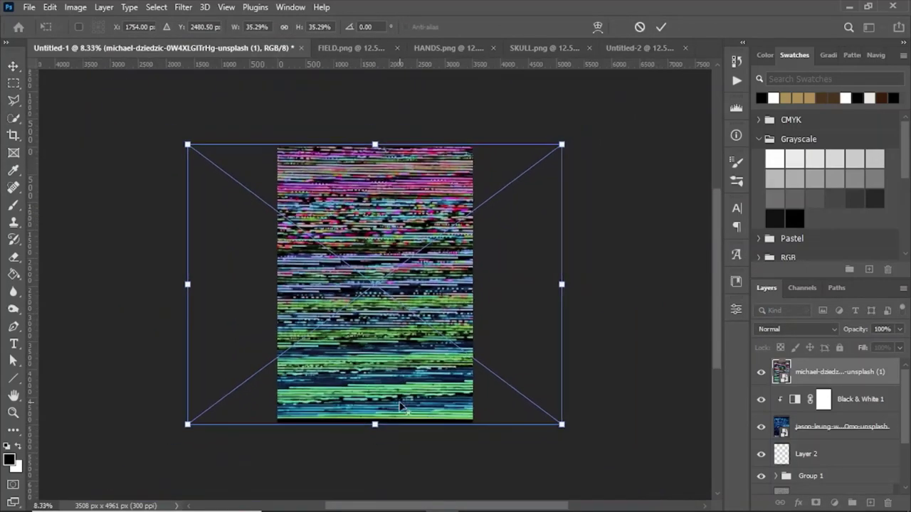
{"action": "left_click_drag", "start_coordinate": [185, 426], "coordinate": [178, 429]}
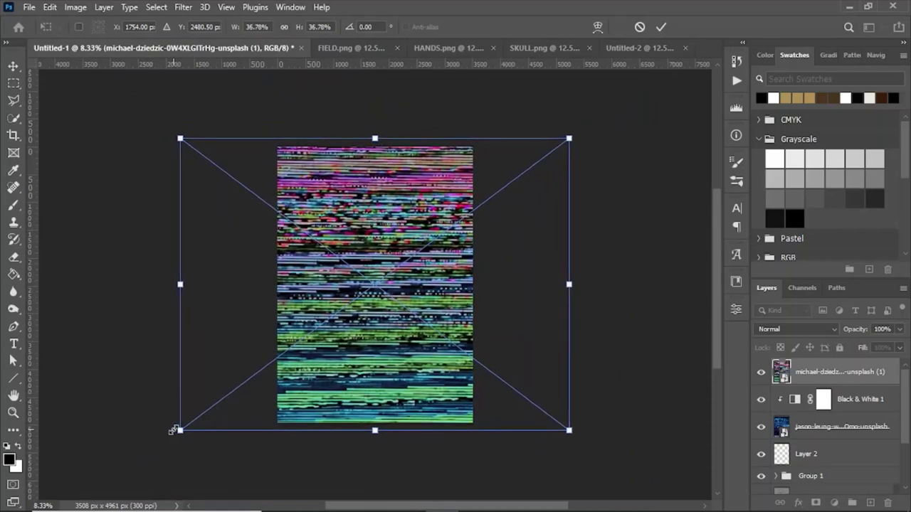
{"action": "key", "text": "Return"}
Set the glitch-line texture layer's blend mode to Lighten and reduce its opacity to 16%
{"action": "key", "text": "ctrl+plus"}
{"action": "left_click", "coordinate": [792, 330]}
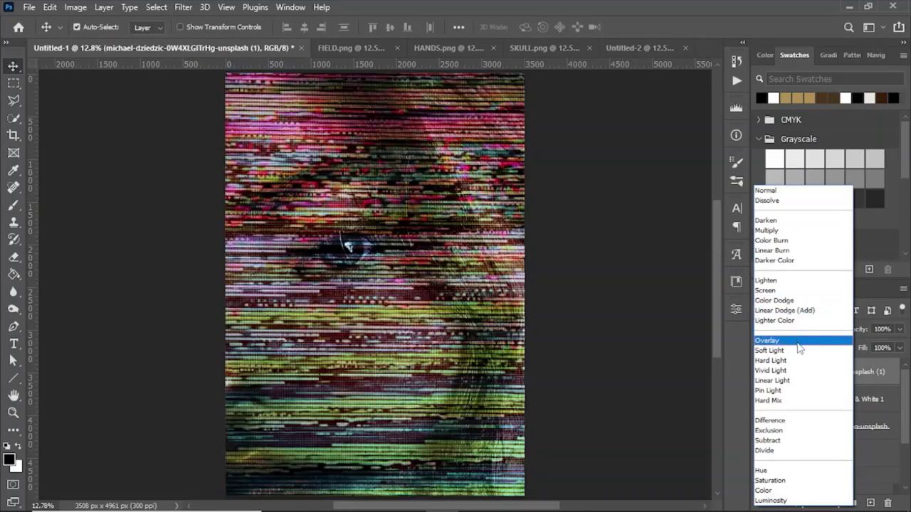
{"action": "left_click", "coordinate": [783, 281]}
{"action": "left_click", "coordinate": [898, 329]}
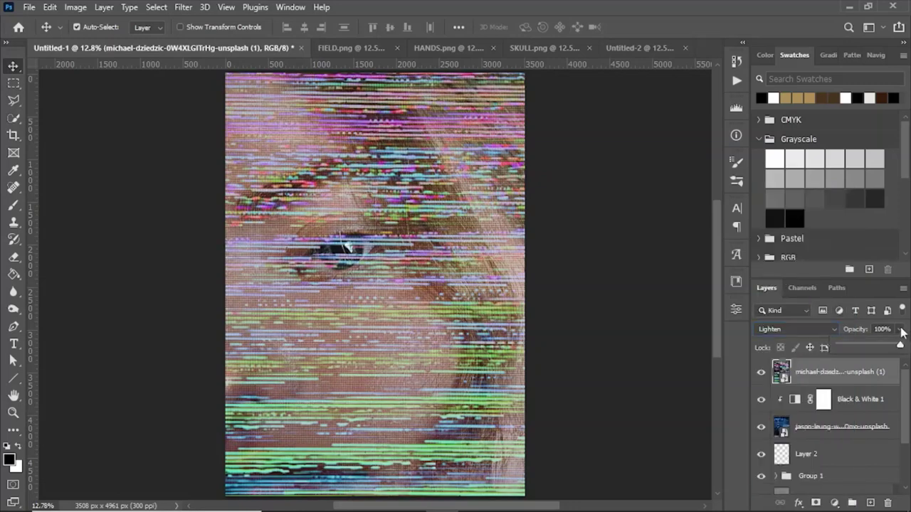
{"action": "left_click_drag", "start_coordinate": [859, 344], "coordinate": [849, 345]}
Examine the blended textures up close around the eye, cheek and lips, and review the whole portrait and its layers
{"action": "key", "text": "ctrl+equal"}
{"action": "key", "text": "ctrl+equal"}
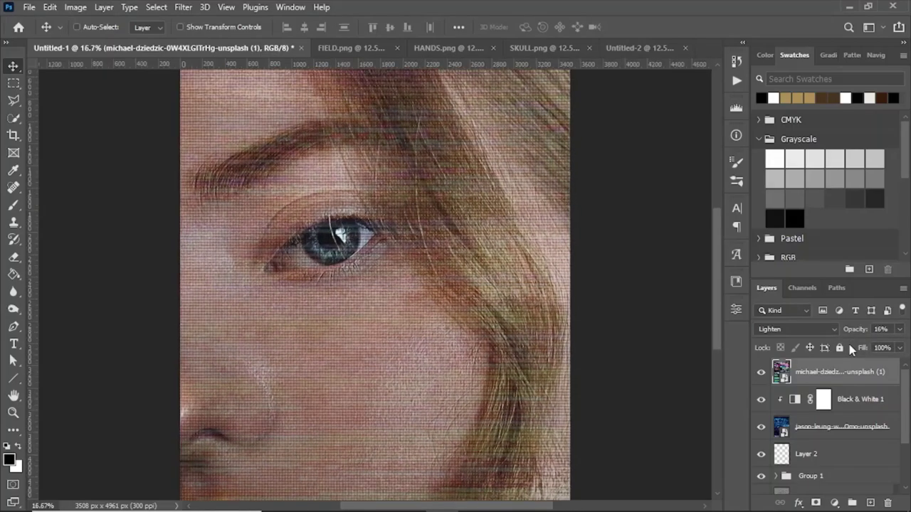
{"action": "key", "text": "ctrl+equal"}
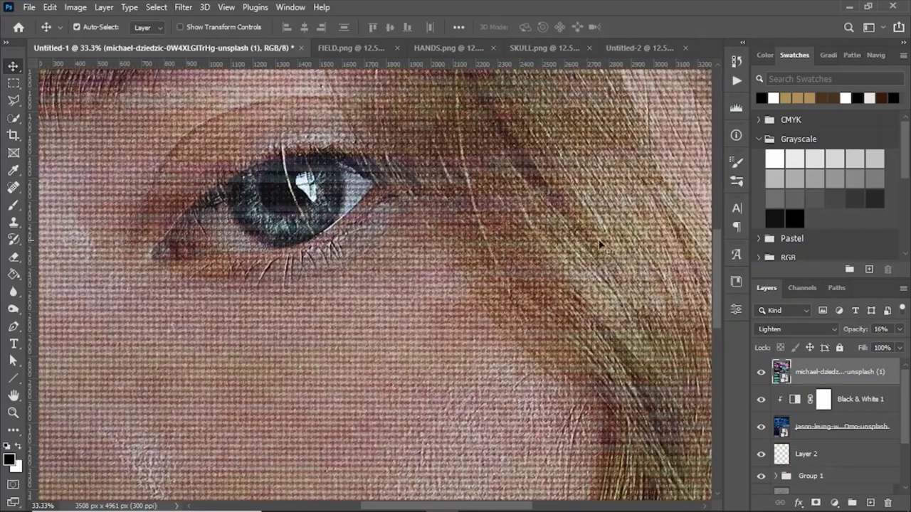
{"action": "left_click_drag", "start_coordinate": [715, 260], "coordinate": [720, 344]}
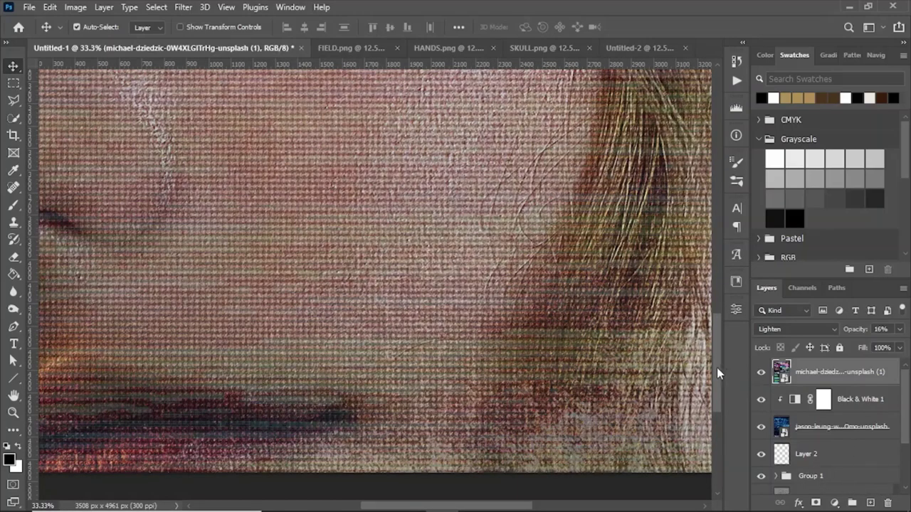
{"action": "left_click_drag", "start_coordinate": [717, 373], "coordinate": [707, 234]}
{"action": "scroll", "coordinate": [325, 388], "scroll_direction": "down", "scroll_amount": 3}
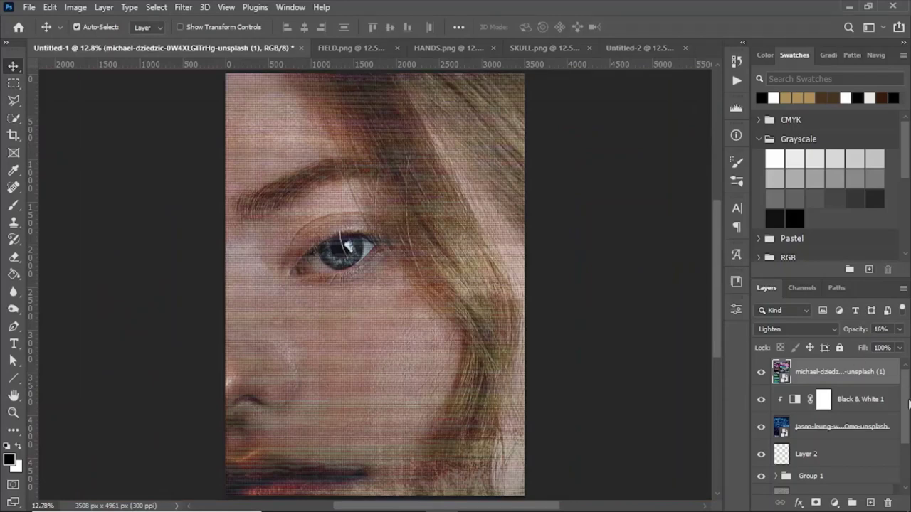
{"action": "scroll", "coordinate": [908, 405], "scroll_direction": "down", "scroll_amount": 3}
{"action": "scroll", "coordinate": [908, 406], "scroll_direction": "up", "scroll_amount": 3}
Add a Hue/Saturation adjustment layer on top, raising the saturation and setting lightness to +3
{"action": "left_click", "coordinate": [835, 502]}
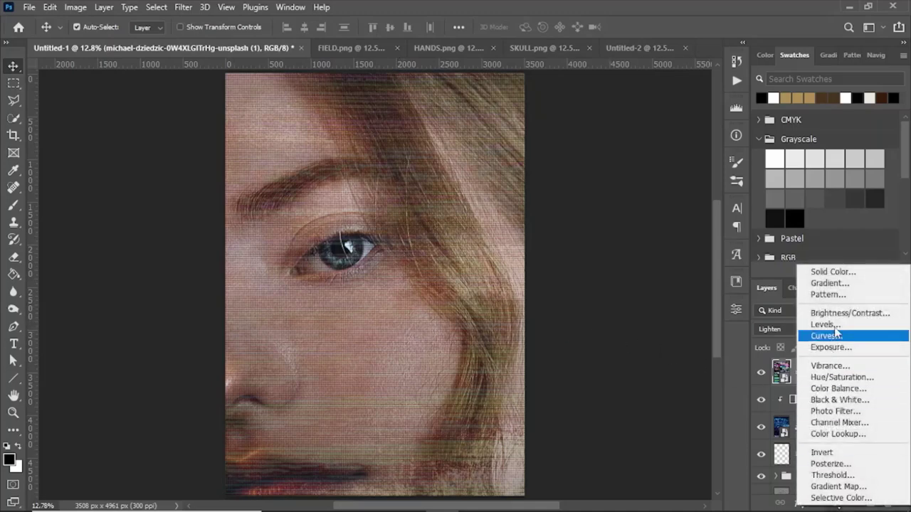
{"action": "left_click", "coordinate": [839, 377]}
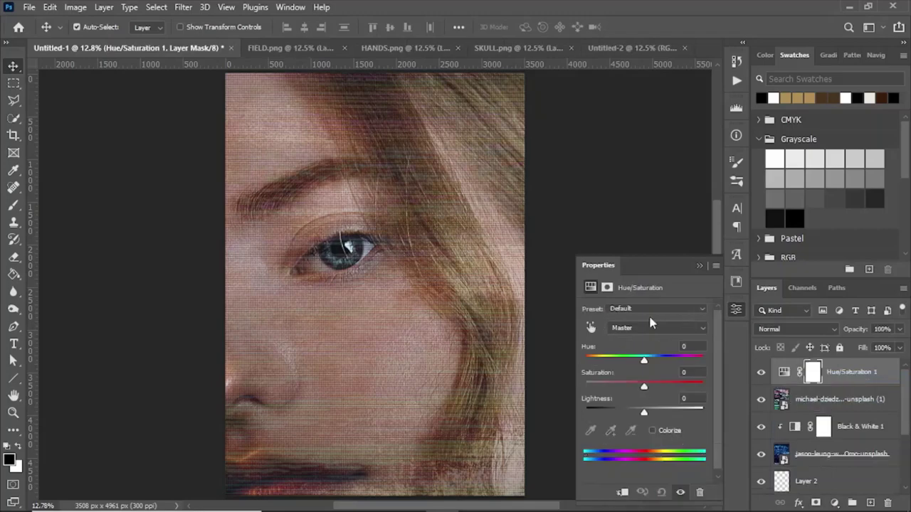
{"action": "left_click_drag", "start_coordinate": [643, 413], "coordinate": [669, 388]}
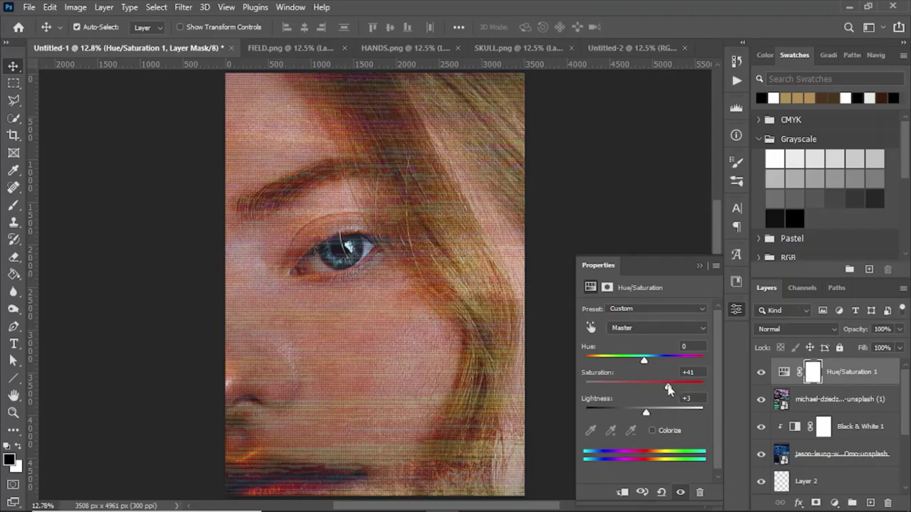
{"action": "left_click_drag", "start_coordinate": [669, 389], "coordinate": [664, 390]}
{"action": "left_click", "coordinate": [700, 266]}
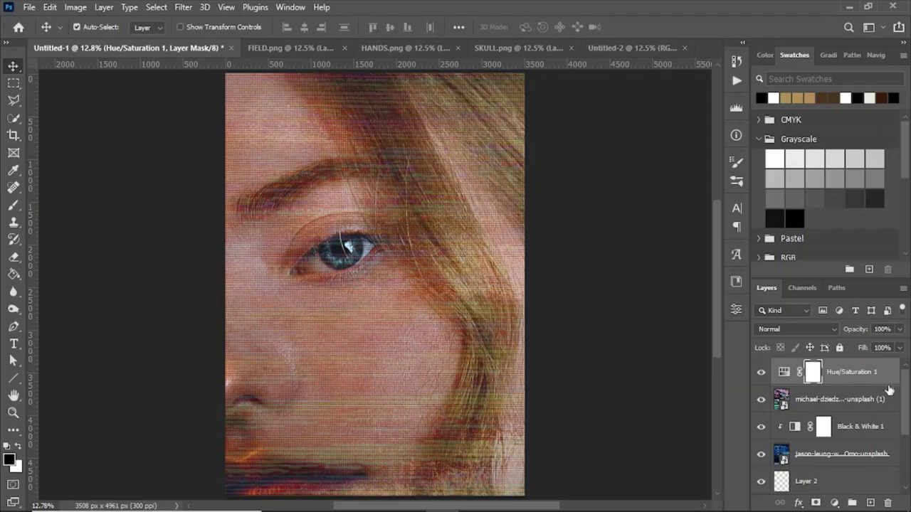
Stamp all visible layers into a new top layer and convert that merged layer to a smart object
{"action": "left_click", "coordinate": [870, 503]}
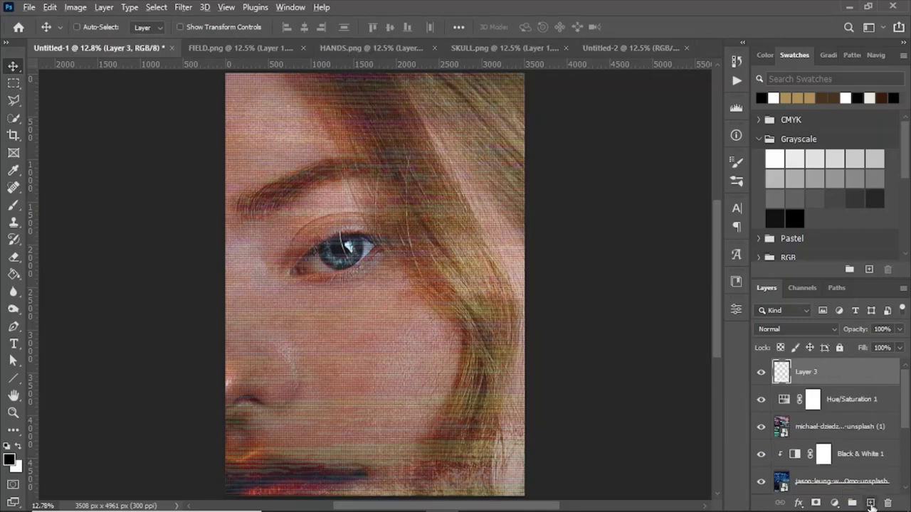
{"action": "key", "text": "ctrl+shift+alt+e"}
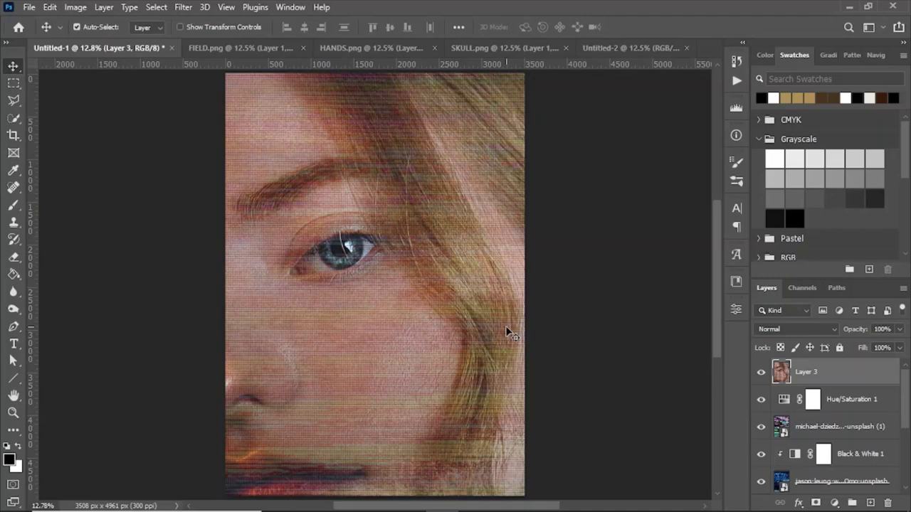
{"action": "left_click", "coordinate": [759, 373]}
{"action": "scroll", "coordinate": [898, 384], "scroll_direction": "down", "scroll_amount": 3}
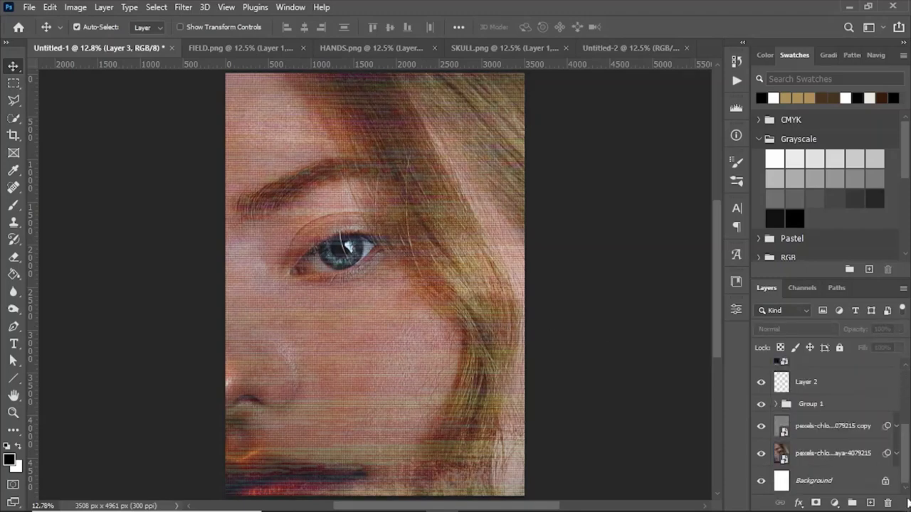
{"action": "scroll", "coordinate": [898, 377], "scroll_direction": "up", "scroll_amount": 3}
{"action": "left_click", "coordinate": [759, 374]}
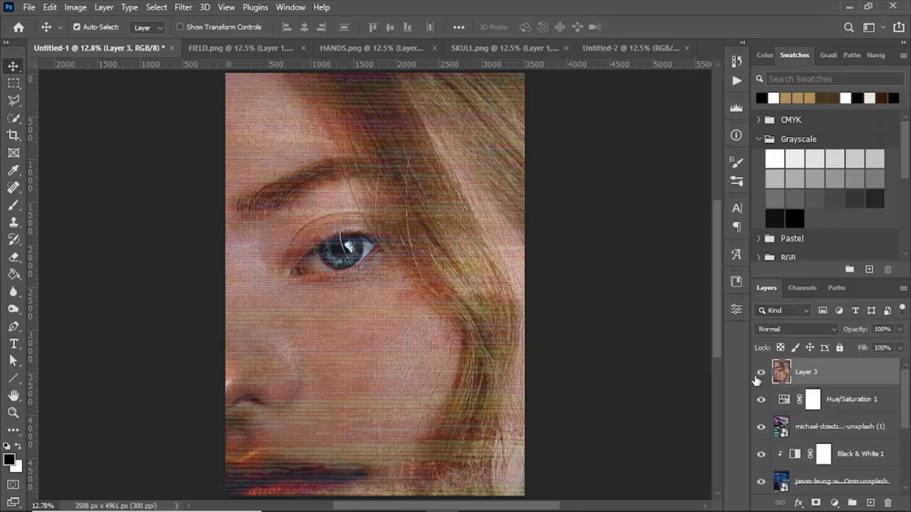
{"action": "right_click", "coordinate": [851, 371]}
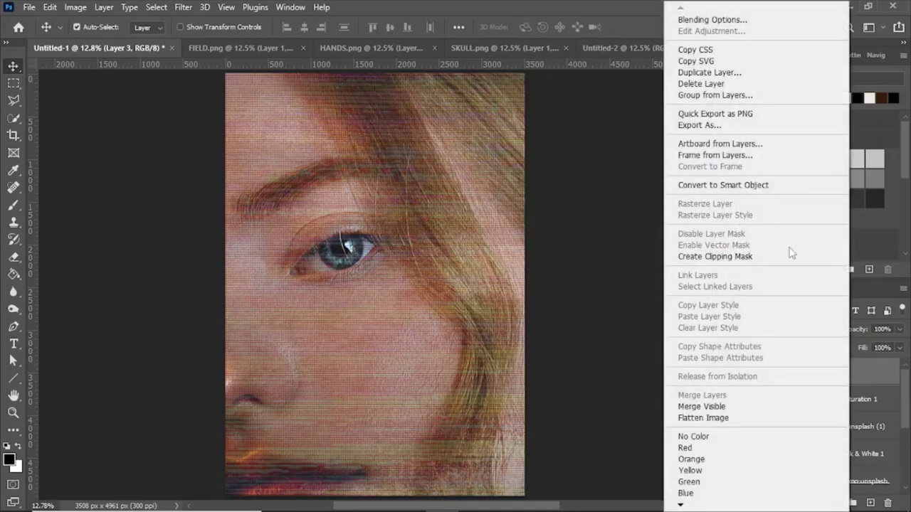
{"action": "left_click", "coordinate": [760, 185]}
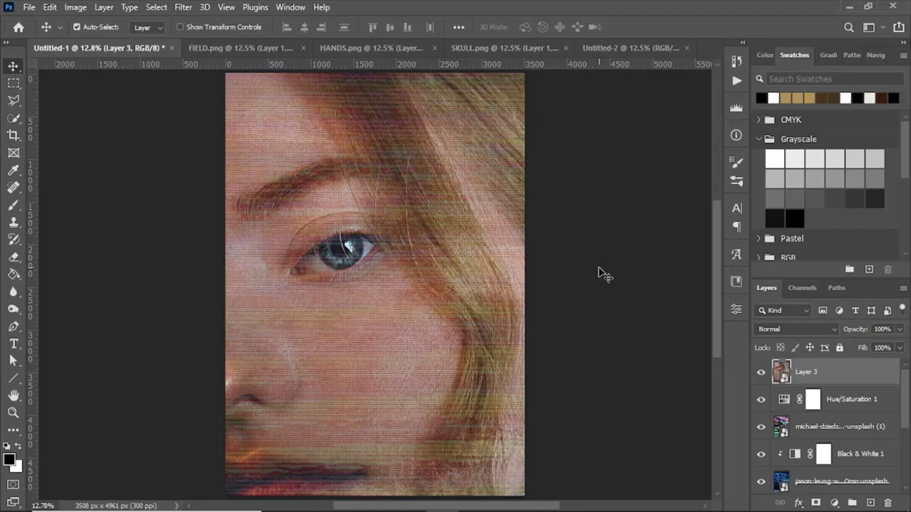
Apply a Shear distortion to the merged smart object, bending the curve gently into an S, with undefined areas wrapped around
{"action": "left_click", "coordinate": [183, 8]}
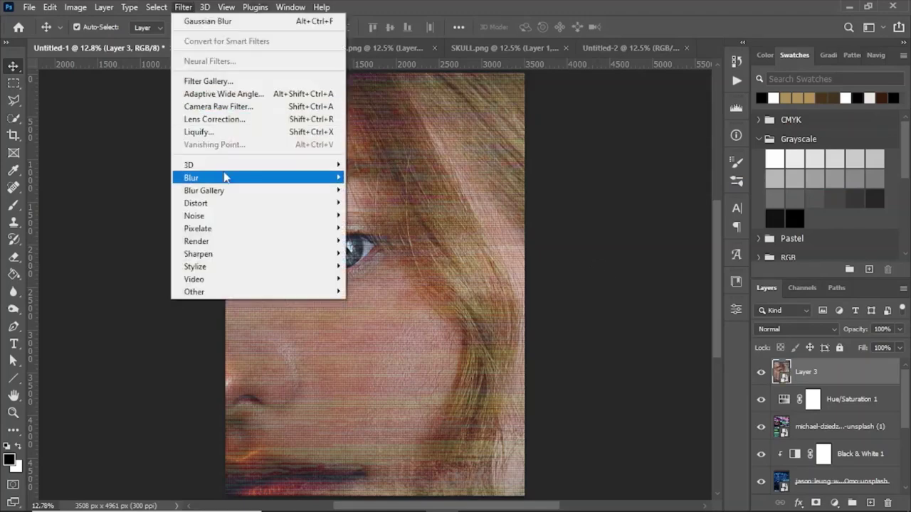
{"action": "mouse_move", "coordinate": [223, 209]}
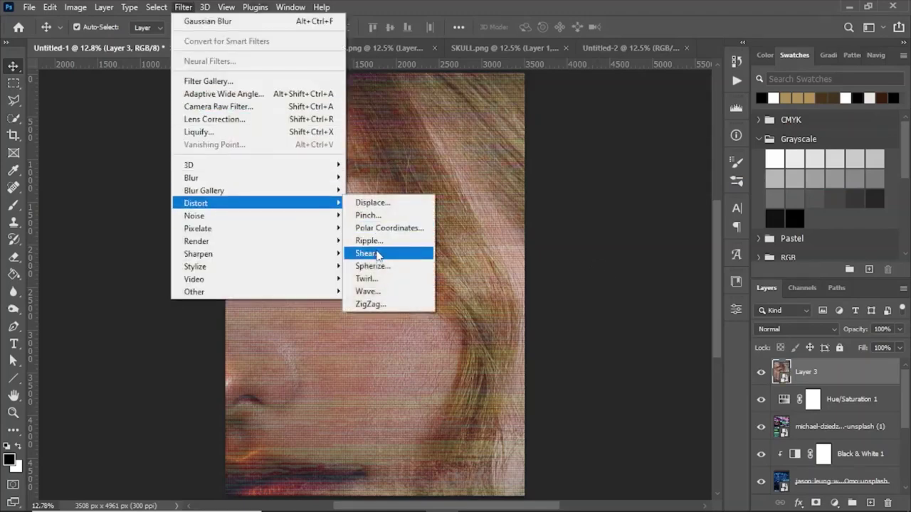
{"action": "left_click", "coordinate": [377, 257]}
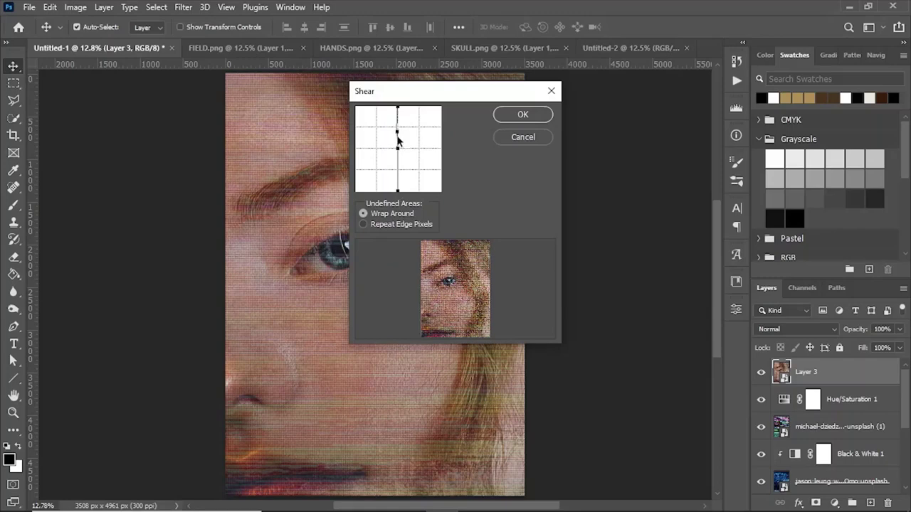
{"action": "left_click_drag", "start_coordinate": [397, 140], "coordinate": [438, 163]}
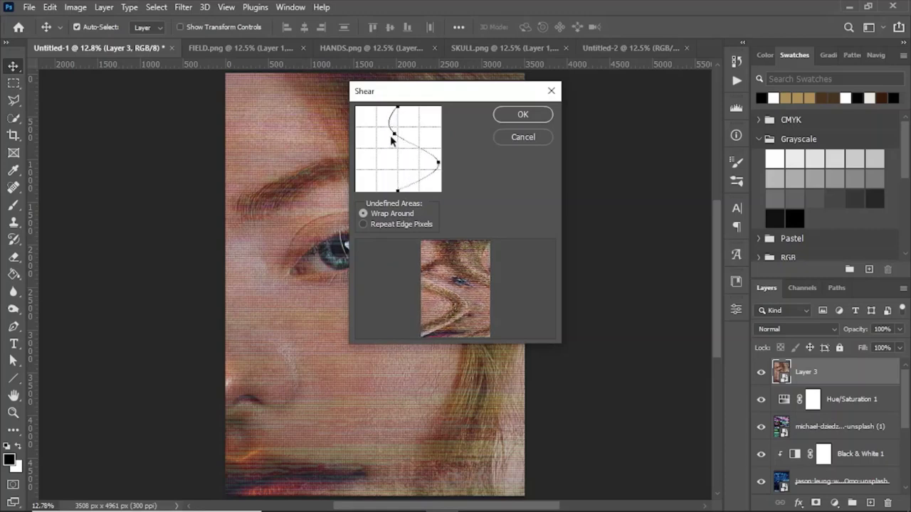
{"action": "mouse_move", "coordinate": [396, 139]}
{"action": "left_mouse_down"}
{"action": "mouse_move", "coordinate": [363, 139]}
{"action": "mouse_move", "coordinate": [399, 145]}
{"action": "mouse_move", "coordinate": [396, 130]}
{"action": "left_mouse_up"}
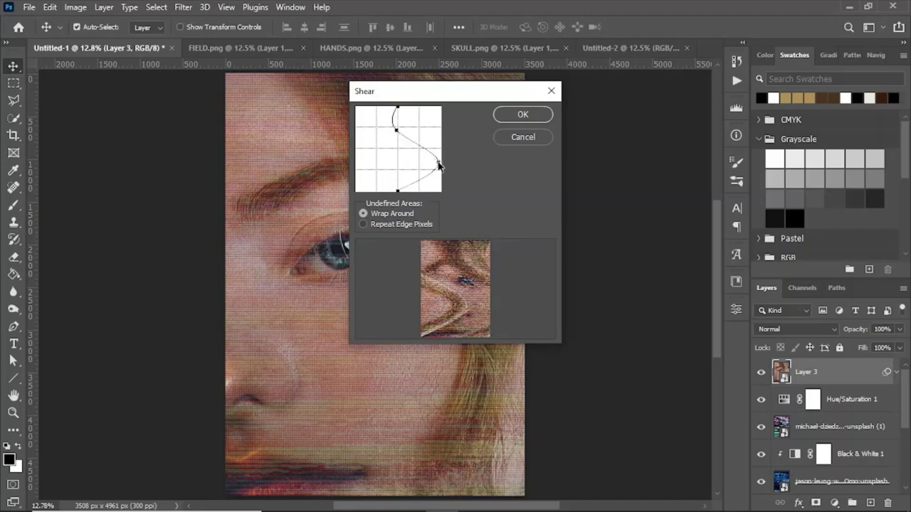
{"action": "left_click_drag", "start_coordinate": [438, 165], "coordinate": [404, 165]}
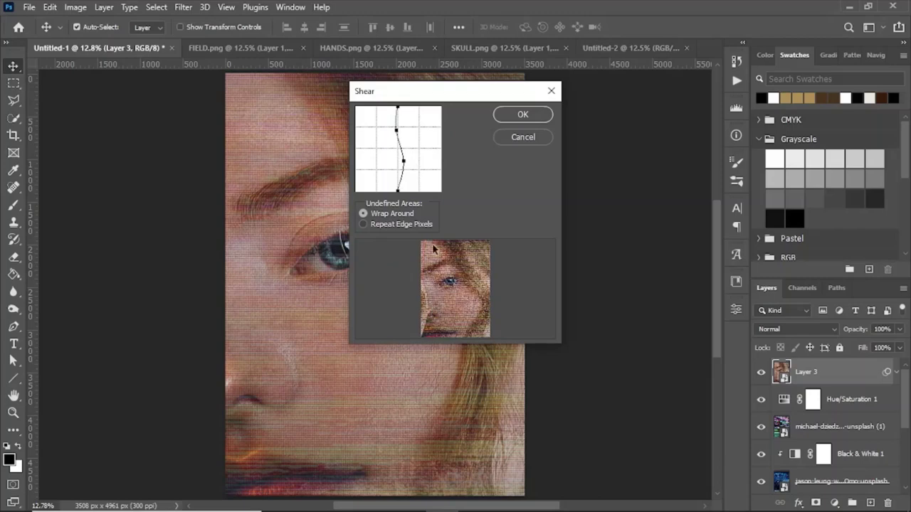
{"action": "left_click", "coordinate": [523, 114]}
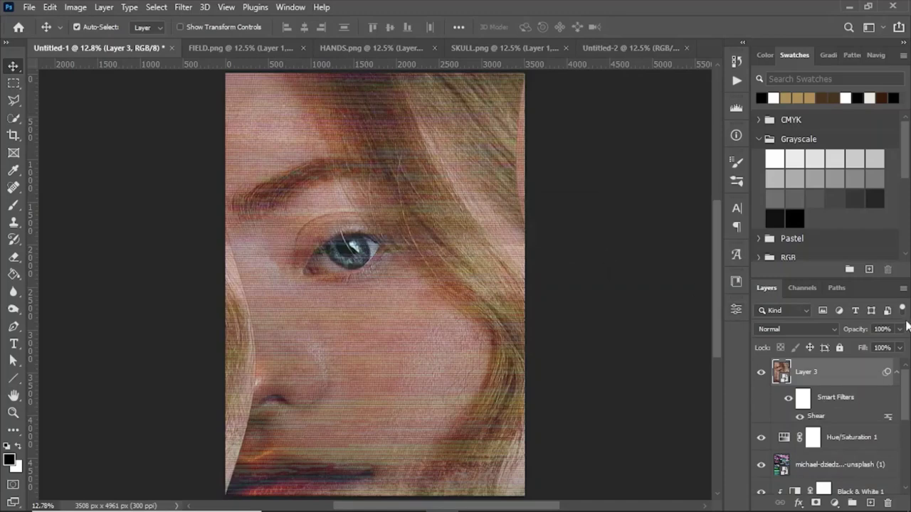
Collapse the sheared layer's smart filter list and reduce the layer's opacity to 15%
{"action": "left_click", "coordinate": [896, 371]}
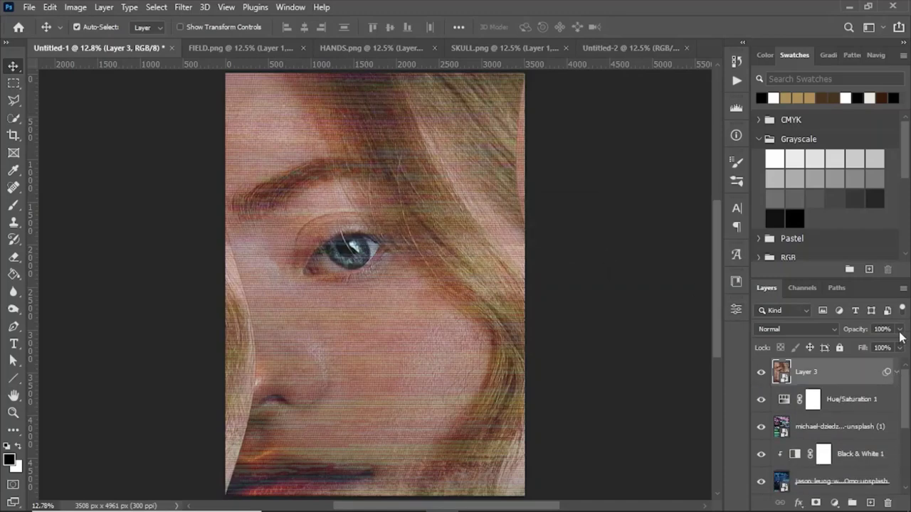
{"action": "left_click", "coordinate": [899, 329]}
{"action": "left_click_drag", "start_coordinate": [860, 346], "coordinate": [846, 348]}
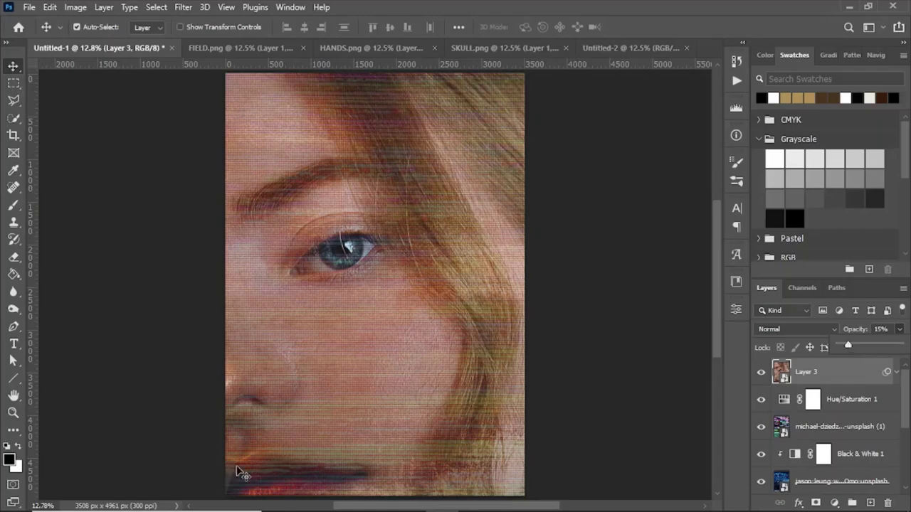
{"action": "left_click", "coordinate": [767, 375]}
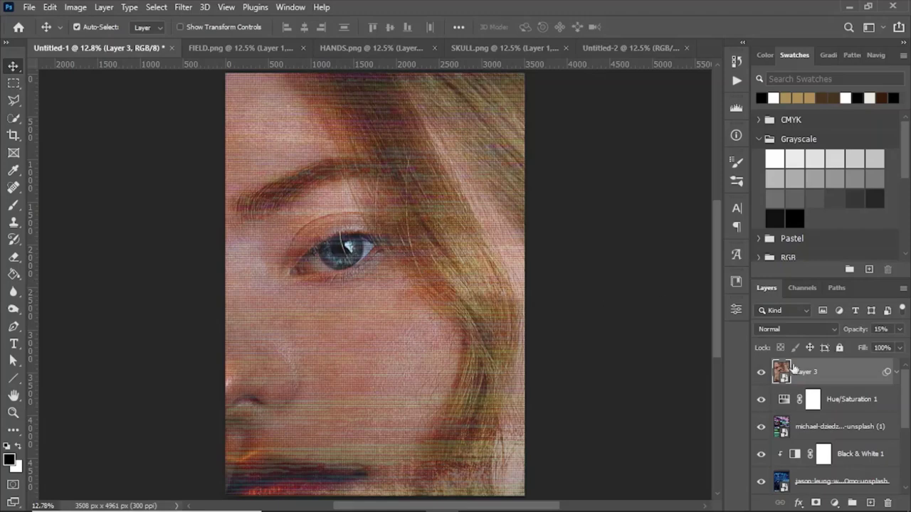
Compare the portrait with and without the faint sheared layer by toggling its visibility
{"action": "left_click", "coordinate": [761, 372]}
{"action": "left_click", "coordinate": [760, 372]}
{"action": "left_click", "coordinate": [760, 374]}
{"action": "left_click", "coordinate": [760, 375]}
{"action": "left_click", "coordinate": [761, 374]}
{"action": "left_click", "coordinate": [761, 374]}
{"action": "left_click", "coordinate": [761, 374]}
{"action": "left_click", "coordinate": [760, 374]}
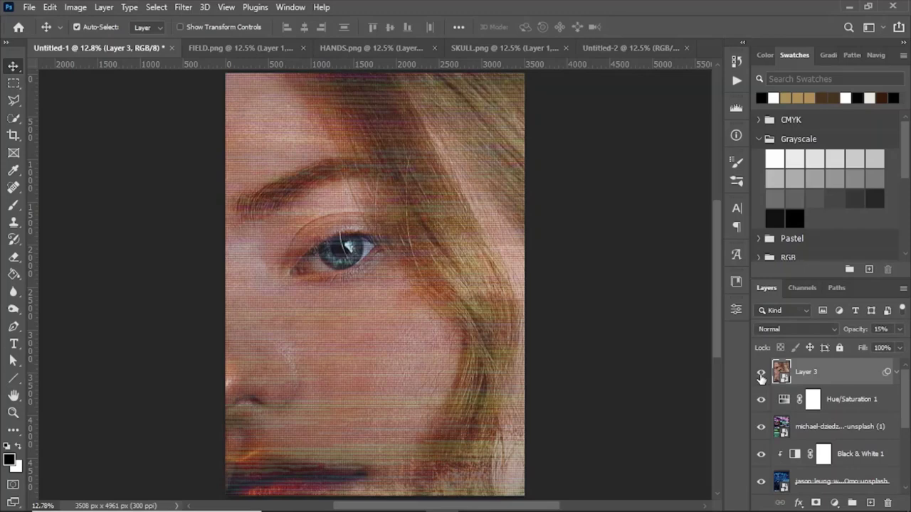
Create a new top layer and stamp all visible layers into it
{"action": "left_click", "coordinate": [869, 503]}
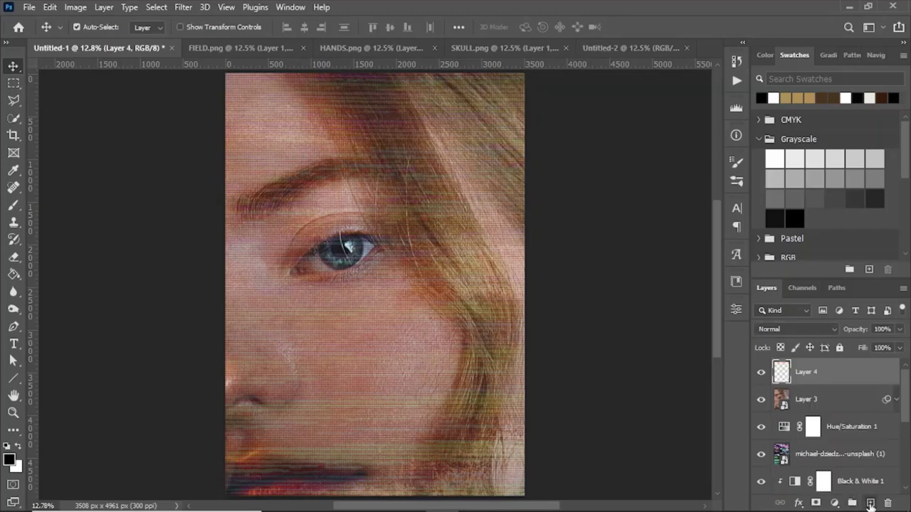
{"action": "key", "text": "ctrl"}
{"action": "key", "text": "ctrl+alt+shift+e"}
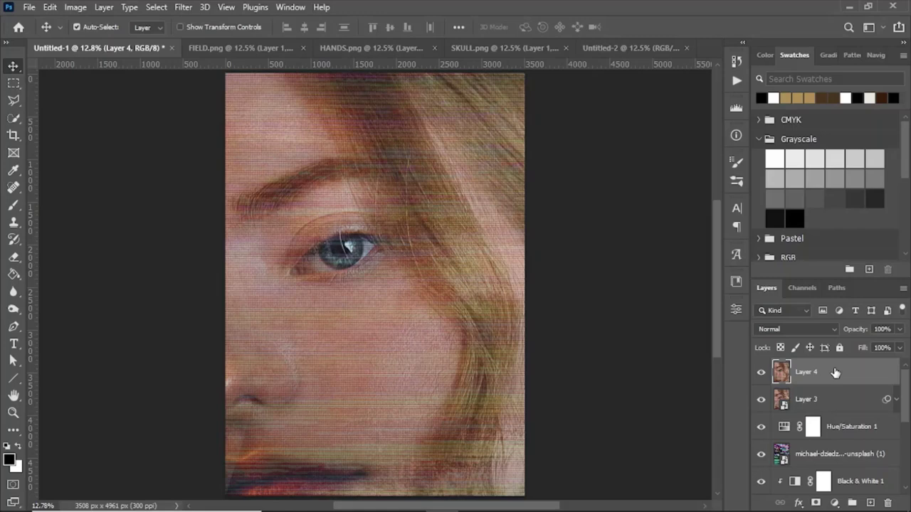
Copy a thin full-width strip through the lower part of the eye to its own layer and delete the merged Layer 4
{"action": "key", "text": "m"}
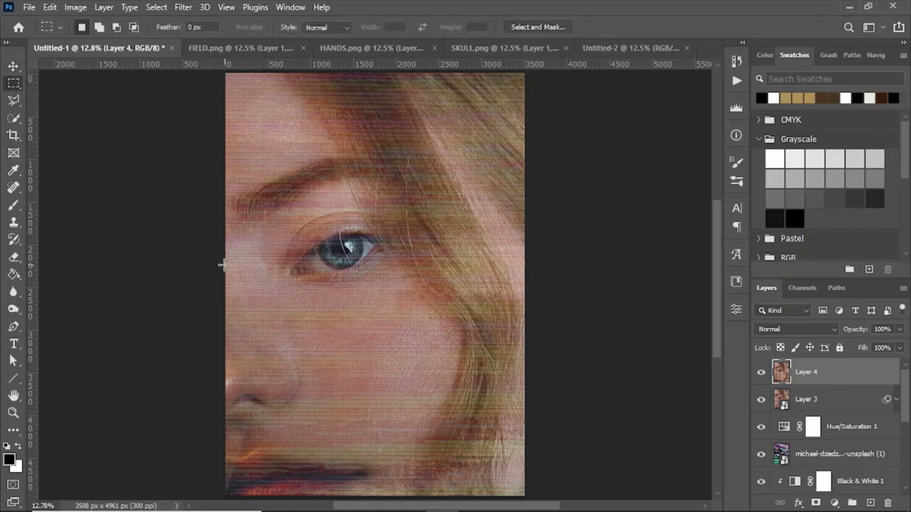
{"action": "left_click_drag", "start_coordinate": [224, 264], "coordinate": [655, 260]}
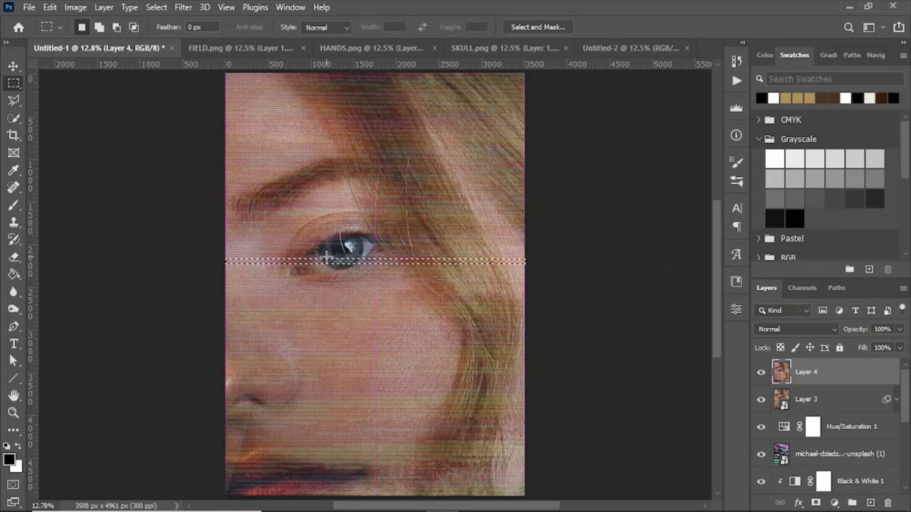
{"action": "left_click", "coordinate": [17, 69]}
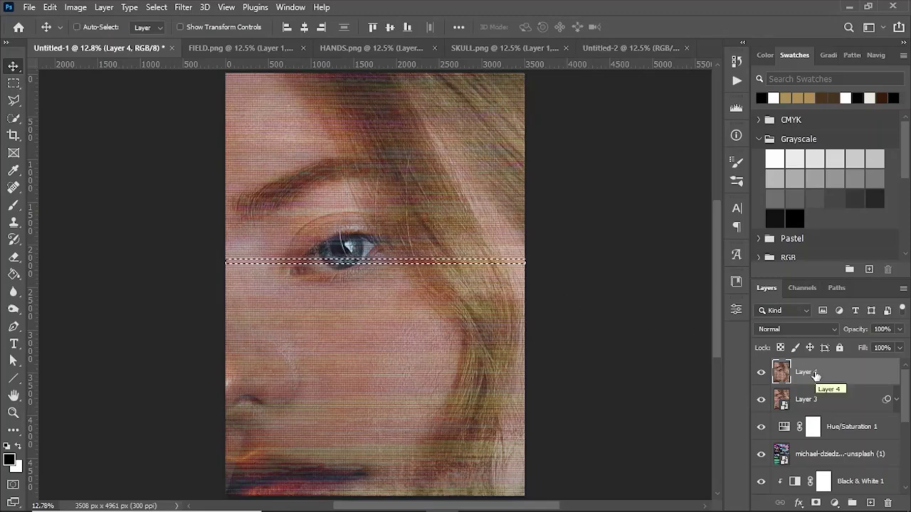
{"action": "key", "text": "ctrl+j"}
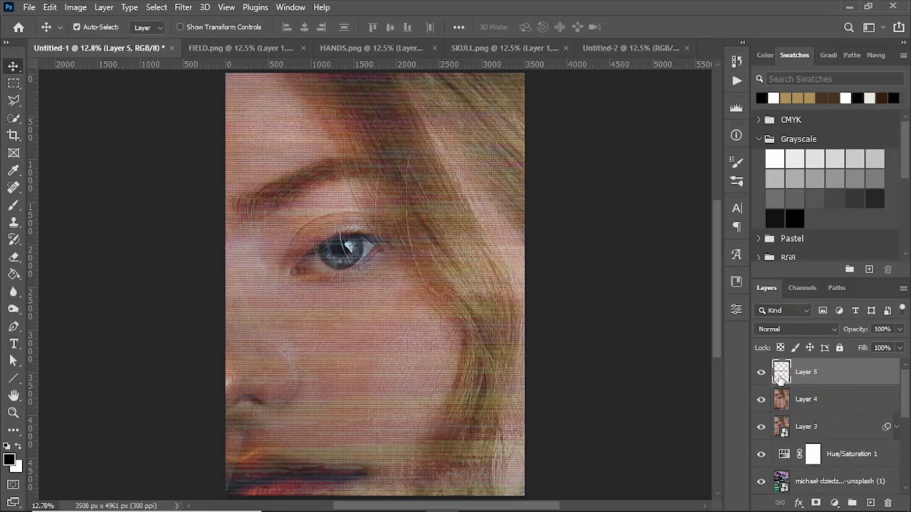
{"action": "left_click", "coordinate": [780, 373], "text": "ctrl"}
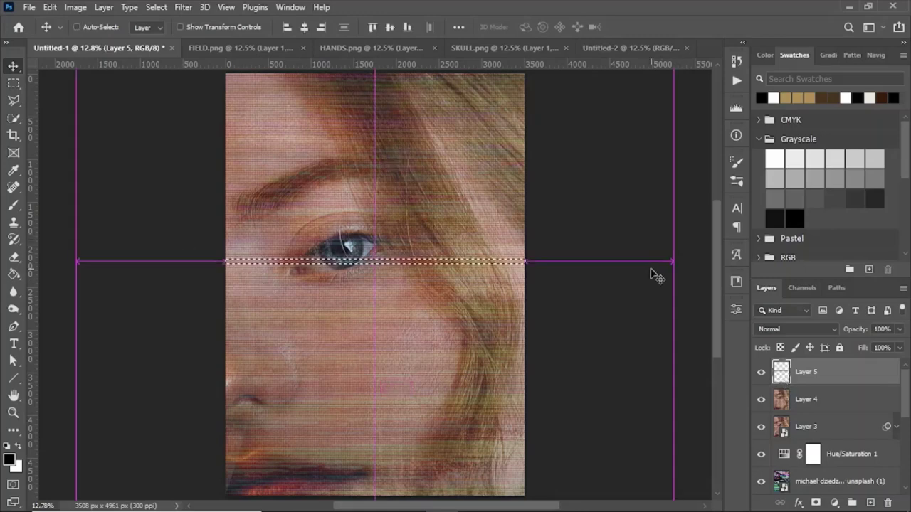
{"action": "key", "text": "ctrl+d"}
{"action": "left_click", "coordinate": [822, 402]}
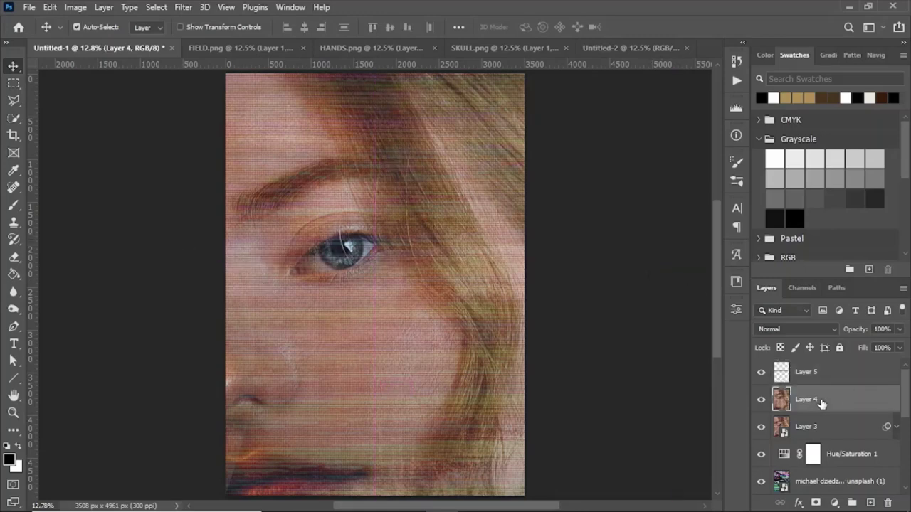
{"action": "key", "text": "Delete"}
Stretch the thin eye strip vertically down to the bottom of the canvas, forming vertical streaks over the lower face
{"action": "left_click", "coordinate": [811, 375]}
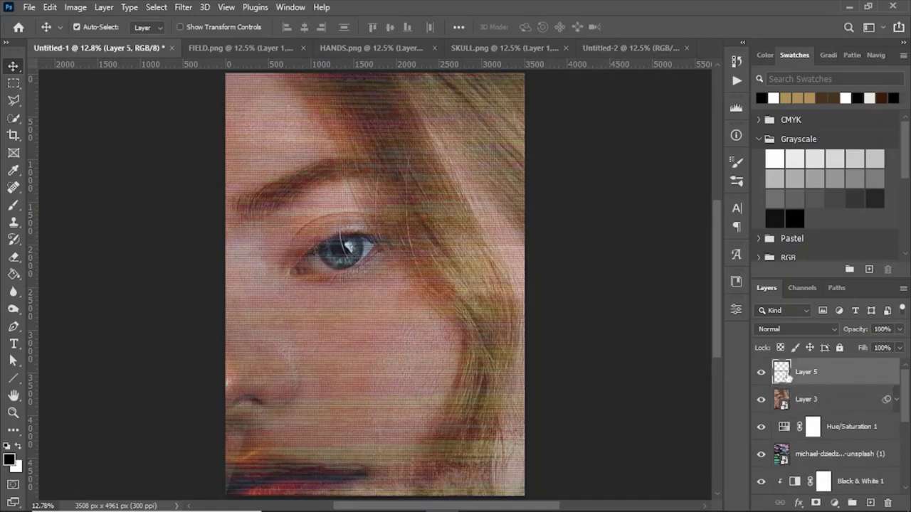
{"action": "key", "text": "ctrl+t"}
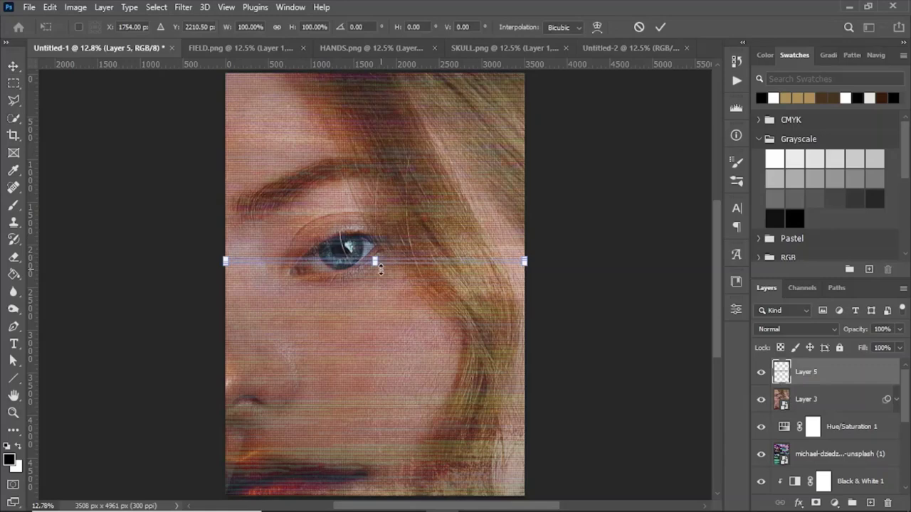
{"action": "left_click_drag", "start_coordinate": [380, 269], "coordinate": [393, 500]}
{"action": "key", "text": "Return"}
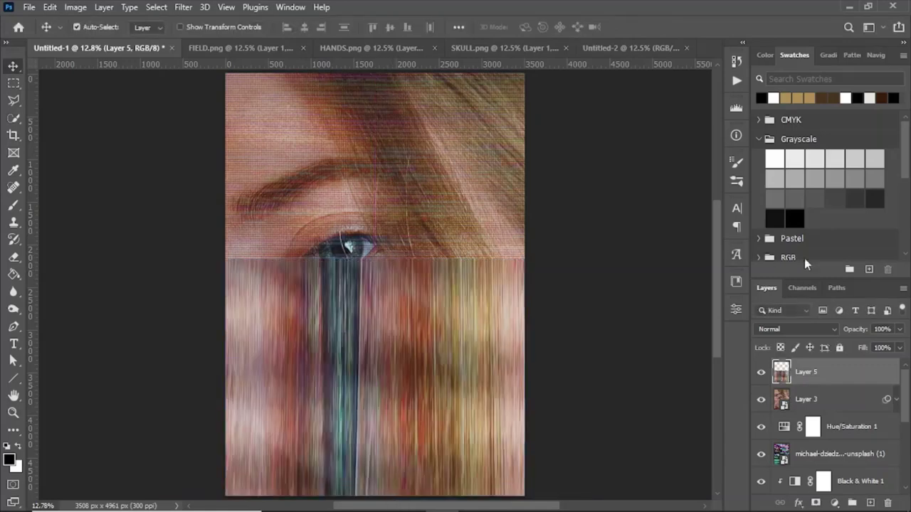
Reduce the opacity of the stretched streak layer to 20%
{"action": "left_click", "coordinate": [899, 329]}
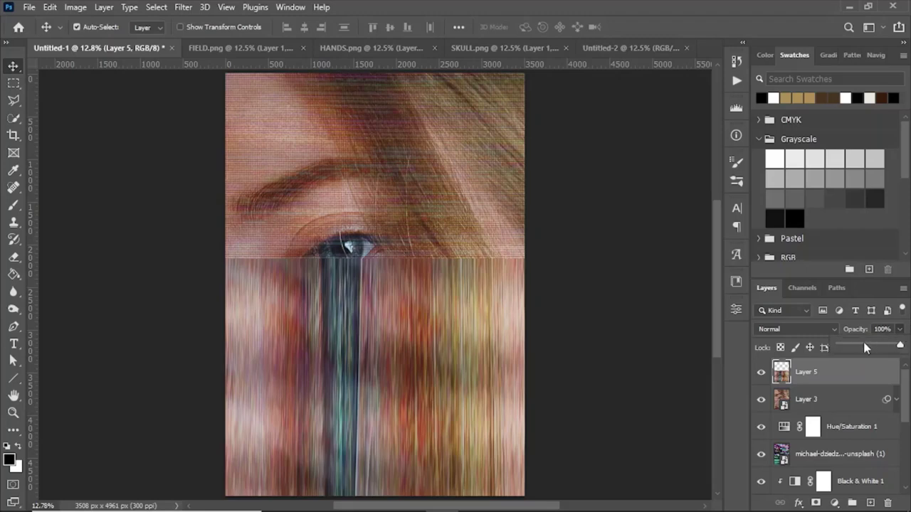
{"action": "left_click_drag", "start_coordinate": [865, 347], "coordinate": [858, 347]}
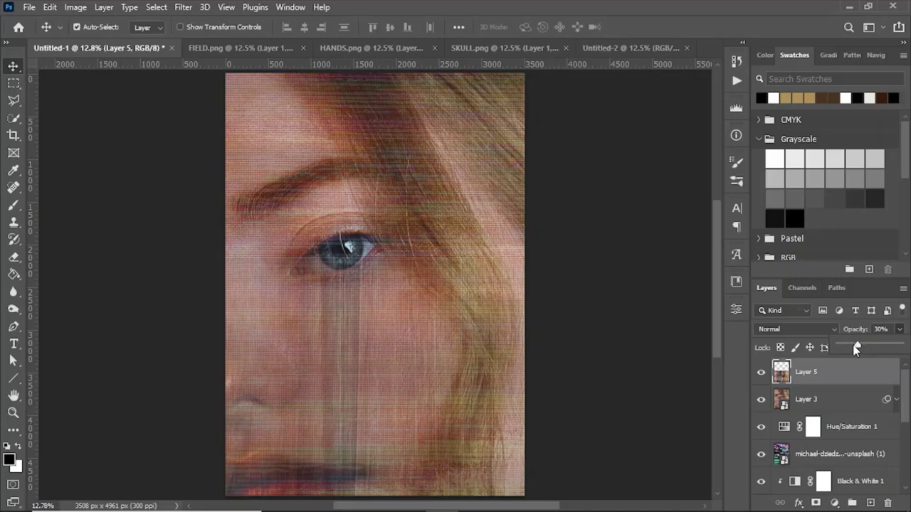
{"action": "left_click_drag", "start_coordinate": [854, 349], "coordinate": [852, 348]}
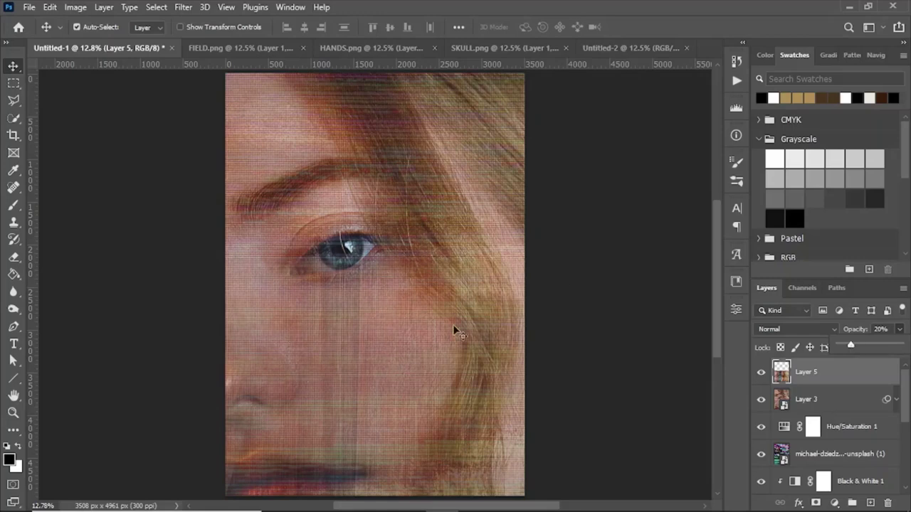
Add an empty layer on top, then bring the texturefabrik_dust-08 texture from Untitled-2 into the portrait, hiding the other textures there
{"action": "left_click", "coordinate": [871, 503]}
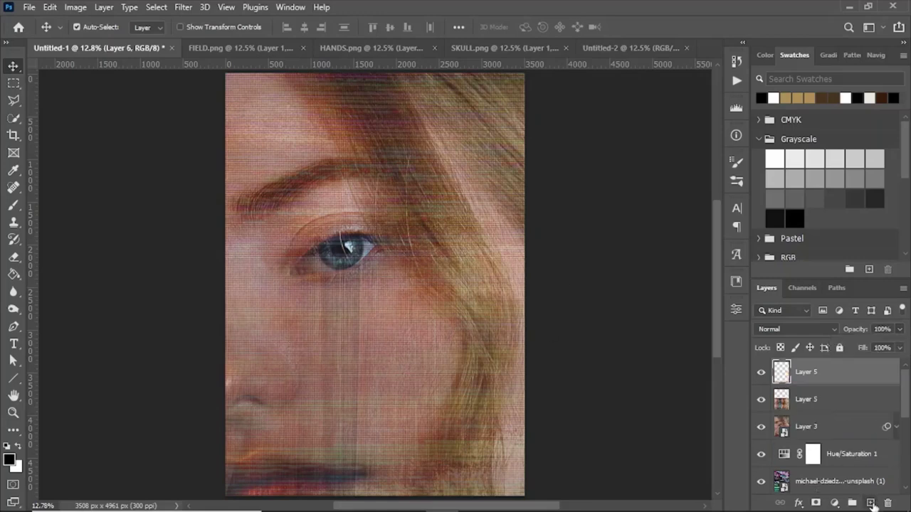
{"action": "left_click", "coordinate": [643, 46]}
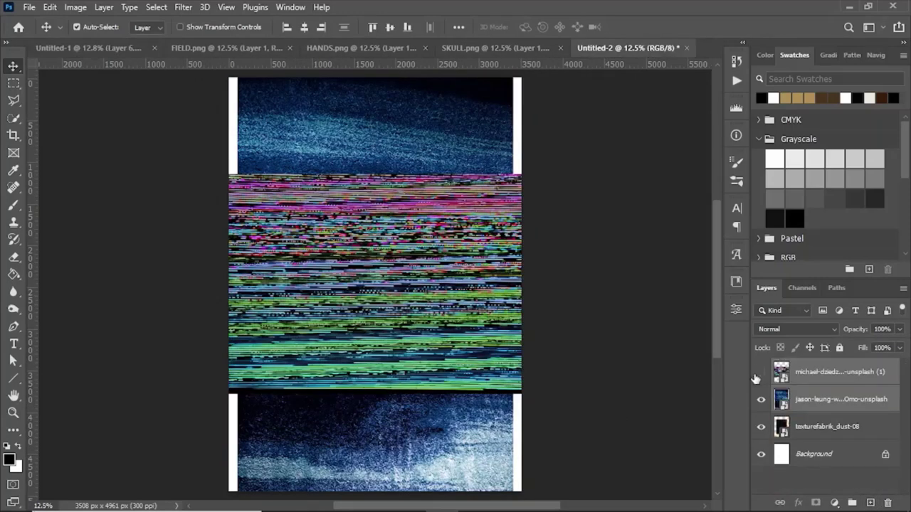
{"action": "left_click", "coordinate": [760, 372]}
{"action": "left_click", "coordinate": [762, 398]}
{"action": "left_click", "coordinate": [782, 429]}
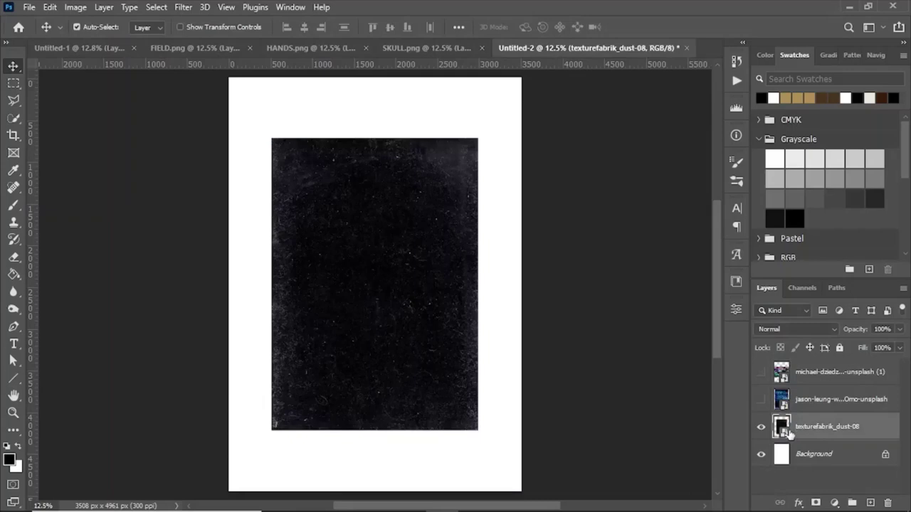
{"action": "left_click_drag", "start_coordinate": [783, 429], "coordinate": [342, 226]}
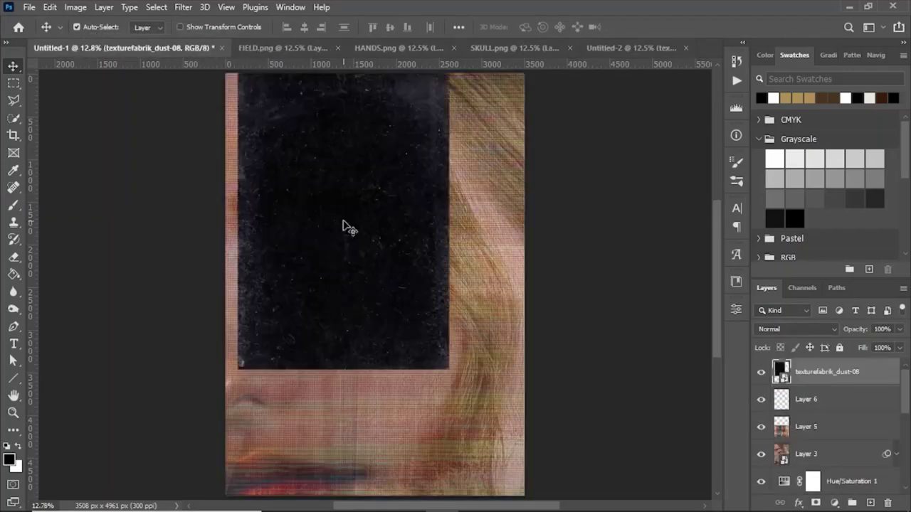
Centre the dust texture horizontally and vertically on the canvas and enlarge it to cover the whole portrait
{"action": "key", "text": "ctrl+a"}
{"action": "left_click", "coordinate": [304, 27]}
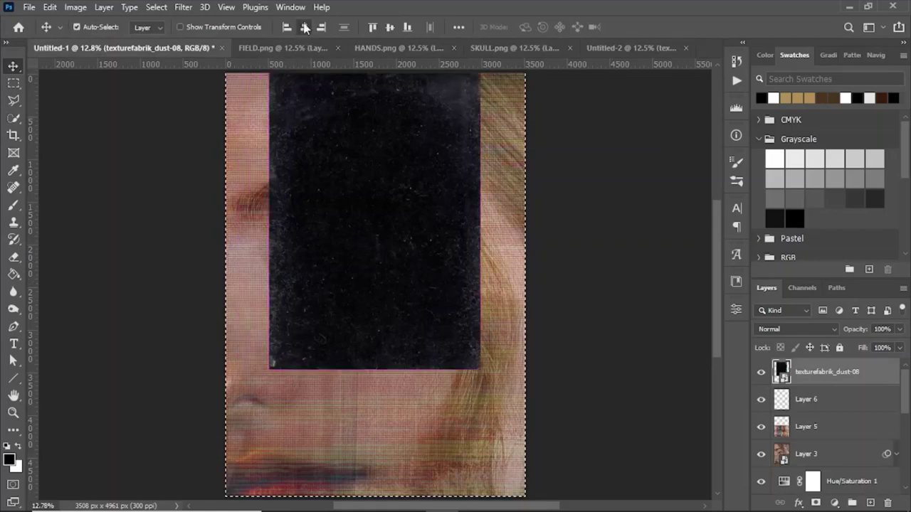
{"action": "left_click", "coordinate": [391, 29]}
{"action": "key", "text": "ctrl+d"}
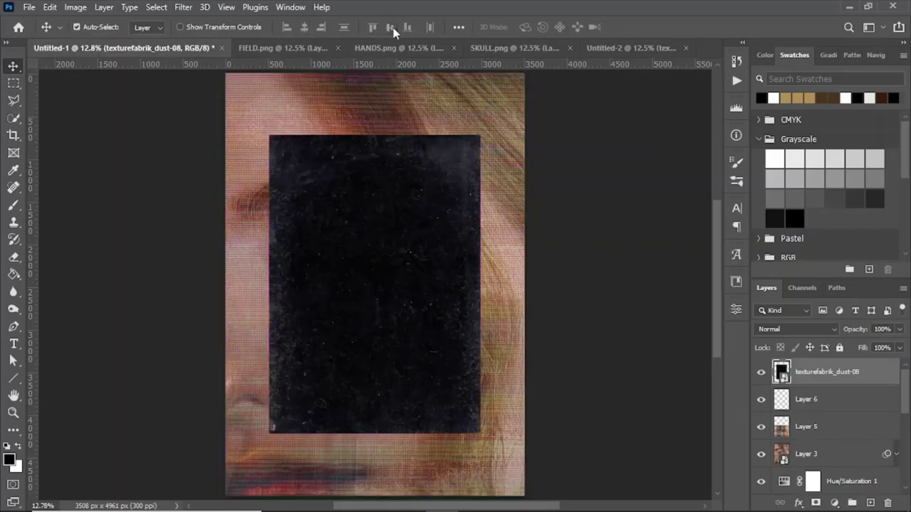
{"action": "key", "text": "ctrl+t"}
{"action": "left_click_drag", "start_coordinate": [268, 136], "coordinate": [194, 91]}
{"action": "key", "text": "Return"}
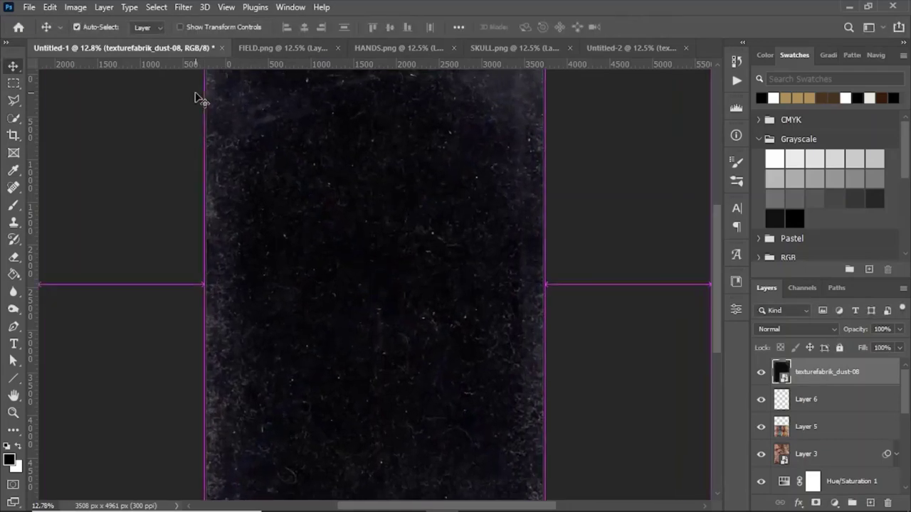
Examine the dust texture's specks and fibres up close and across the full canvas
{"action": "key", "text": "ctrl+plus"}
{"action": "key", "text": "ctrl+plus"}
{"action": "key", "text": "ctrl+plus"}
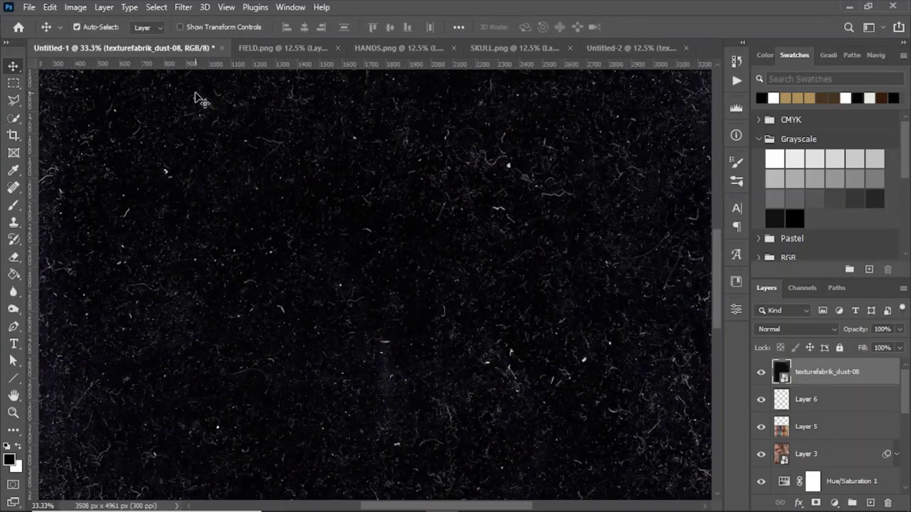
{"action": "left_click_drag", "start_coordinate": [717, 310], "coordinate": [715, 231]}
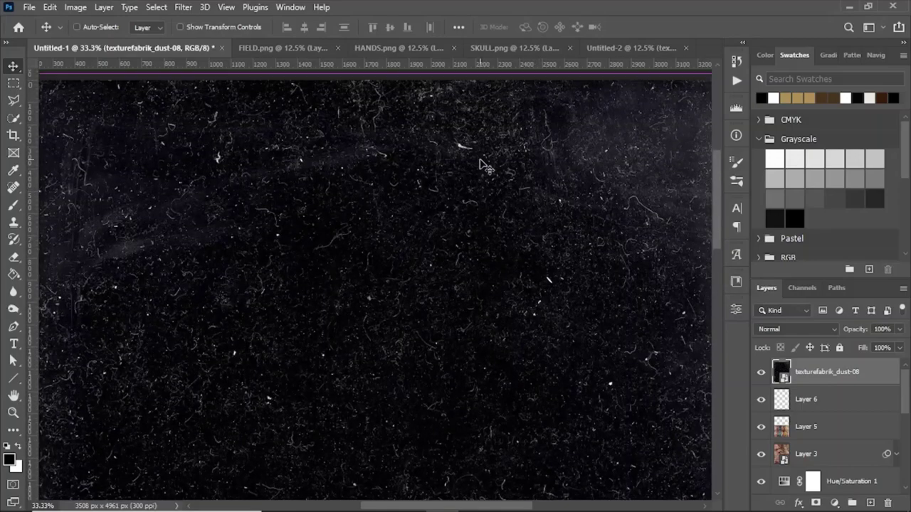
{"action": "key", "text": "ctrl+0"}
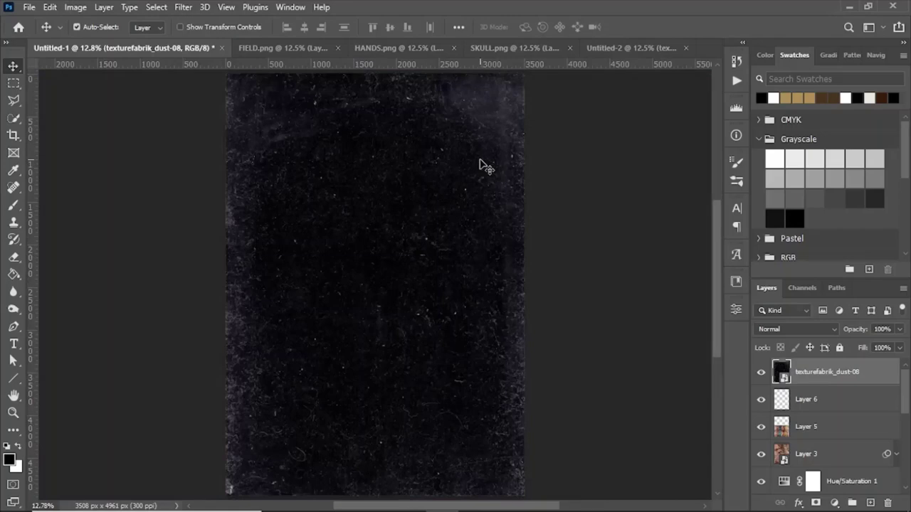
Set the dust texture layer's blend mode to Lighten and check the specks over the portrait
{"action": "left_click", "coordinate": [824, 331]}
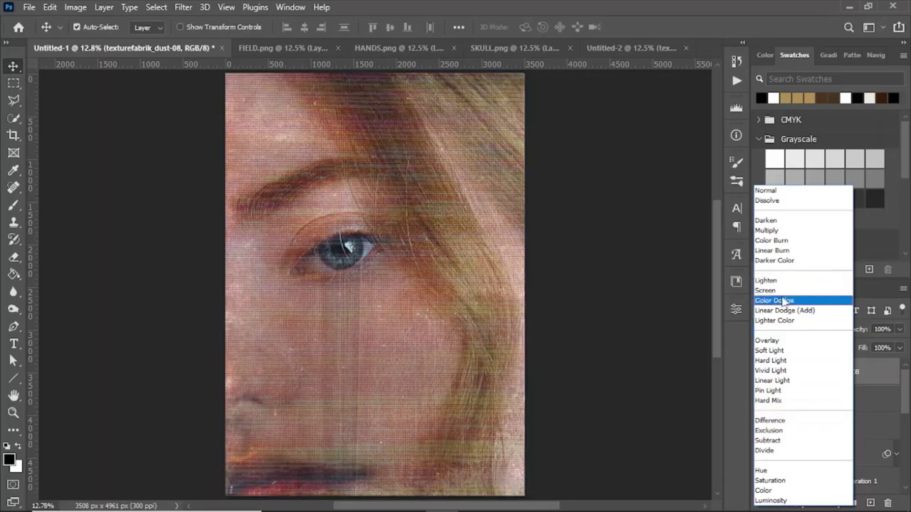
{"action": "left_click", "coordinate": [782, 281]}
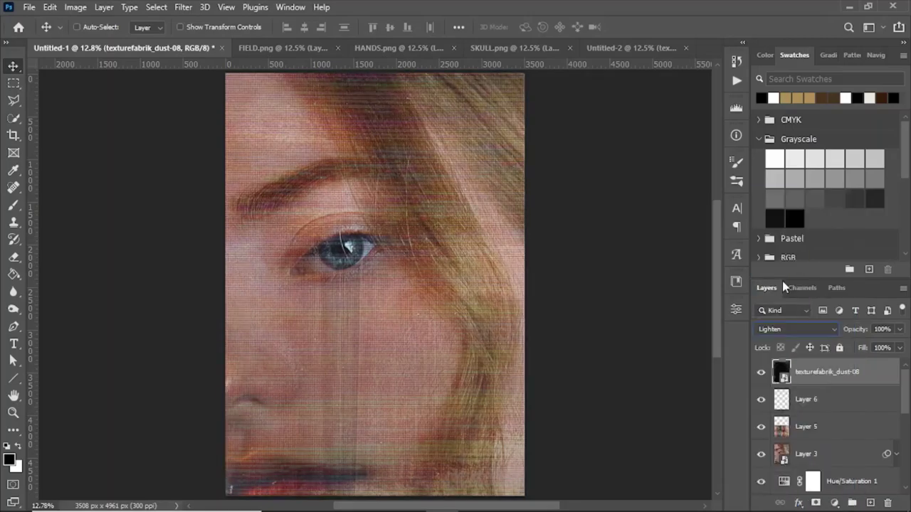
{"action": "key", "text": "ctrl+plus"}
{"action": "key", "text": "ctrl+plus"}
{"action": "key", "text": "ctrl+plus"}
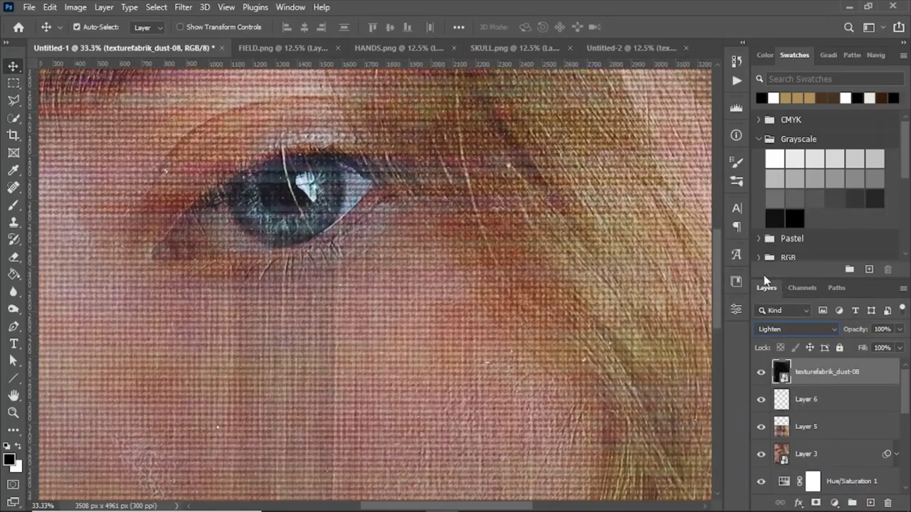
{"action": "left_click_drag", "start_coordinate": [719, 269], "coordinate": [717, 186]}
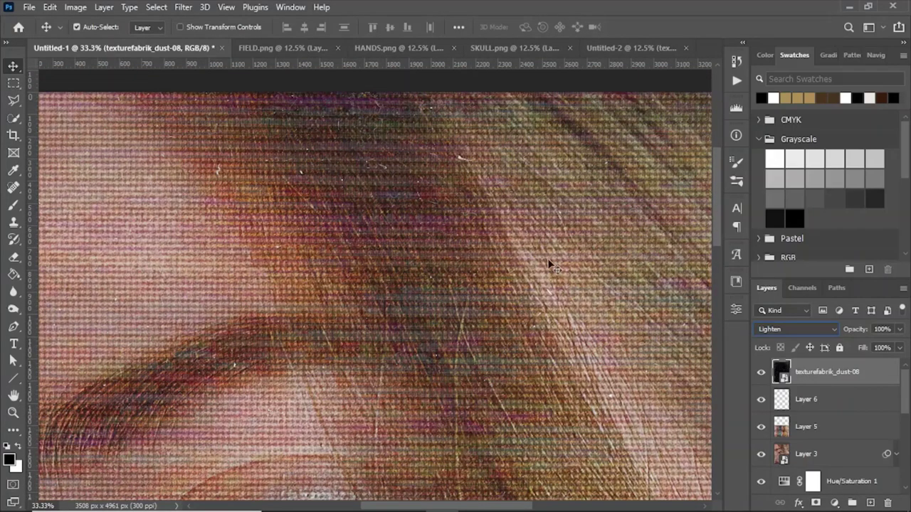
{"action": "key", "text": "ctrl+0"}
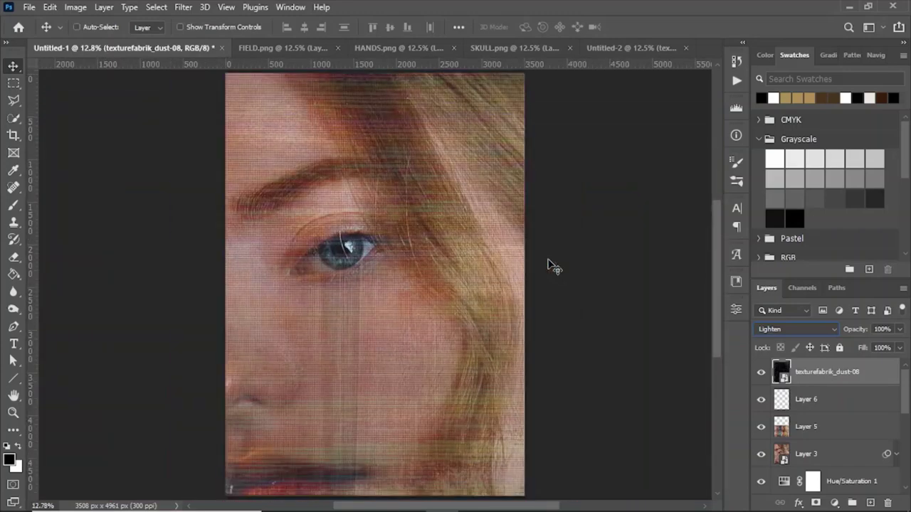
Apply Levels to the dust texture with input black at 49 and input white at 93
{"action": "key", "text": "ctrl"}
{"action": "key", "text": "ctrl+l"}
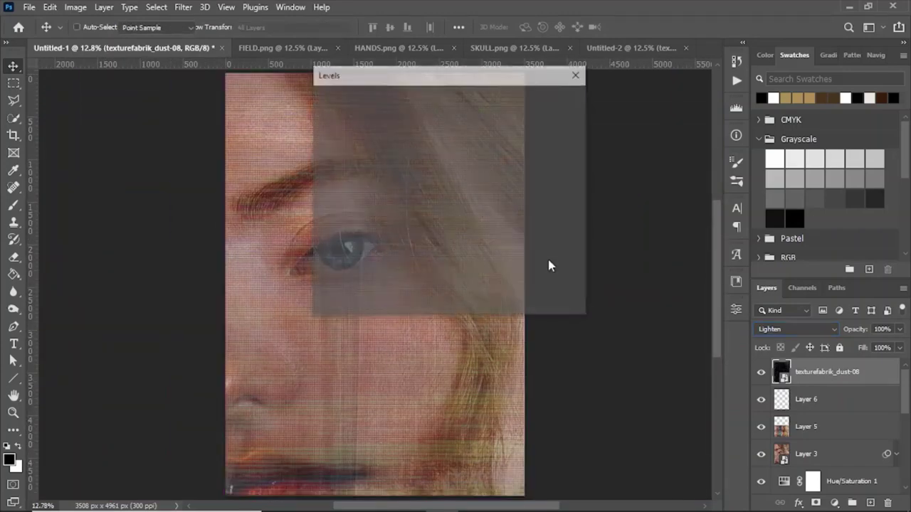
{"action": "left_click_drag", "start_coordinate": [443, 75], "coordinate": [635, 79]}
{"action": "left_click_drag", "start_coordinate": [687, 231], "coordinate": [590, 230]}
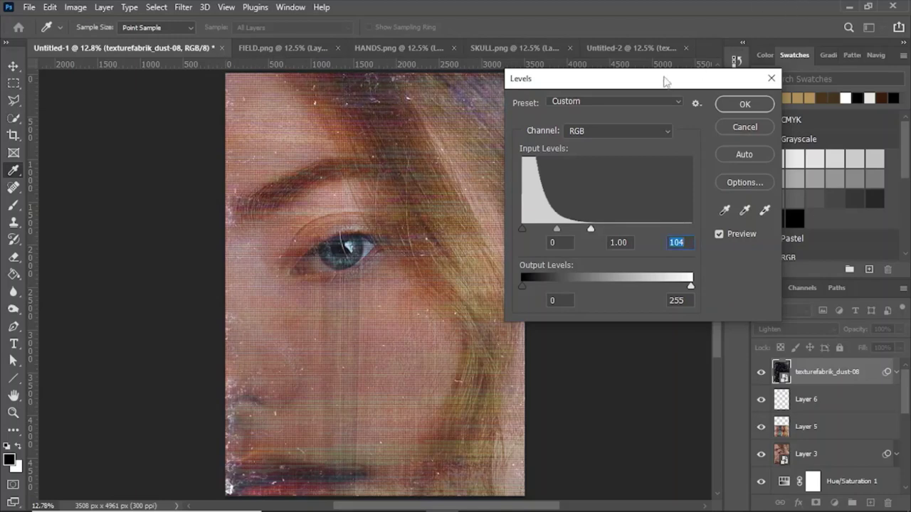
{"action": "left_click_drag", "start_coordinate": [671, 81], "coordinate": [752, 76]}
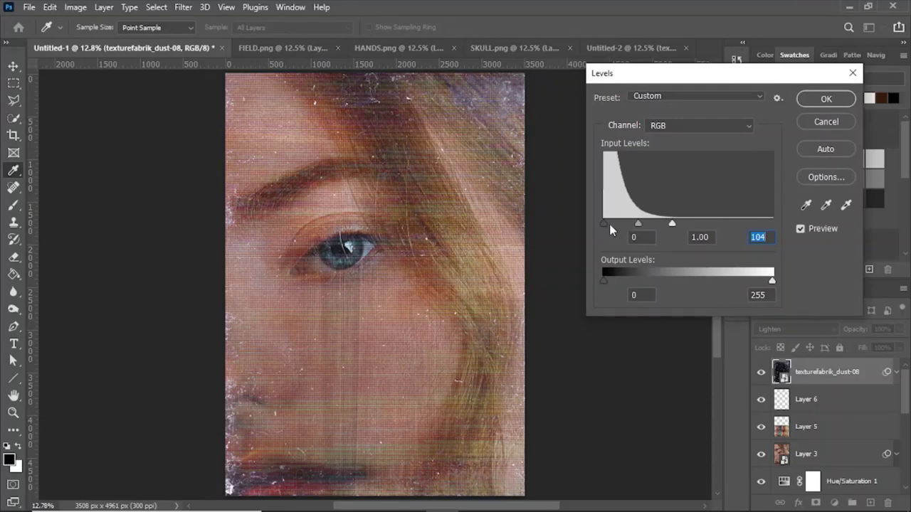
{"action": "left_click_drag", "start_coordinate": [604, 224], "coordinate": [658, 223]}
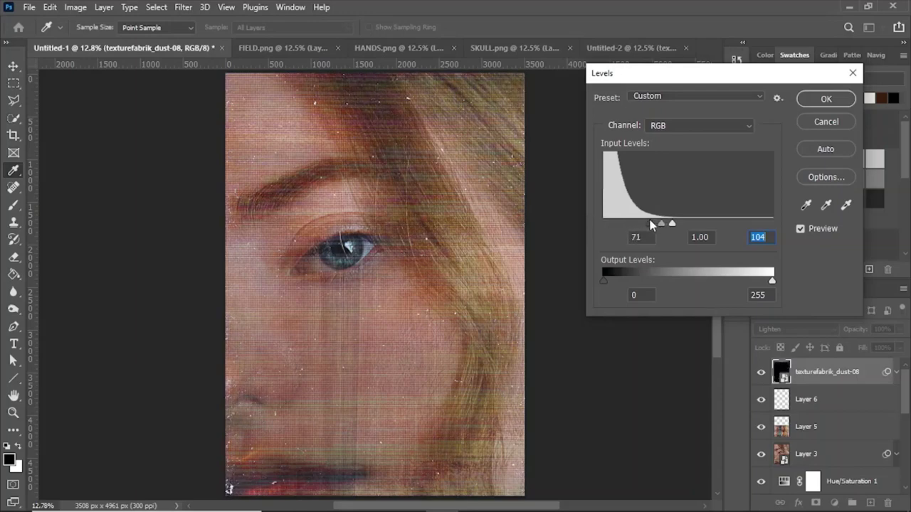
{"action": "left_click_drag", "start_coordinate": [643, 219], "coordinate": [664, 226]}
{"action": "left_click", "coordinate": [641, 236]}
{"action": "left_click", "coordinate": [827, 100]}
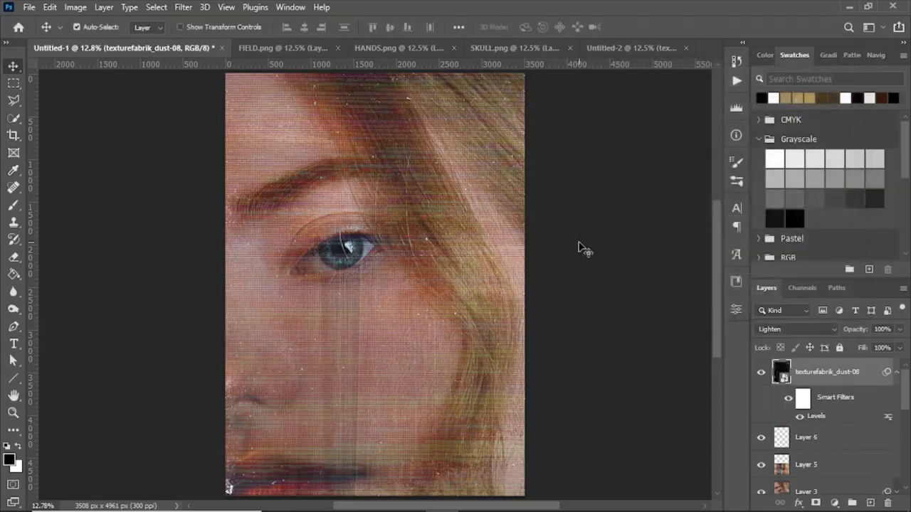
Reduce the opacity of the dust texture layer to 72%
{"action": "key", "text": "ctrl+plus"}
{"action": "key", "text": "ctrl+plus"}
{"action": "key", "text": "ctrl+minus"}
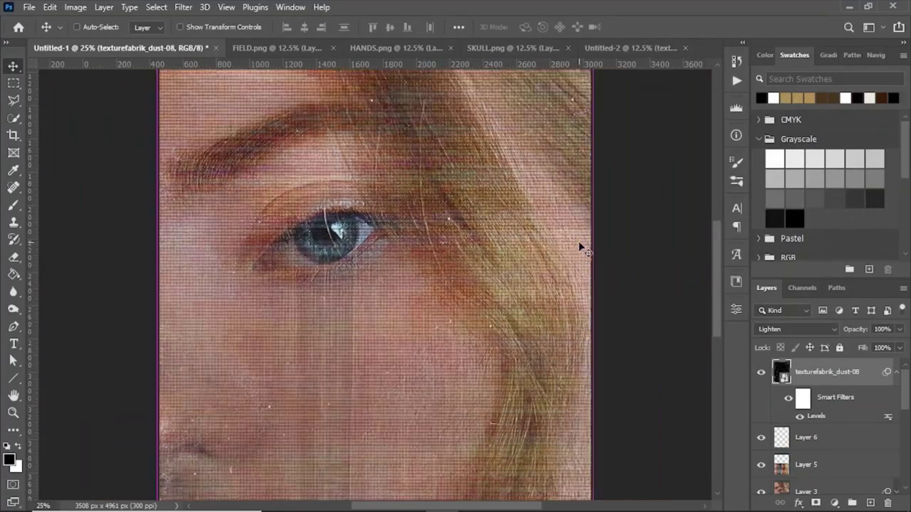
{"action": "key", "text": "ctrl+minus"}
{"action": "left_click", "coordinate": [900, 329]}
{"action": "mouse_move", "coordinate": [899, 344]}
{"action": "left_mouse_down"}
{"action": "mouse_move", "coordinate": [866, 347]}
{"action": "mouse_move", "coordinate": [883, 347]}
{"action": "left_mouse_up"}
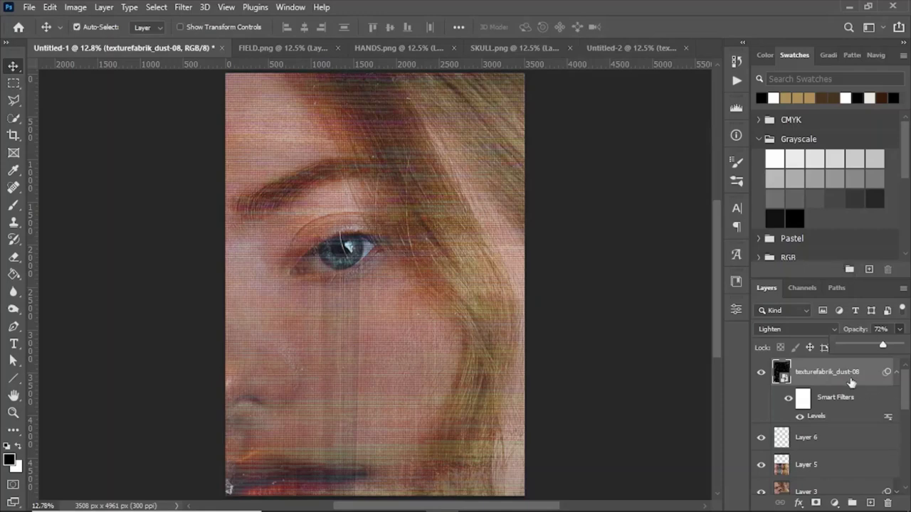
Duplicate the dust texture layer, invert the copy and set its blend mode to Darken
{"action": "key", "text": "ctrl+j"}
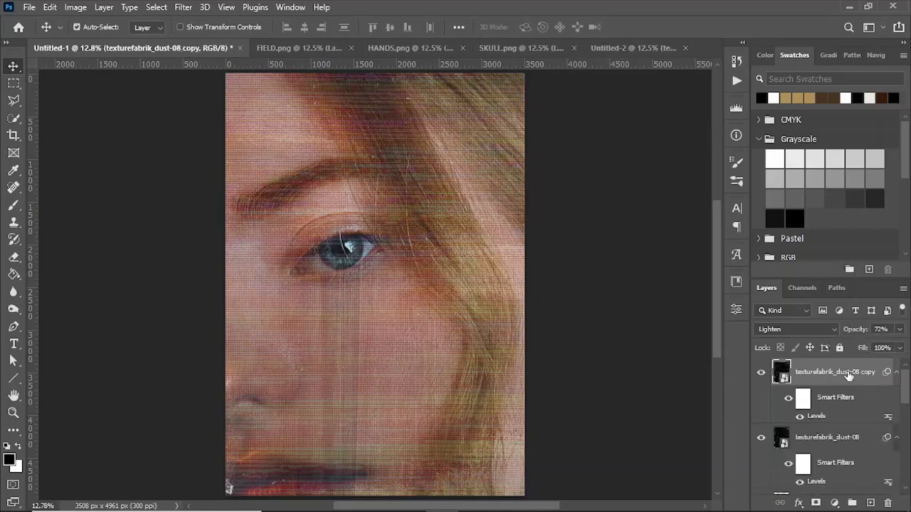
{"action": "key", "text": "ctrl+i"}
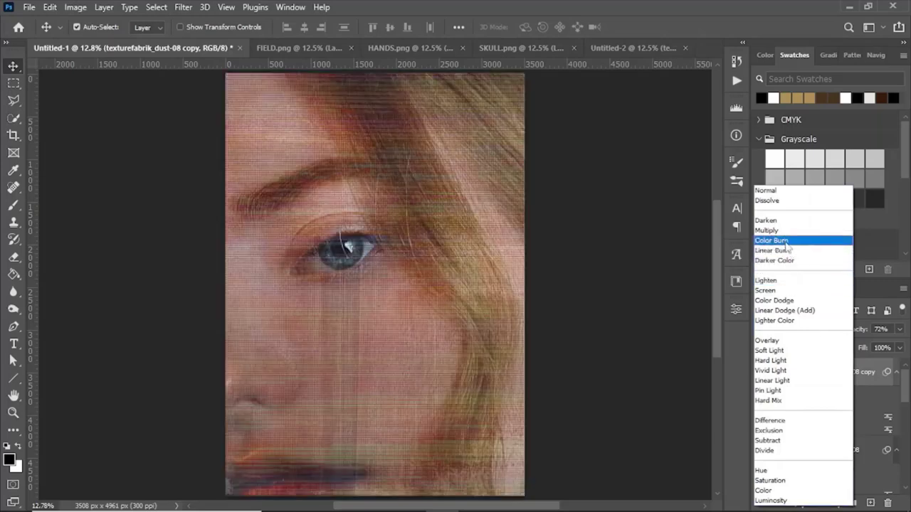
{"action": "left_click", "coordinate": [785, 220]}
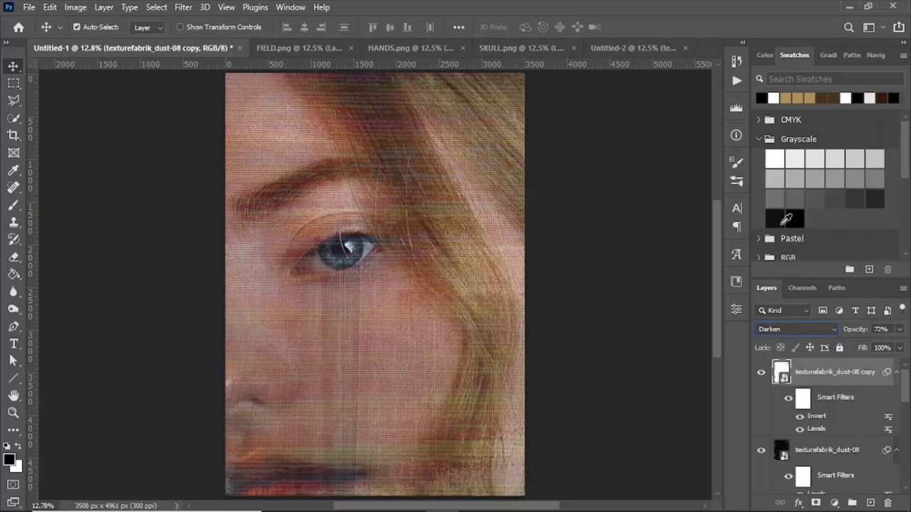
Try reworking the Levels of the inverted dust copy with input black at 140 and brighter midtones, and delete that copy
{"action": "double_click", "coordinate": [818, 429]}
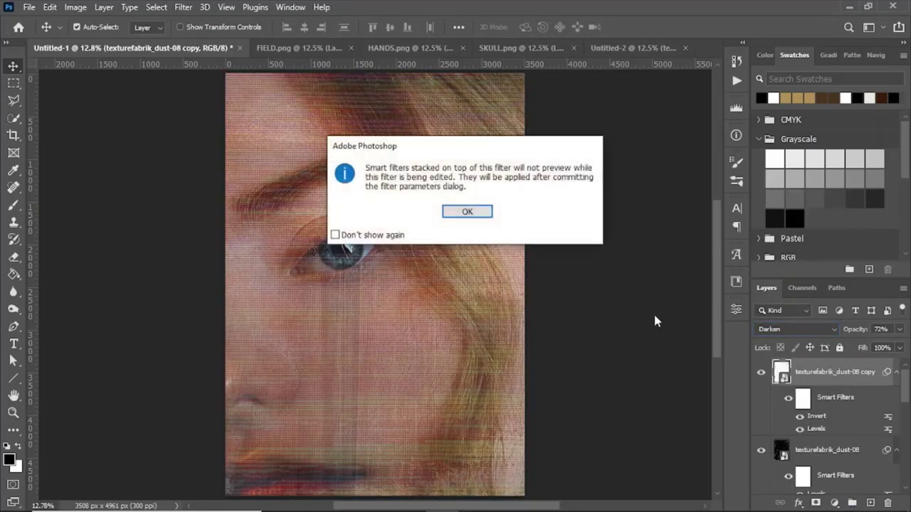
{"action": "left_click", "coordinate": [467, 213]}
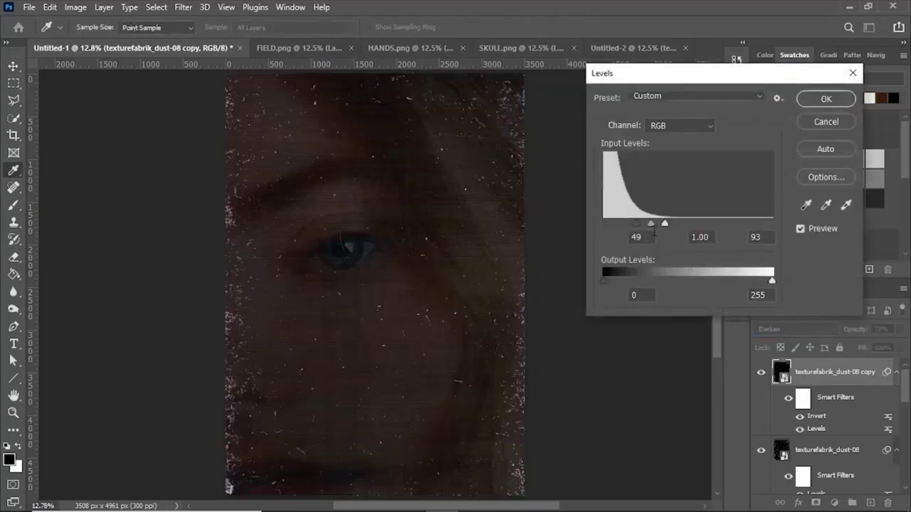
{"action": "left_click_drag", "start_coordinate": [636, 224], "coordinate": [584, 219]}
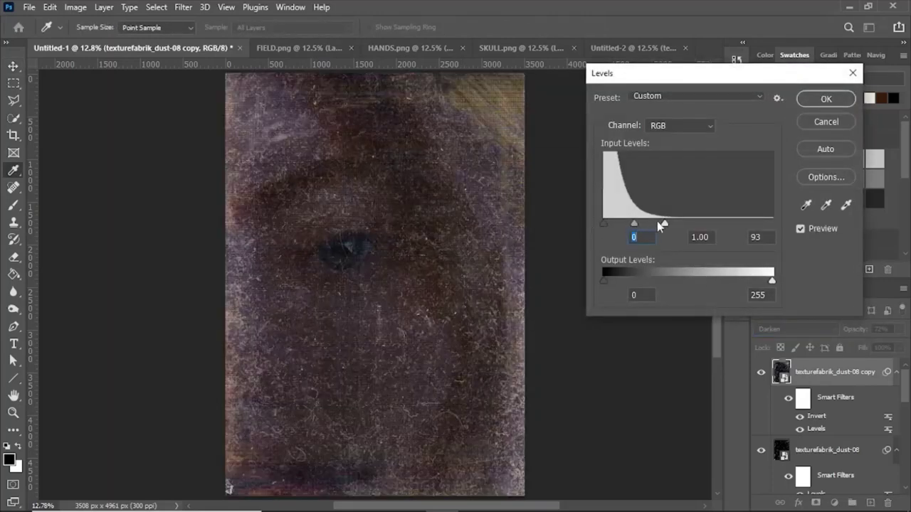
{"action": "left_click_drag", "start_coordinate": [669, 224], "coordinate": [775, 223]}
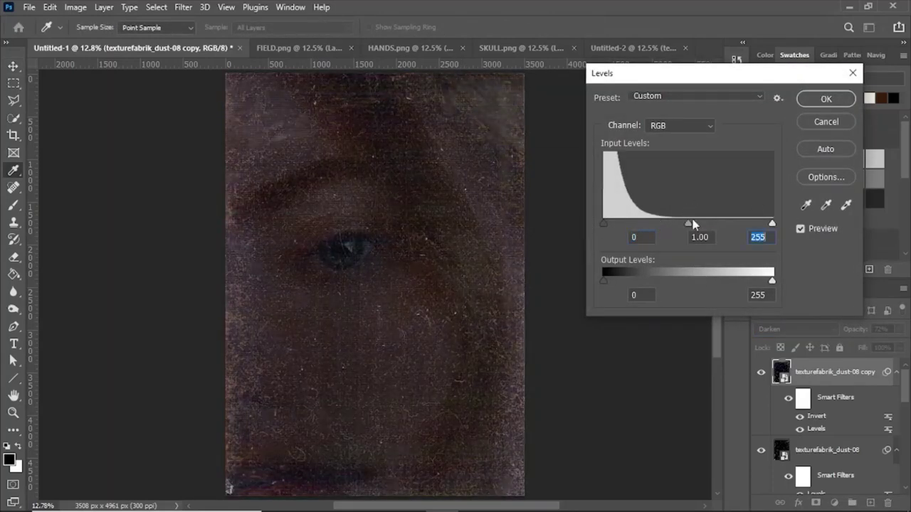
{"action": "left_click_drag", "start_coordinate": [690, 226], "coordinate": [737, 224]}
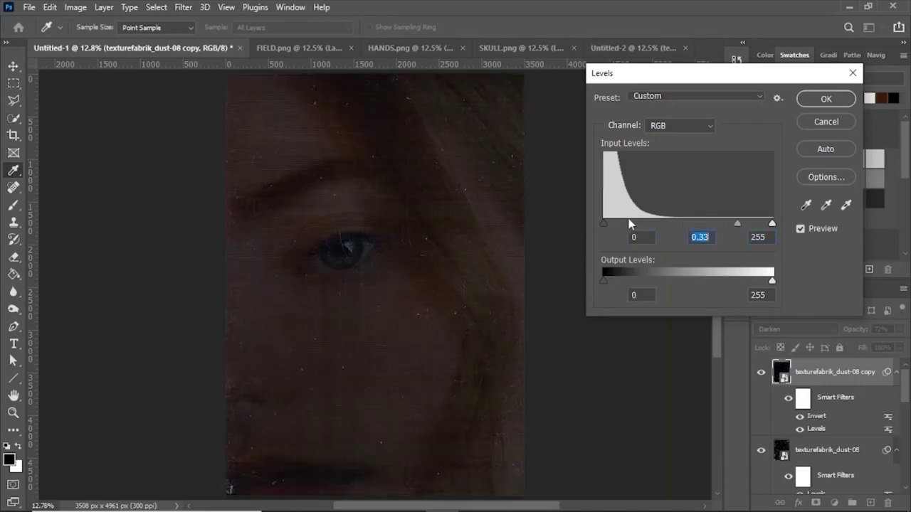
{"action": "left_click_drag", "start_coordinate": [603, 223], "coordinate": [767, 226]}
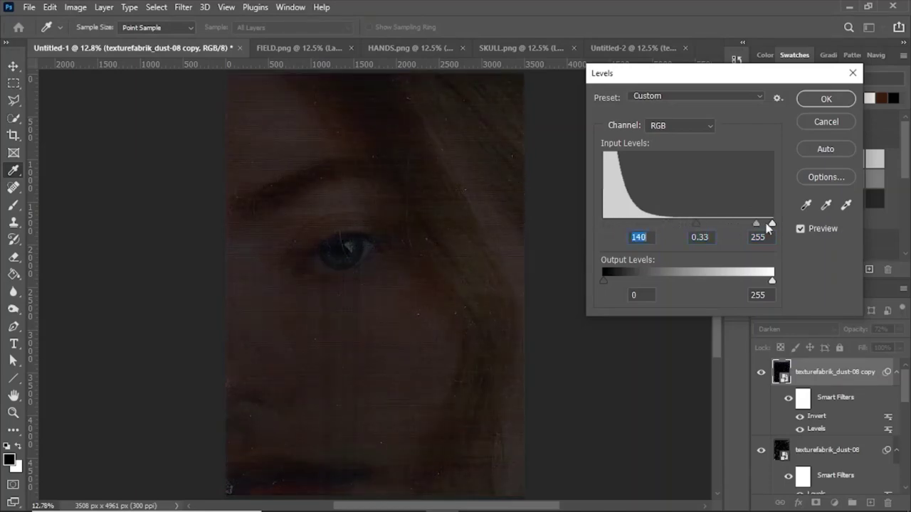
{"action": "left_click_drag", "start_coordinate": [708, 225], "coordinate": [706, 224]}
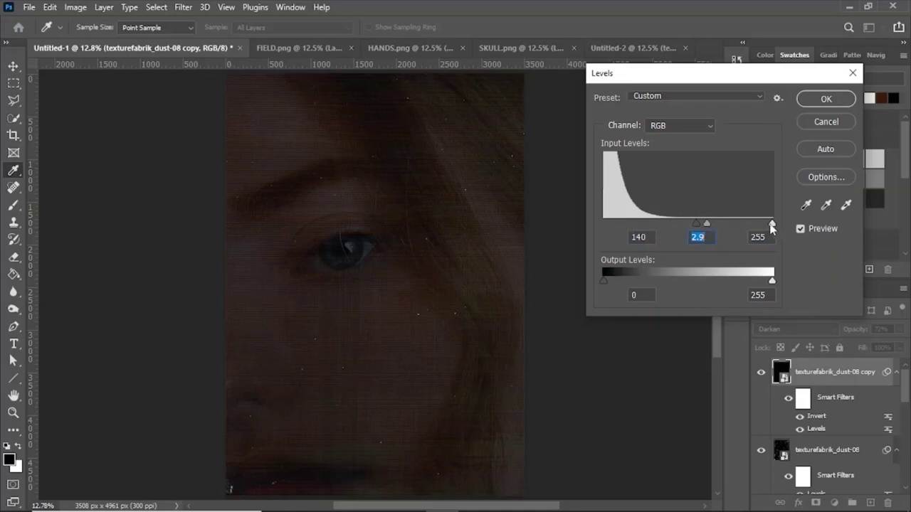
{"action": "left_click_drag", "start_coordinate": [772, 226], "coordinate": [716, 222]}
{"action": "left_click", "coordinate": [827, 98]}
{"action": "key", "text": "v"}
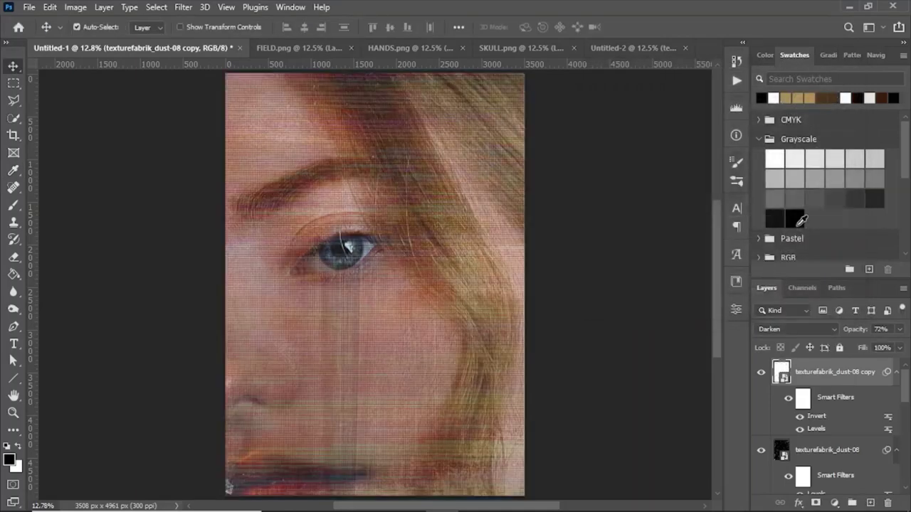
{"action": "key", "text": "Delete"}
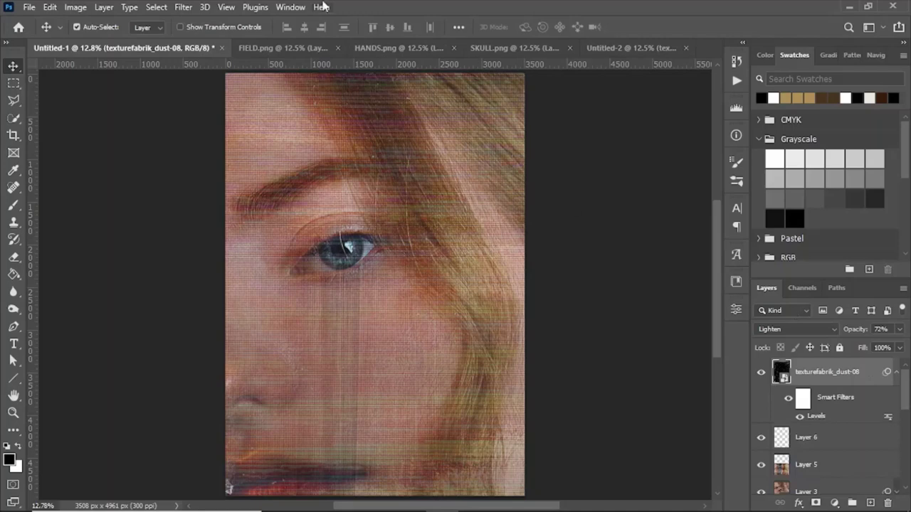
Bring texturefabrik_dust-08 from Untitled-2 into the portrait again and centre it horizontally and vertically on the canvas
{"action": "left_click", "coordinate": [638, 47]}
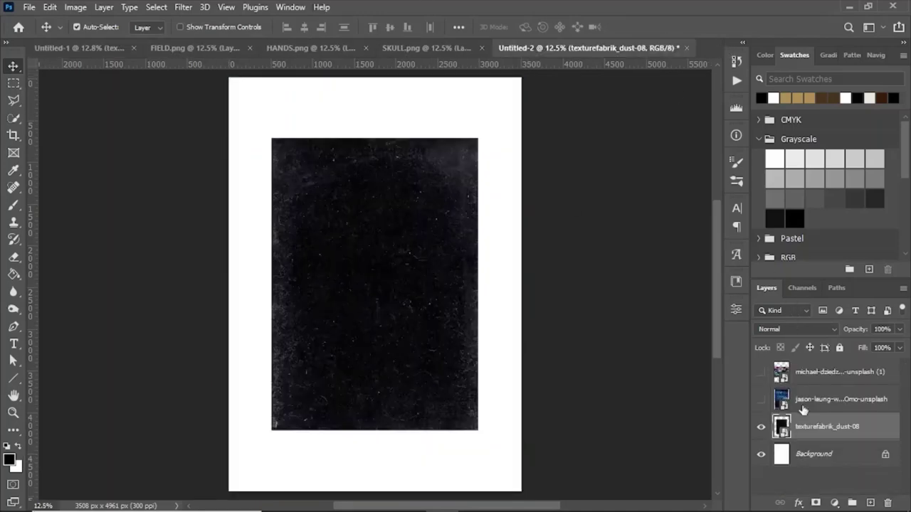
{"action": "left_click_drag", "start_coordinate": [782, 428], "coordinate": [427, 246]}
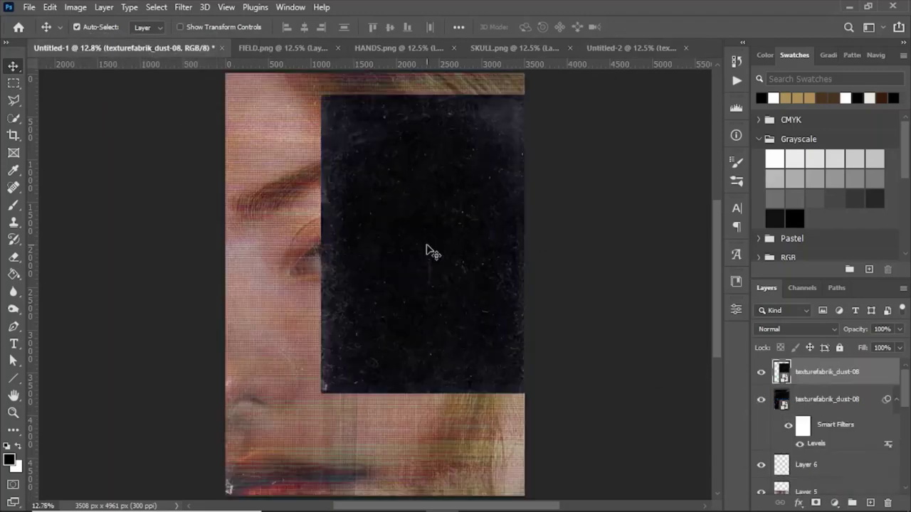
{"action": "key", "text": "ctrl+a"}
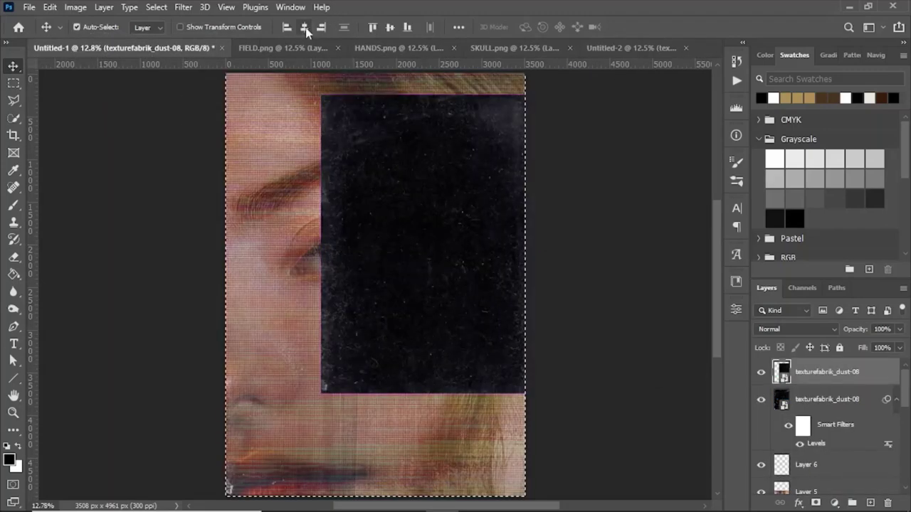
{"action": "left_click", "coordinate": [304, 27]}
{"action": "left_click", "coordinate": [390, 29]}
{"action": "key", "text": "ctrl+d"}
Enlarge the new dust texture to cover the whole canvas and rotate it upside down
{"action": "key", "text": "ctrl+t"}
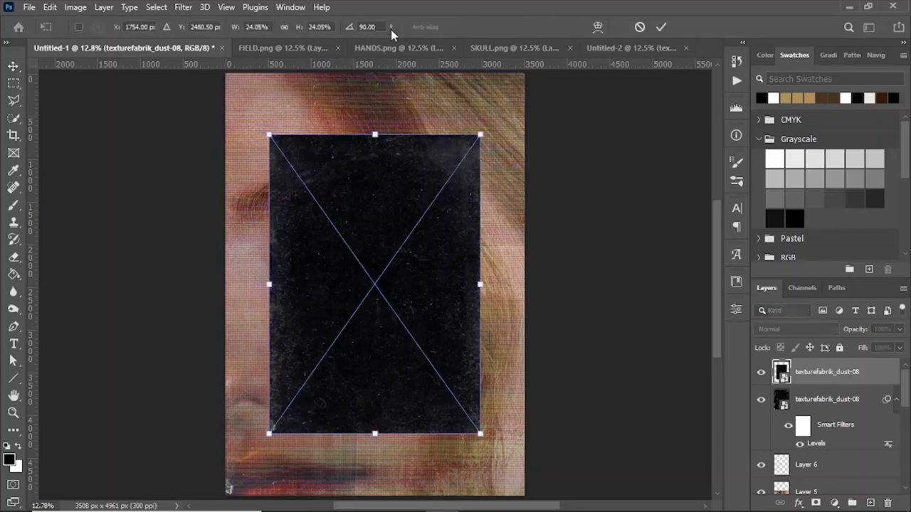
{"action": "left_click_drag", "start_coordinate": [269, 134], "coordinate": [225, 72]}
{"action": "key", "text": "ctrl+minus"}
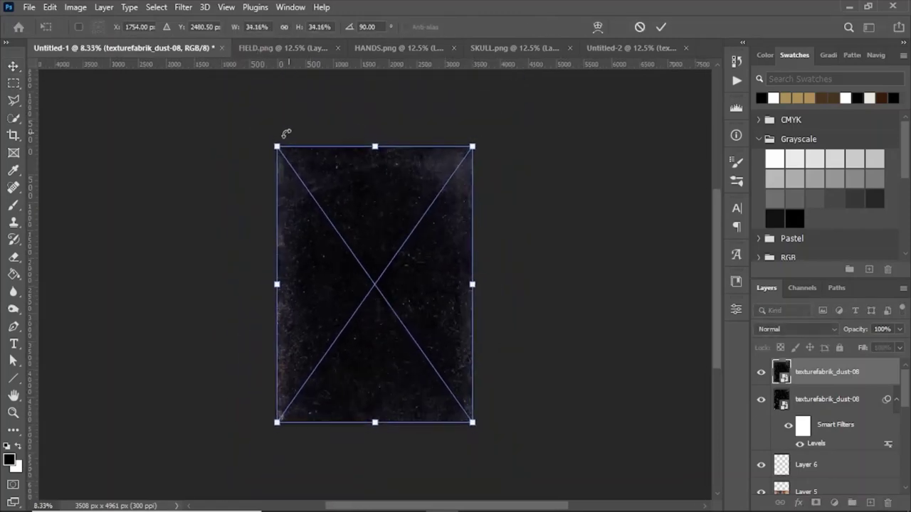
{"action": "left_click_drag", "start_coordinate": [268, 137], "coordinate": [430, 374]}
{"action": "key", "text": "Return"}
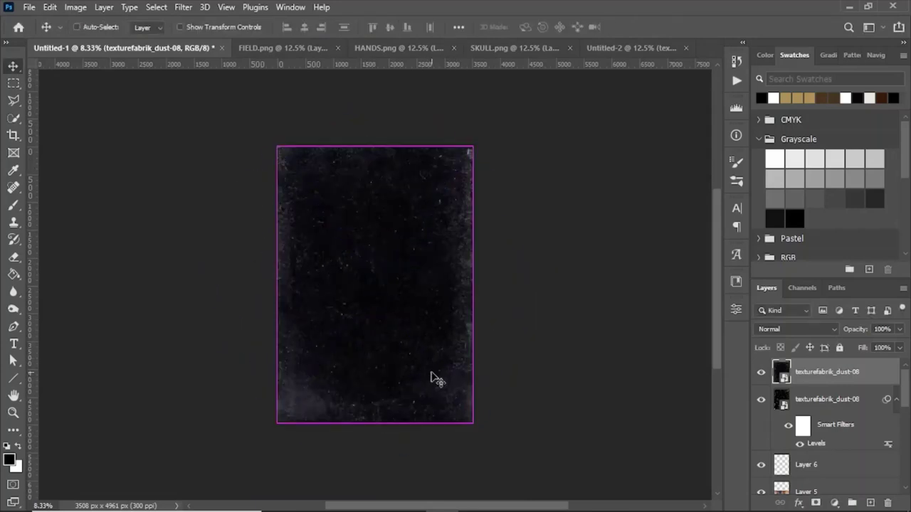
Set the new dust texture layer's blend mode to Darken and invert its colours
{"action": "key", "text": "ctrl+minus"}
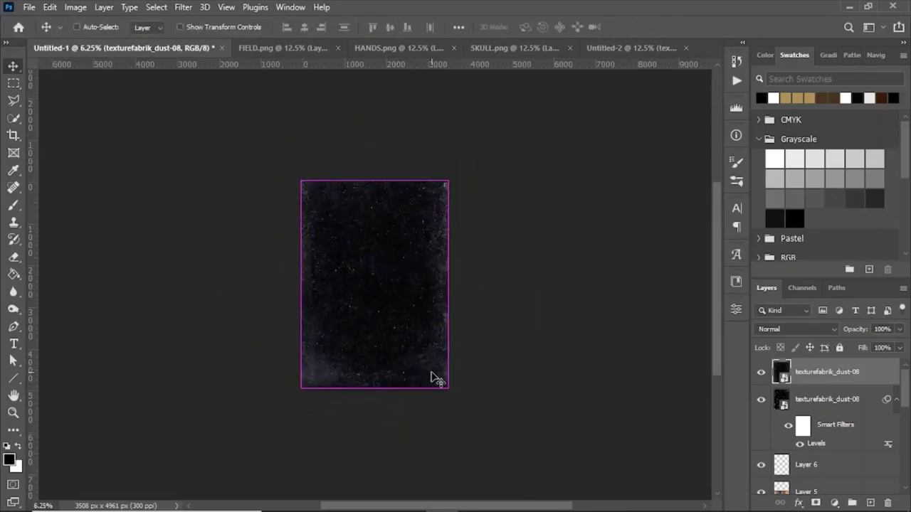
{"action": "key", "text": "ctrl+0"}
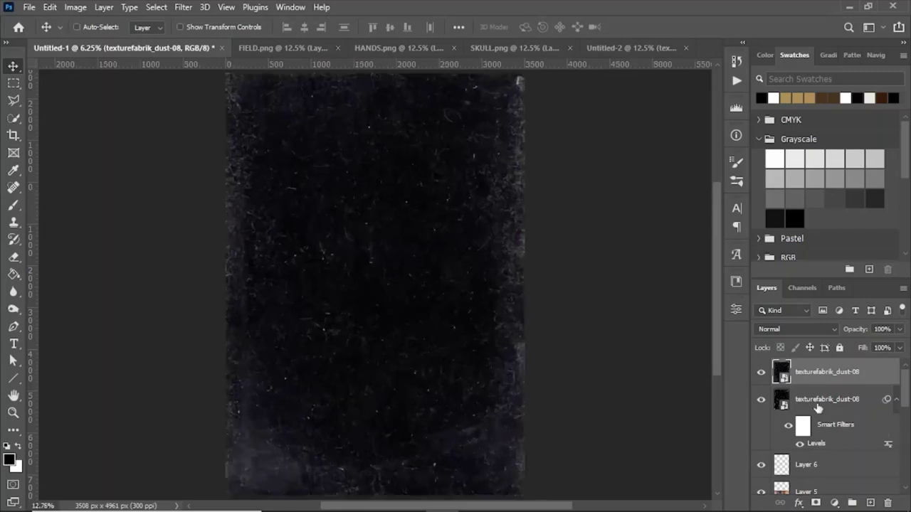
{"action": "left_click", "coordinate": [793, 333]}
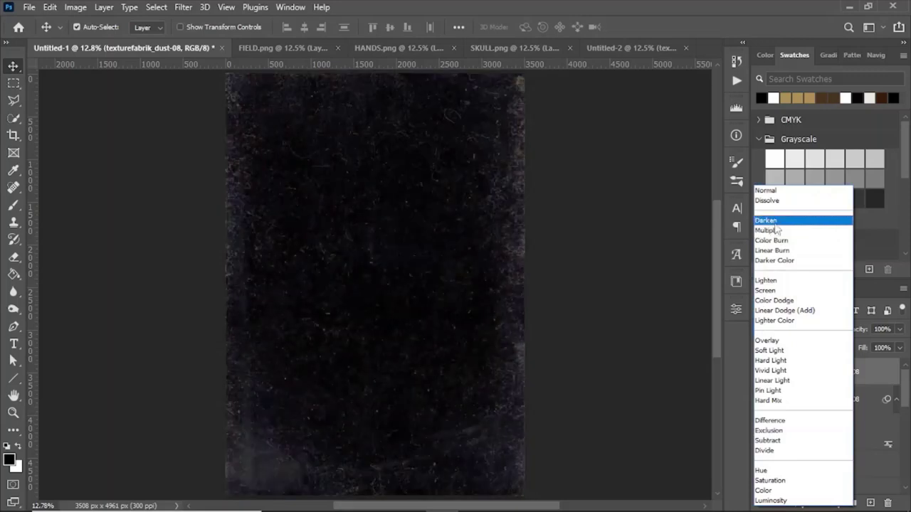
{"action": "left_click", "coordinate": [775, 220]}
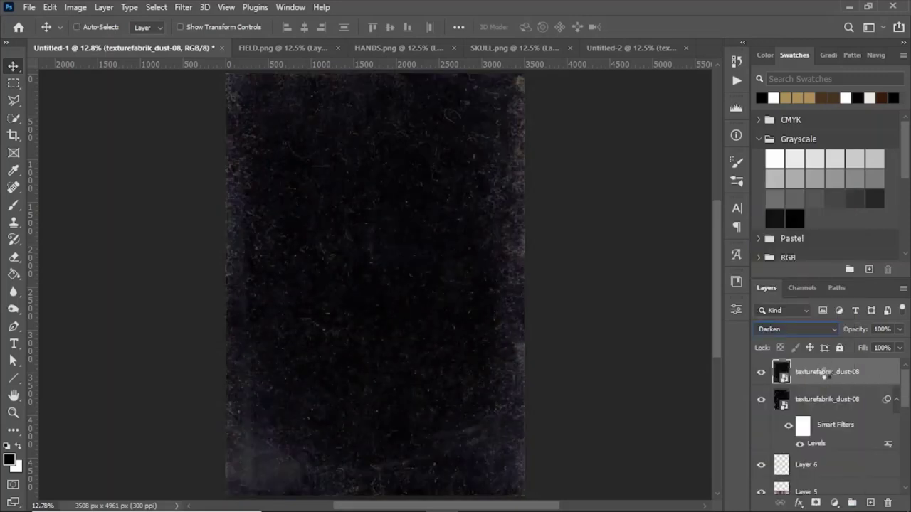
{"action": "key", "text": "ctrl+i"}
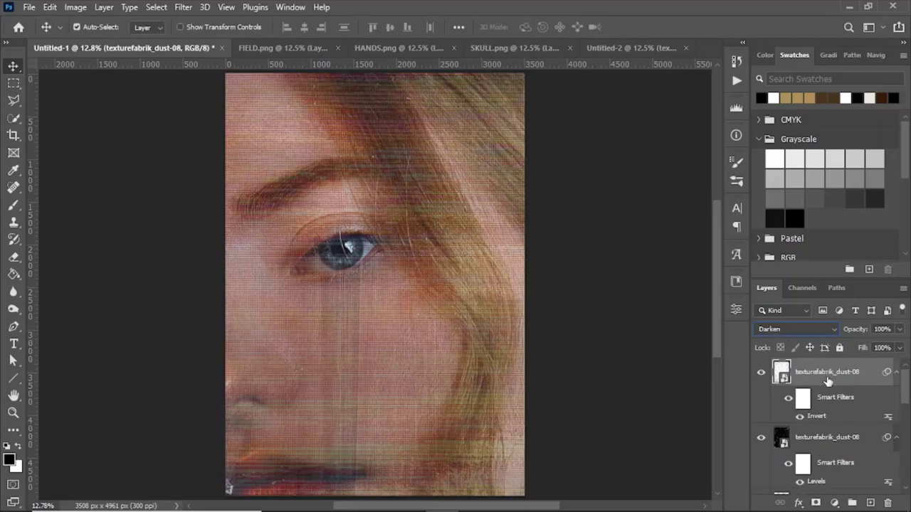
Apply Levels to the inverted dust layer with input black at 147 and adjusted midtones, and lower its opacity to about 79%
{"action": "key", "text": "ctrl+l"}
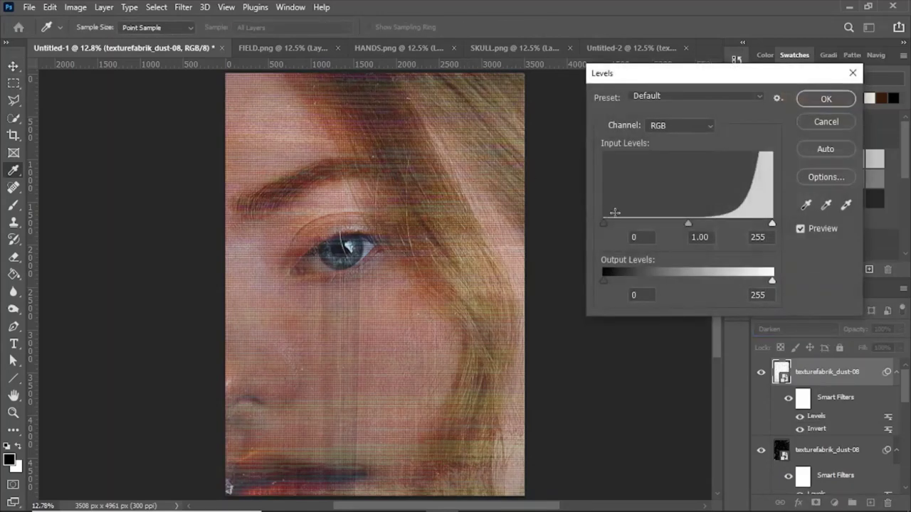
{"action": "left_click_drag", "start_coordinate": [601, 224], "coordinate": [701, 224]}
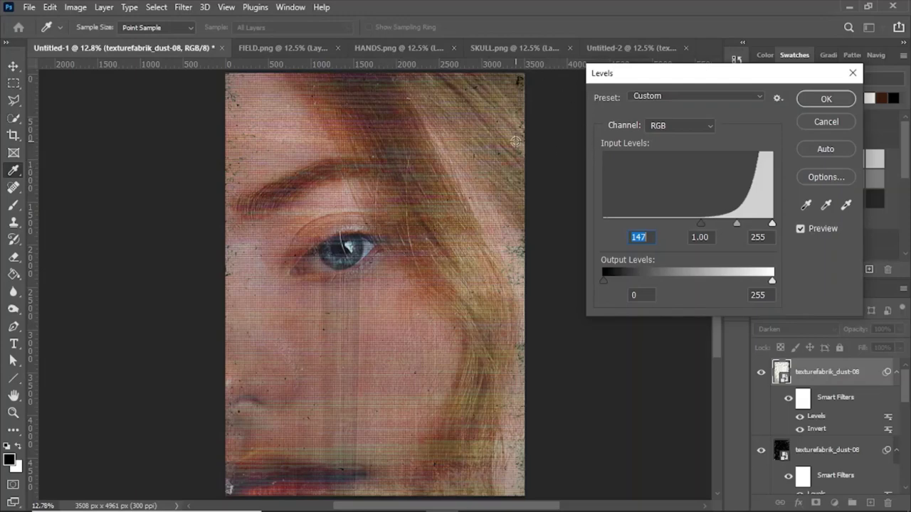
{"action": "mouse_move", "coordinate": [738, 224]}
{"action": "left_mouse_down"}
{"action": "mouse_move", "coordinate": [766, 223]}
{"action": "mouse_move", "coordinate": [745, 225]}
{"action": "left_mouse_up"}
{"action": "left_click", "coordinate": [824, 99]}
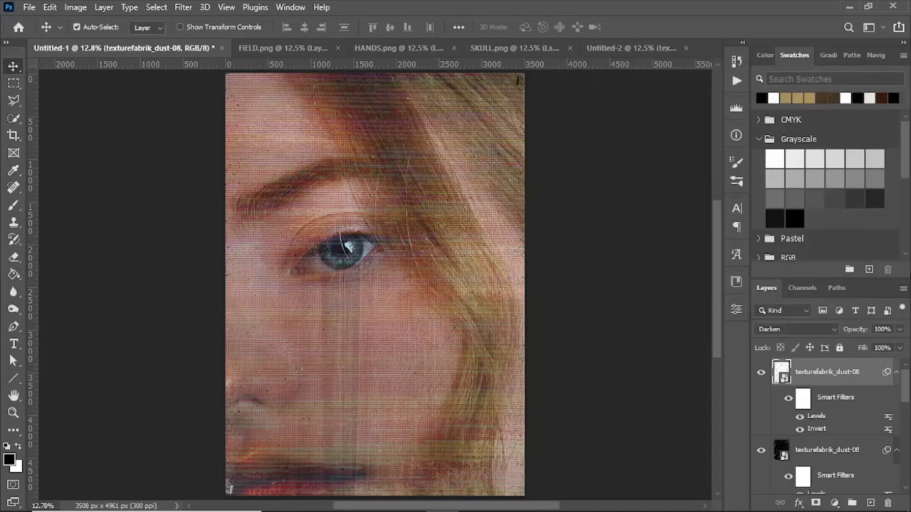
{"action": "left_click", "coordinate": [899, 329]}
{"action": "mouse_move", "coordinate": [883, 347]}
{"action": "left_mouse_down"}
{"action": "mouse_move", "coordinate": [874, 347]}
{"action": "mouse_move", "coordinate": [884, 347]}
{"action": "left_mouse_up"}
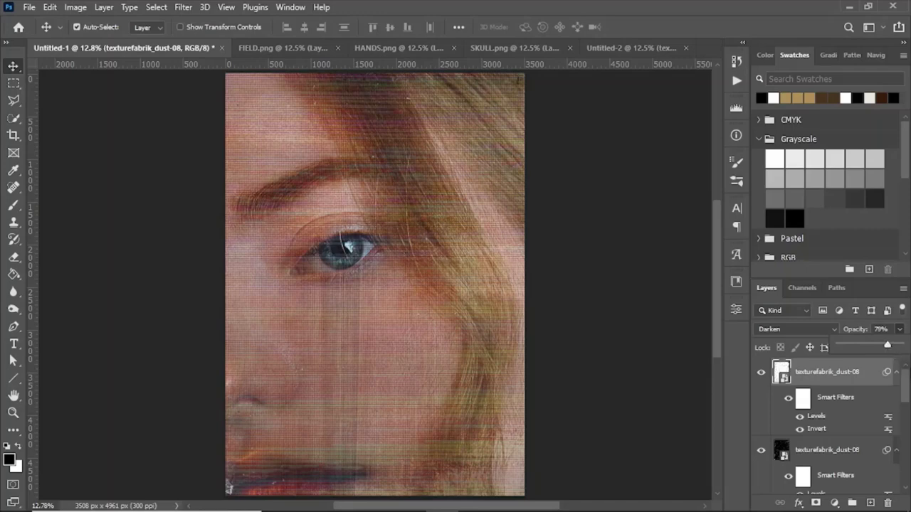
Stamp all visible layers onto a new top layer and convert it to a smart object
{"action": "left_click", "coordinate": [870, 503]}
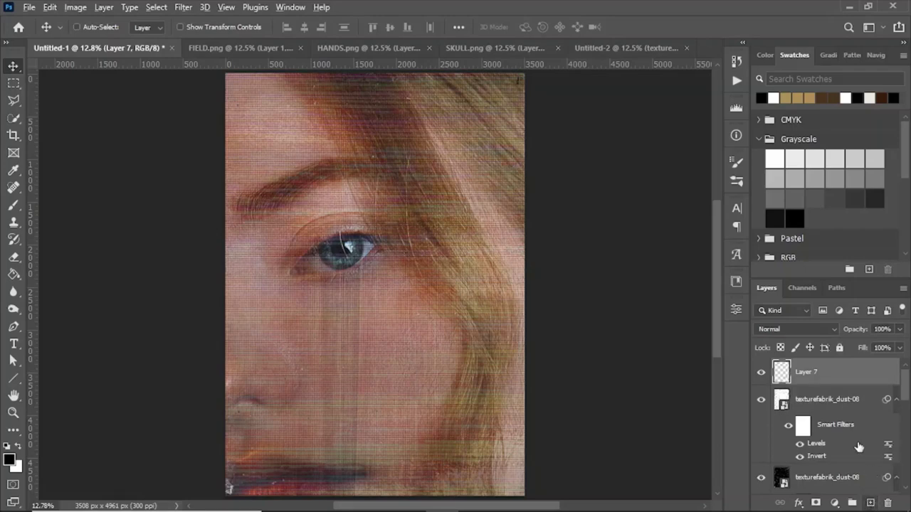
{"action": "key", "text": "ctrl+shift+alt+e"}
{"action": "right_click", "coordinate": [849, 374]}
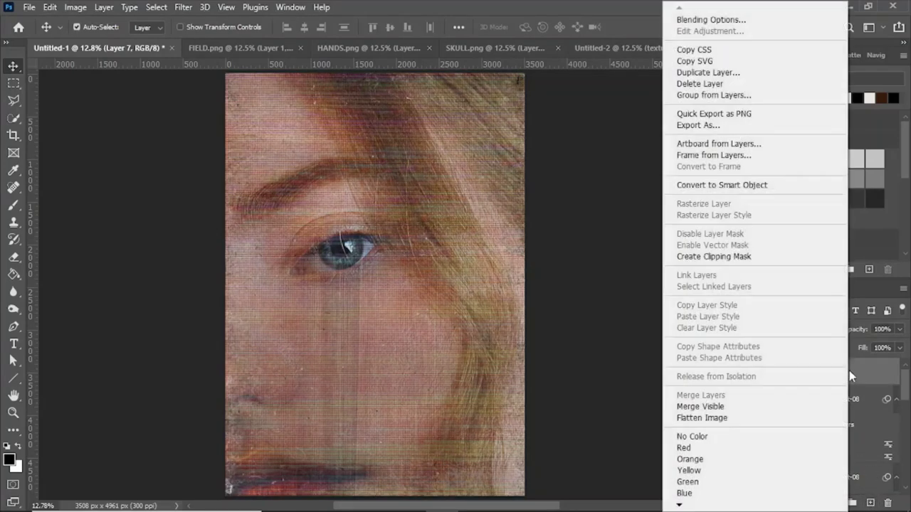
{"action": "left_click", "coordinate": [729, 183]}
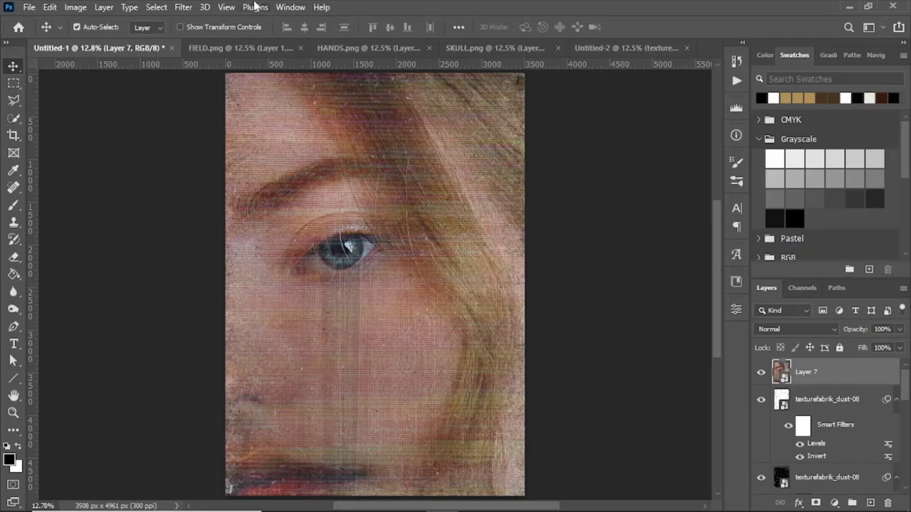
Start a custom Lens Correction on the merged smart object with Remove Distortion at -2
{"action": "left_click", "coordinate": [181, 9]}
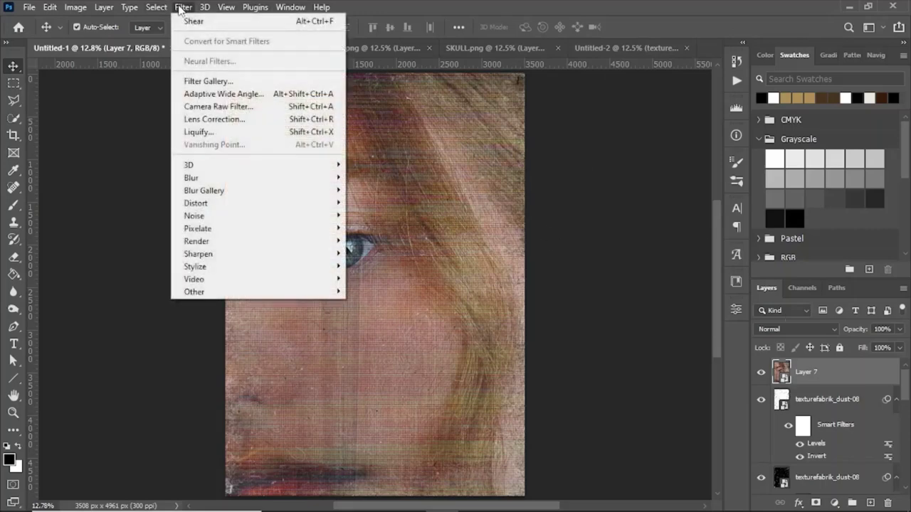
{"action": "left_click", "coordinate": [223, 120]}
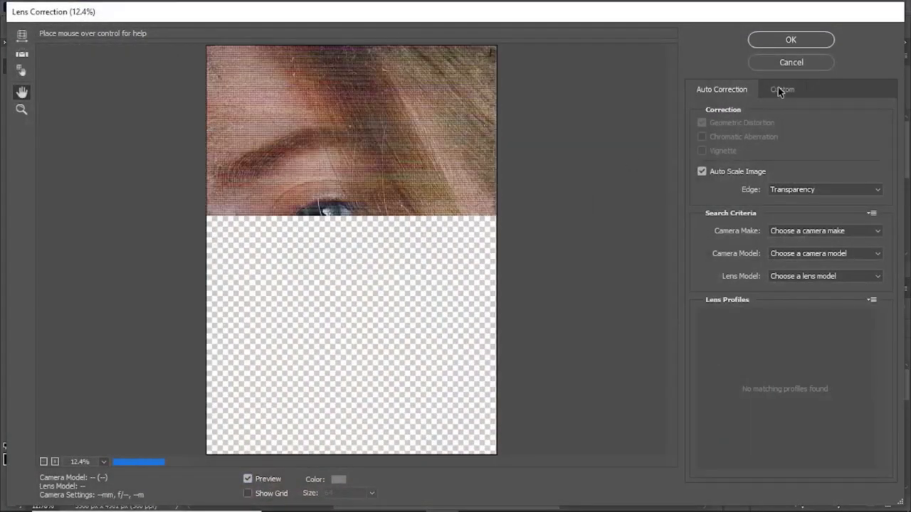
{"action": "left_click", "coordinate": [779, 90]}
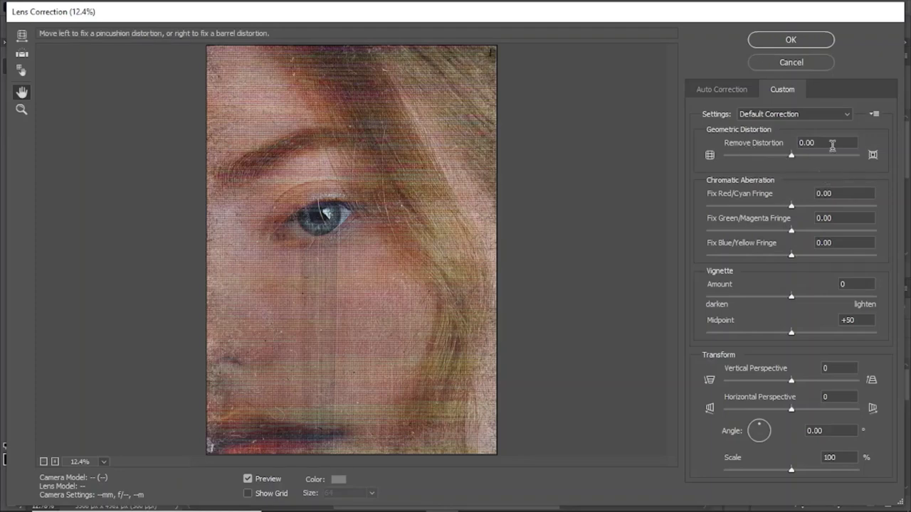
{"action": "left_click", "coordinate": [752, 142]}
{"action": "type", "text": "-2"}
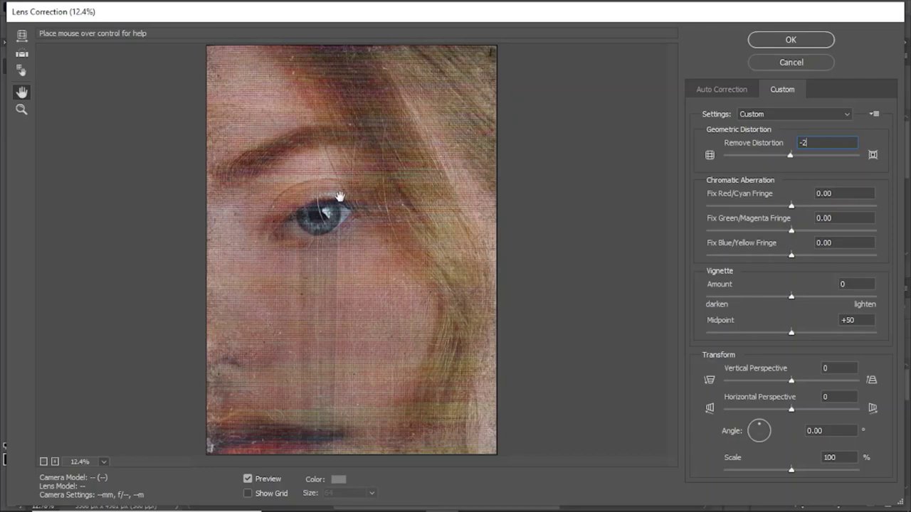
Try Remove Distortion at -71, +44 and +97, and return it to -2
{"action": "left_click", "coordinate": [790, 157]}
{"action": "left_click", "coordinate": [744, 158]}
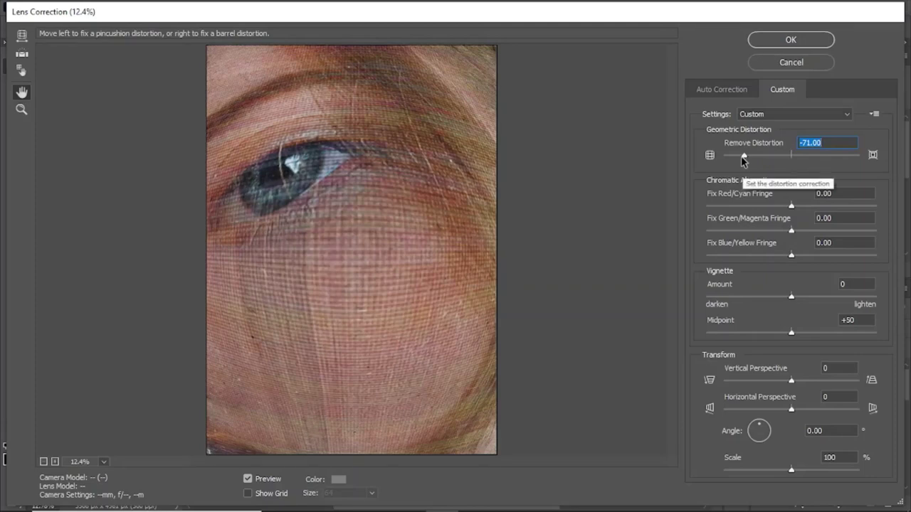
{"action": "left_click_drag", "start_coordinate": [744, 158], "coordinate": [821, 156]}
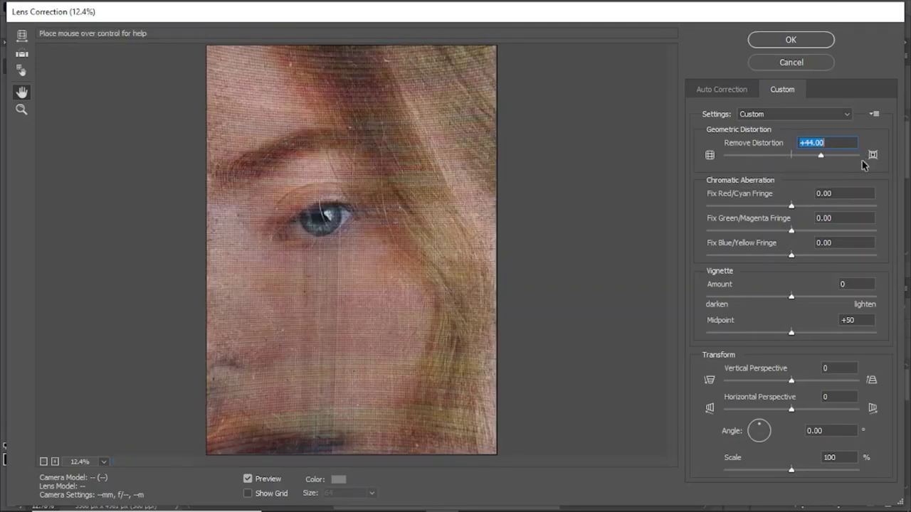
{"action": "left_click", "coordinate": [856, 155]}
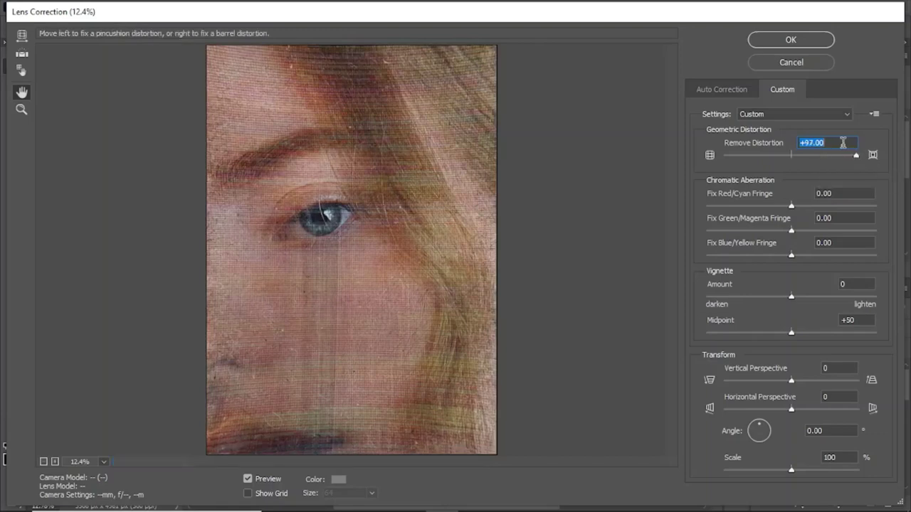
{"action": "type", "text": "-2"}
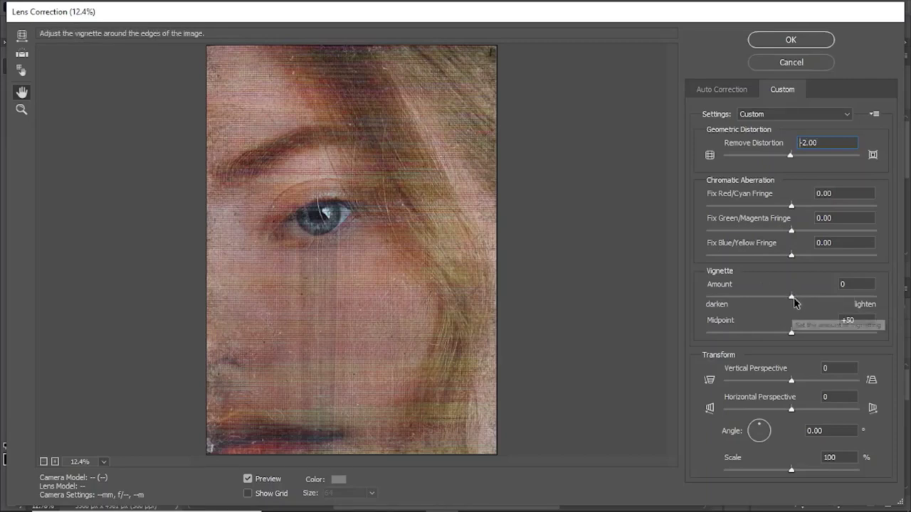
Apply the Lens Correction with a vignette amount of +53 and midpoint of +76, and compare the image with and without the merged layer
{"action": "left_click_drag", "start_coordinate": [792, 301], "coordinate": [836, 302]}
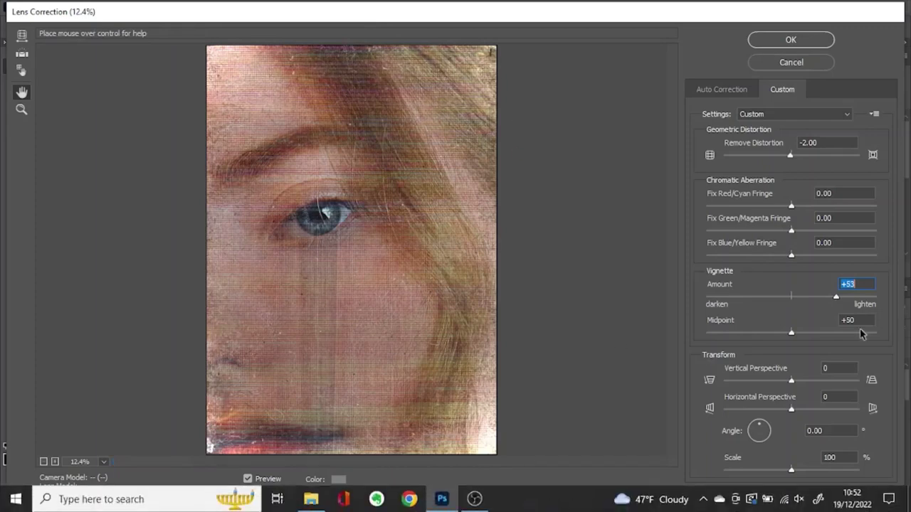
{"action": "left_click", "coordinate": [835, 333]}
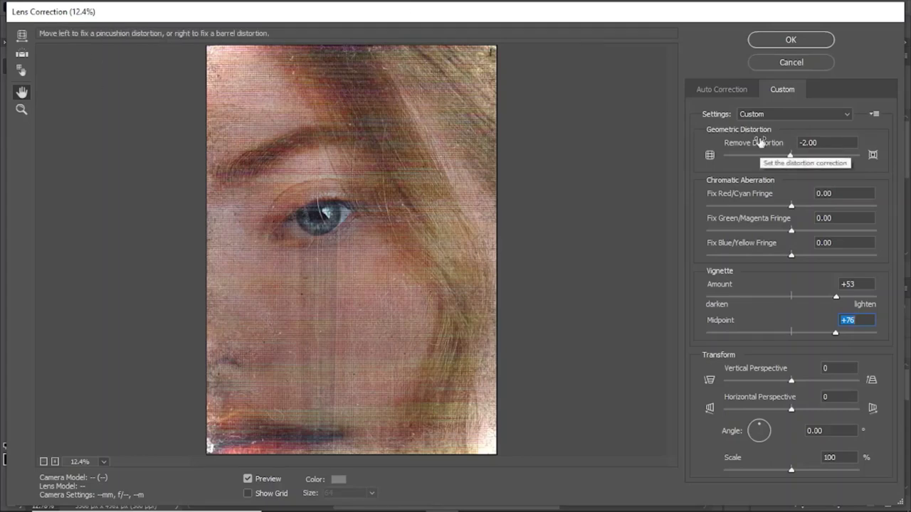
{"action": "left_click", "coordinate": [788, 40]}
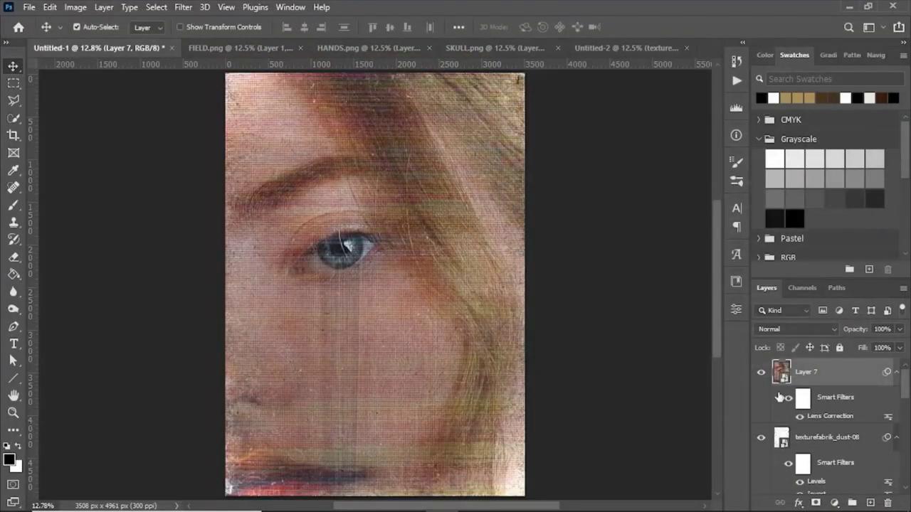
{"action": "left_click", "coordinate": [760, 371]}
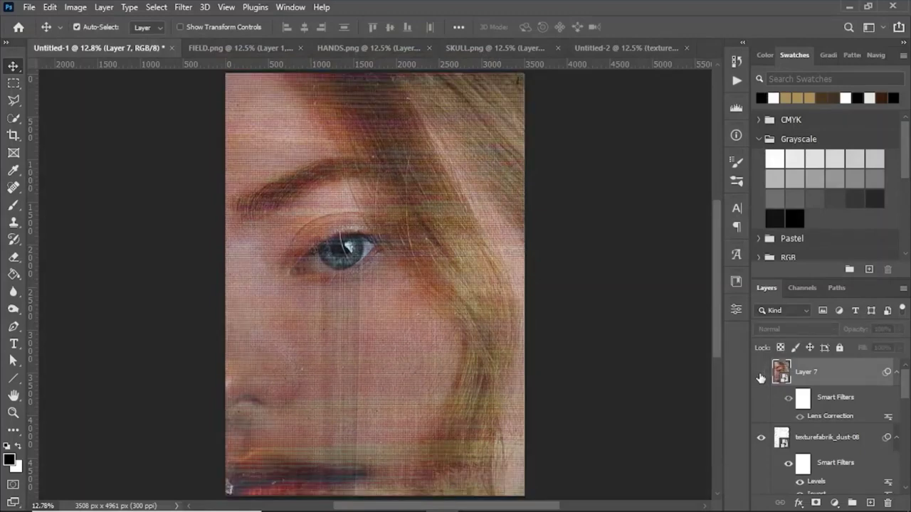
{"action": "left_click", "coordinate": [761, 373]}
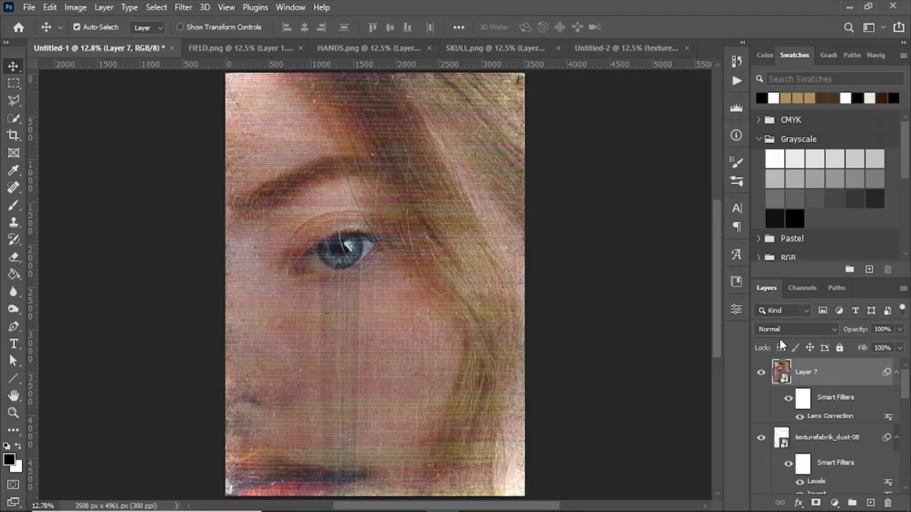
Add a Hue/Saturation adjustment layer above the merged layer and set Saturation to +23
{"action": "left_click", "coordinate": [835, 502]}
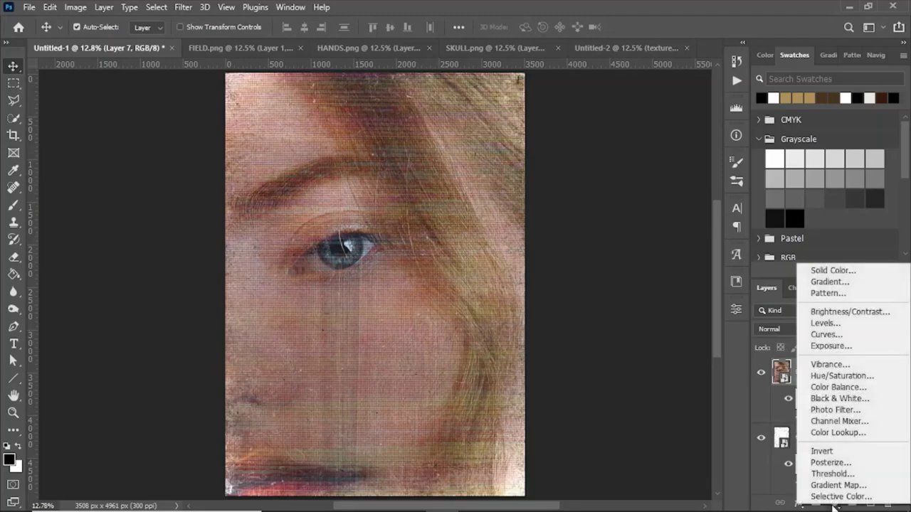
{"action": "left_click", "coordinate": [849, 377]}
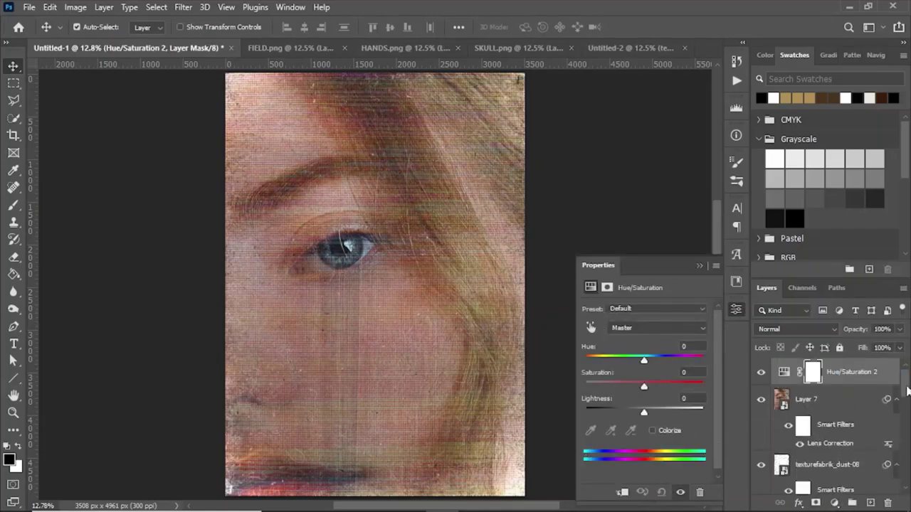
{"action": "left_click", "coordinate": [649, 386]}
{"action": "left_click_drag", "start_coordinate": [649, 389], "coordinate": [657, 389]}
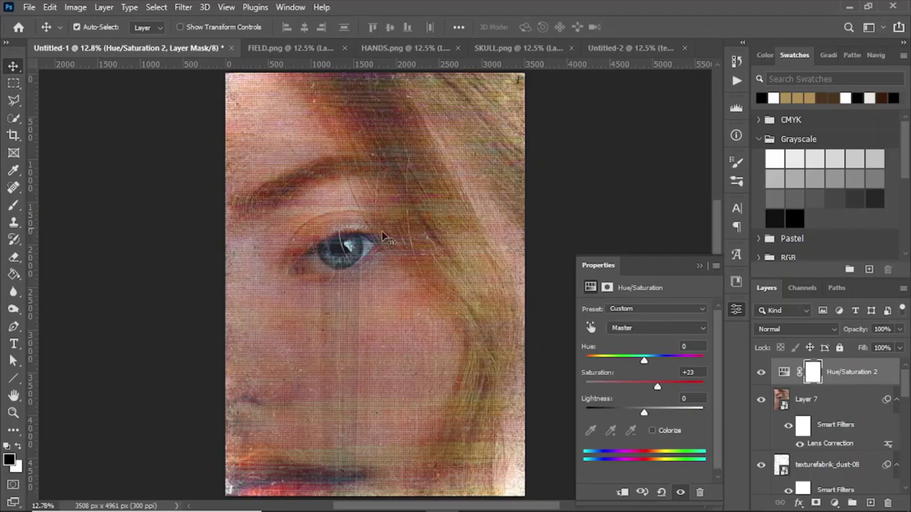
{"action": "left_click", "coordinate": [699, 265]}
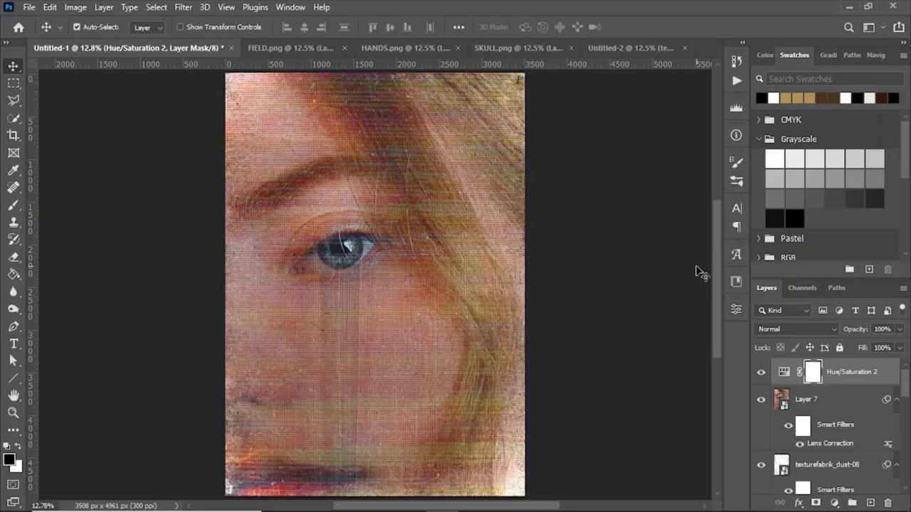
Add an empty layer above the Hue/Saturation adjustment and switch to the Gradient tool
{"action": "left_click", "coordinate": [870, 503]}
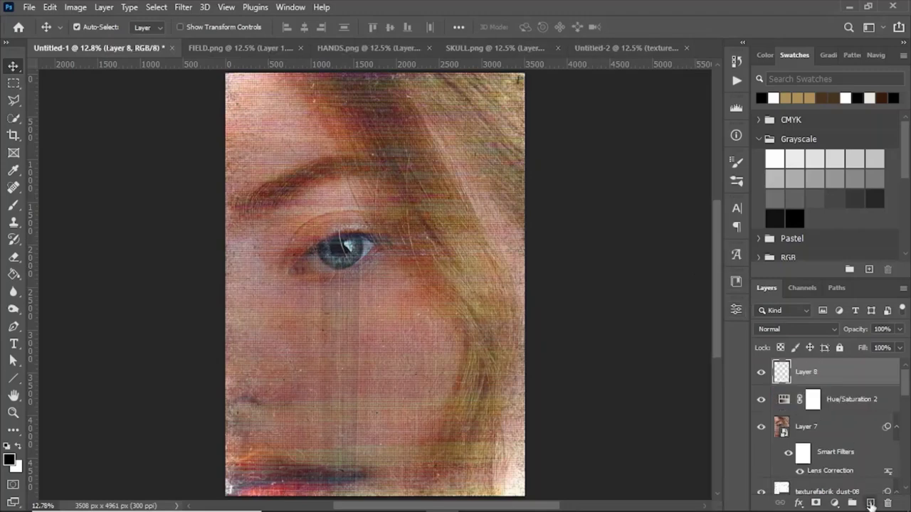
{"action": "left_click", "coordinate": [19, 282]}
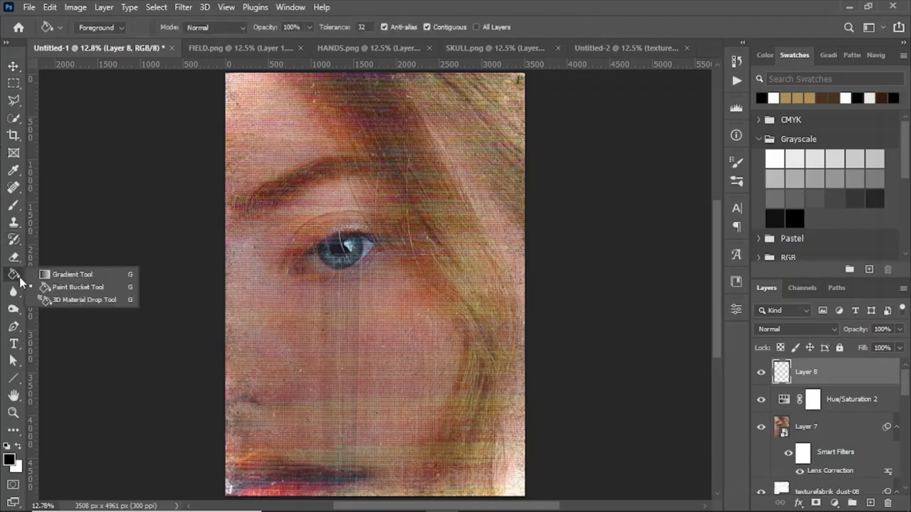
{"action": "left_click", "coordinate": [44, 275]}
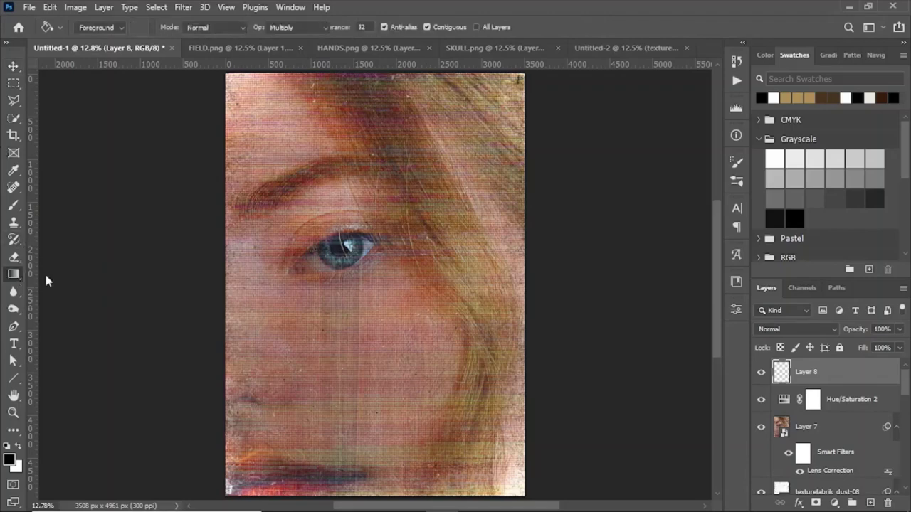
{"action": "left_click", "coordinate": [100, 27]}
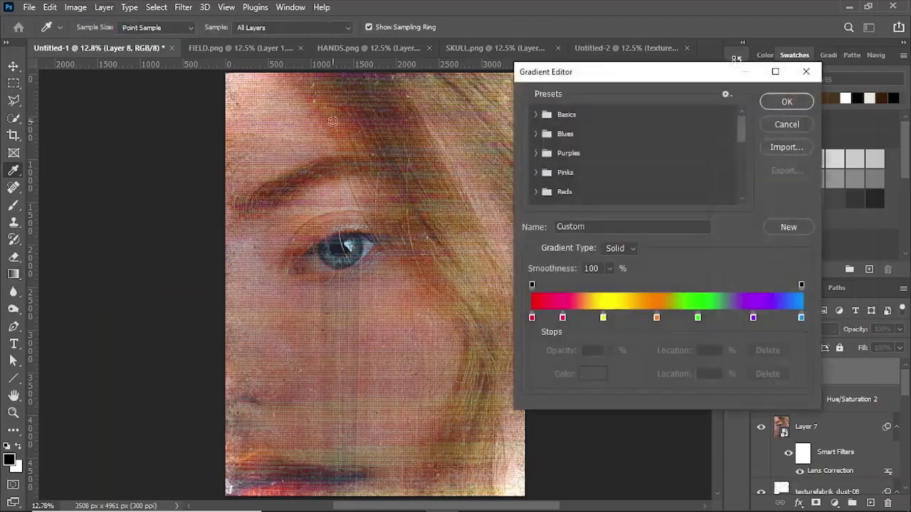
{"action": "left_click", "coordinate": [777, 318]}
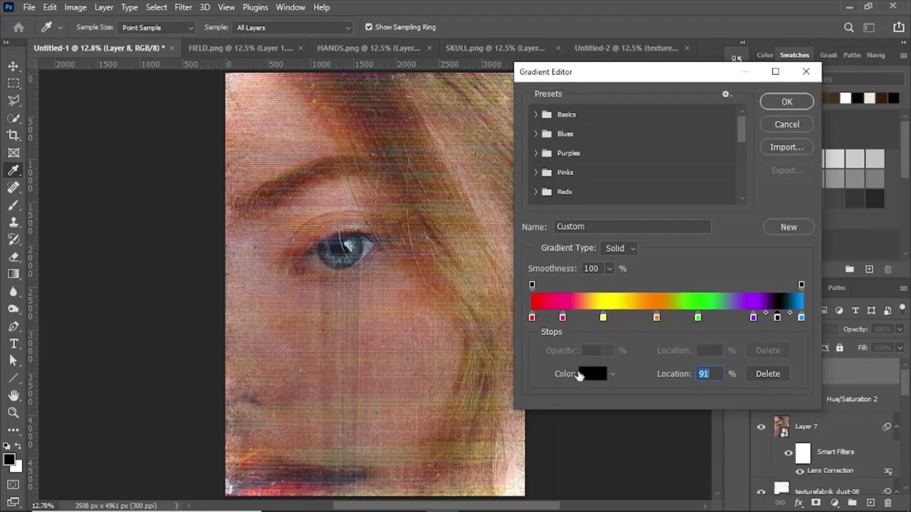
{"action": "left_click", "coordinate": [591, 375]}
{"action": "left_click", "coordinate": [558, 143]}
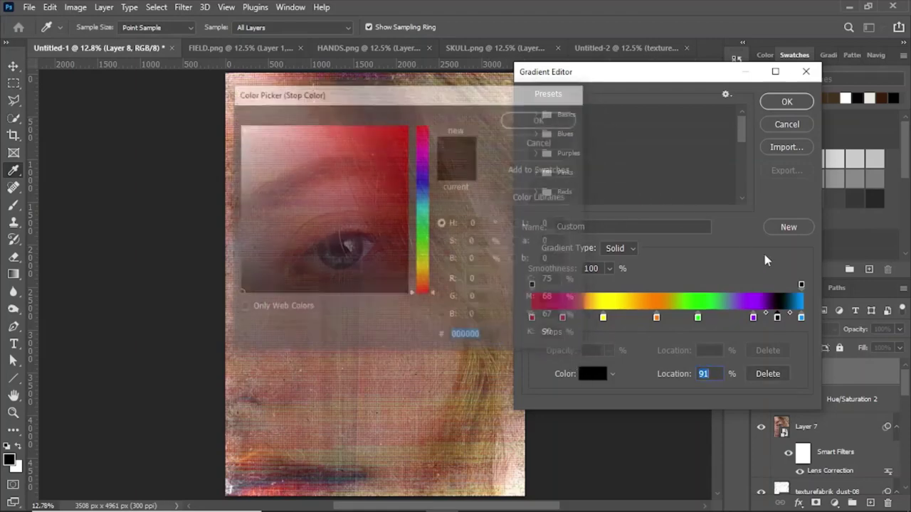
{"action": "type", "text": "1"}
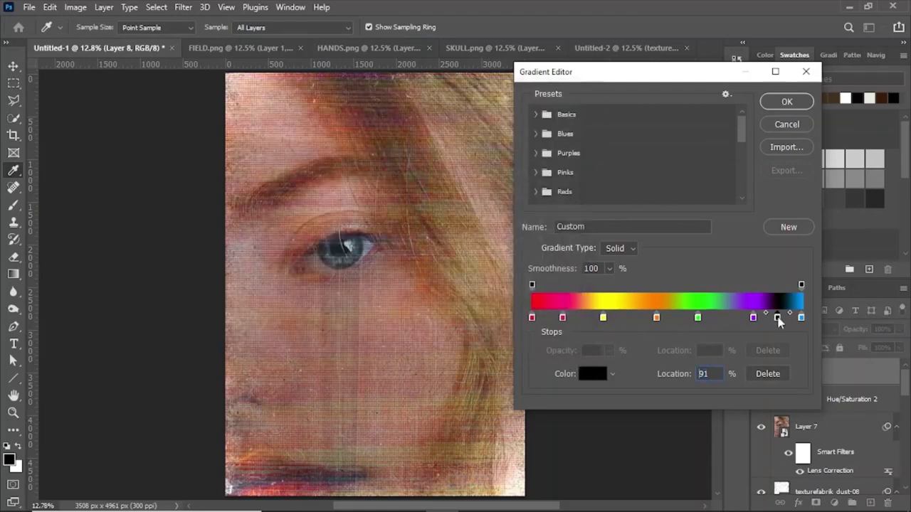
{"action": "left_click", "coordinate": [534, 317]}
{"action": "left_click", "coordinate": [534, 317]}
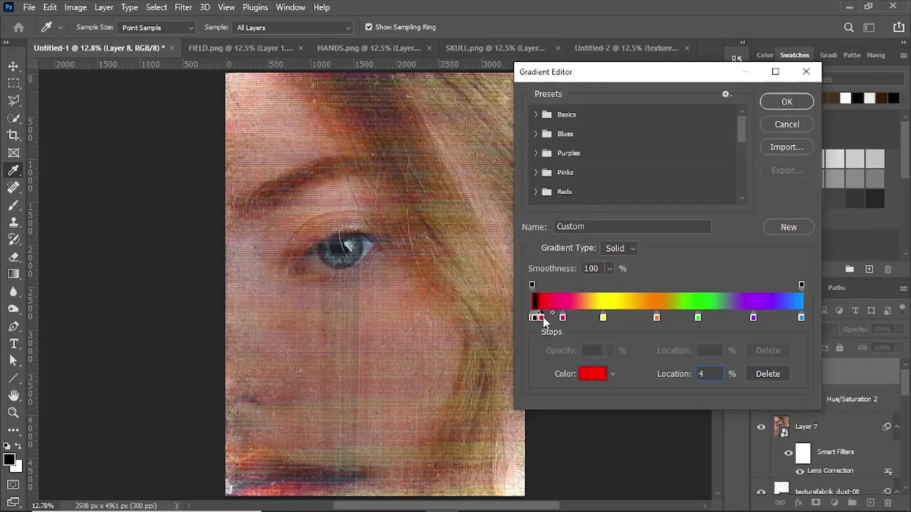
{"action": "left_click", "coordinate": [539, 318]}
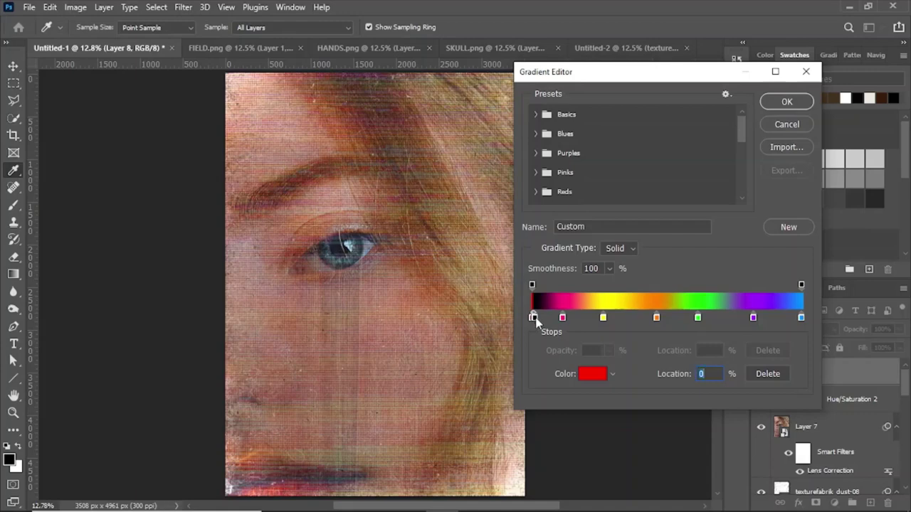
{"action": "left_click", "coordinate": [535, 317]}
{"action": "left_click_drag", "start_coordinate": [544, 320], "coordinate": [533, 316]}
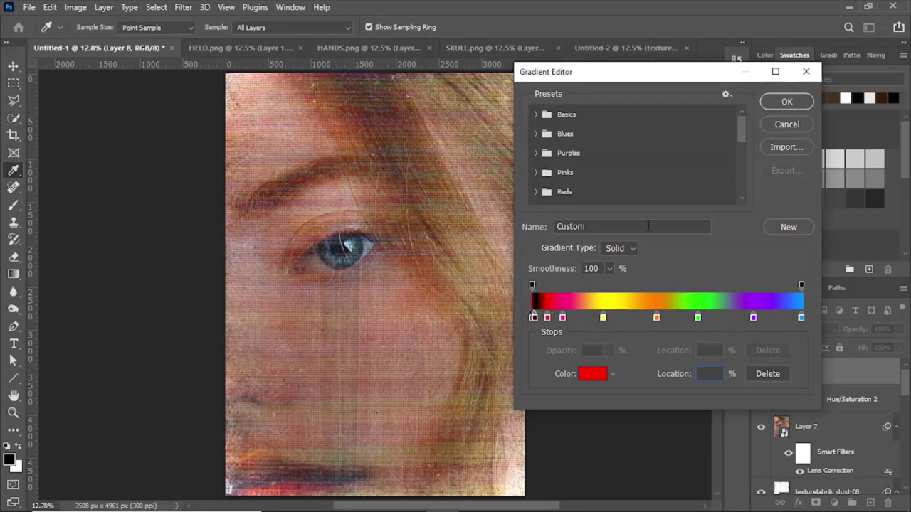
{"action": "left_click", "coordinate": [784, 123]}
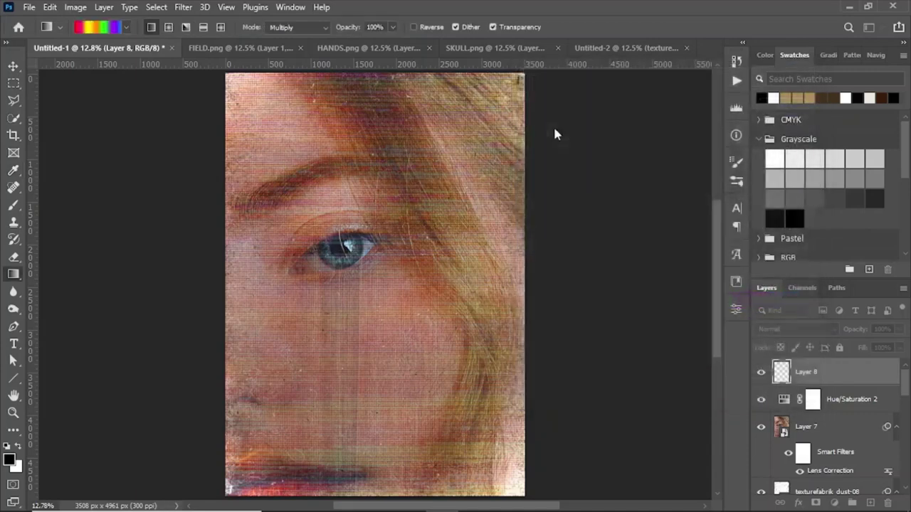
Check the multicolour gradient's stops, and fill the empty top layer with it, running horizontally from edge to edge of the canvas
{"action": "left_click", "coordinate": [97, 28]}
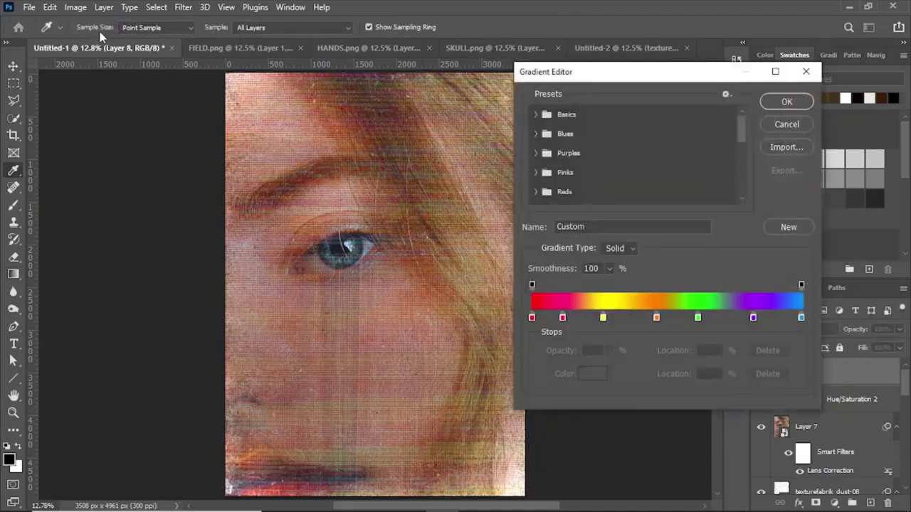
{"action": "left_click", "coordinate": [813, 76]}
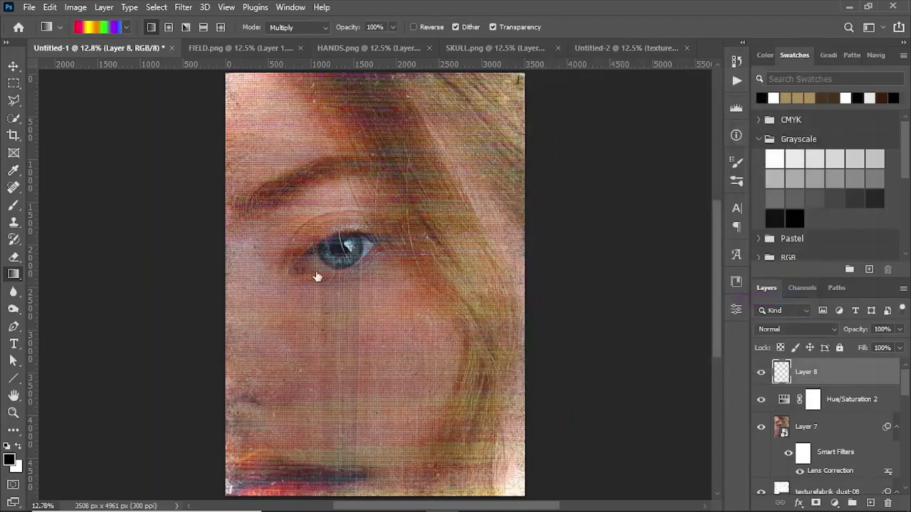
{"action": "left_click_drag", "start_coordinate": [208, 274], "coordinate": [533, 285]}
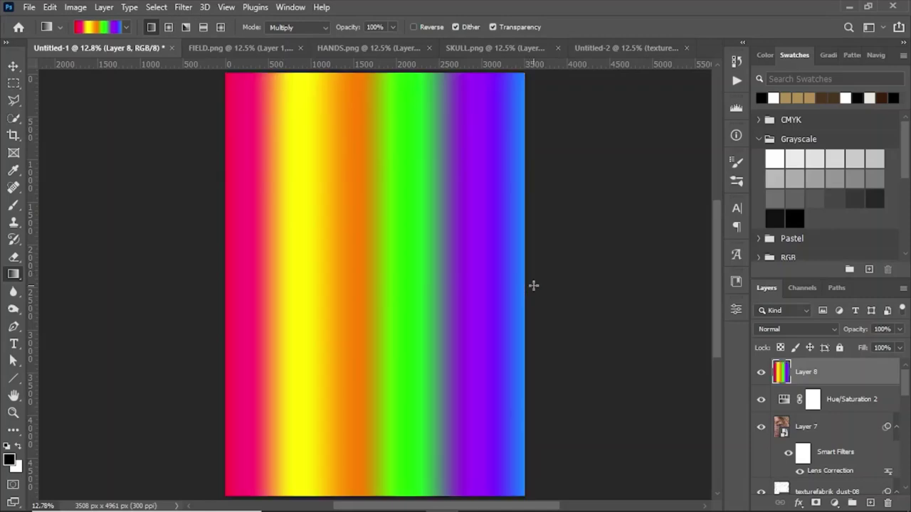
Try the gradient layer in Multiply mode and in Lighten mode at 5% opacity, comparing the image with and without it
{"action": "left_click", "coordinate": [800, 329]}
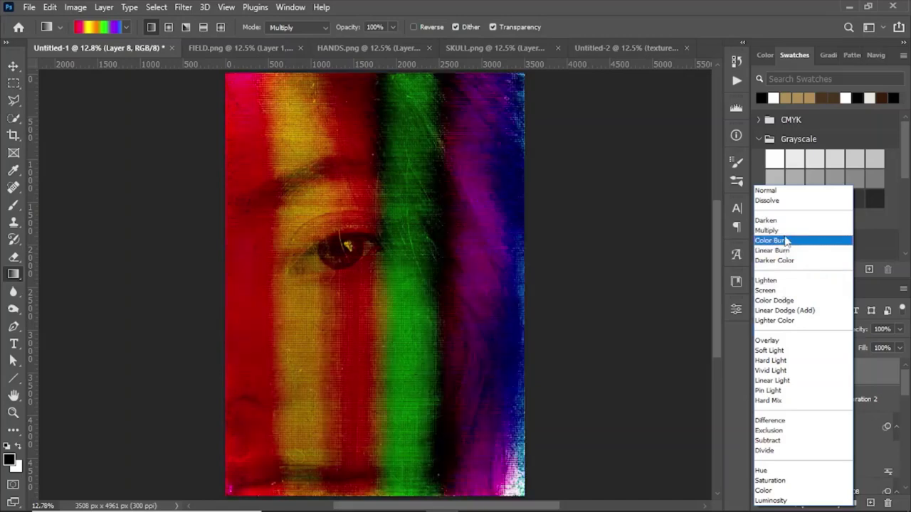
{"action": "left_click", "coordinate": [786, 230]}
{"action": "left_click", "coordinate": [815, 331]}
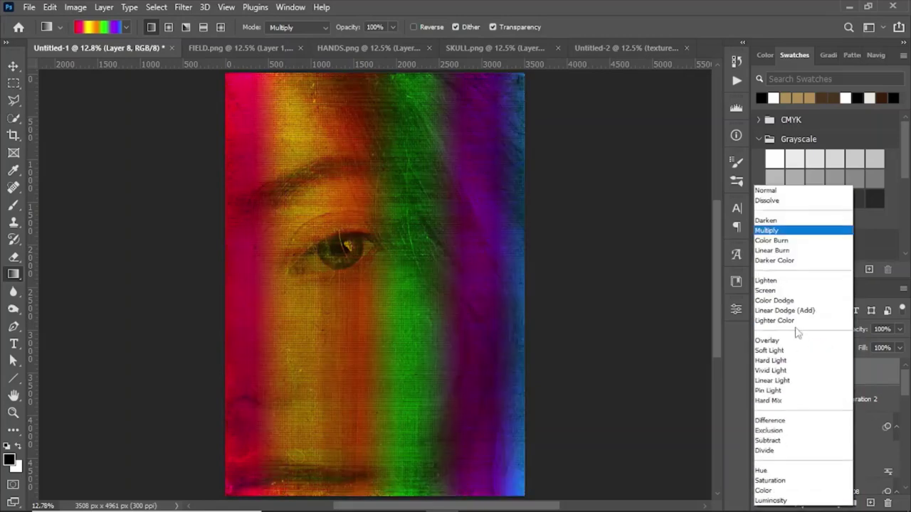
{"action": "left_click", "coordinate": [782, 280]}
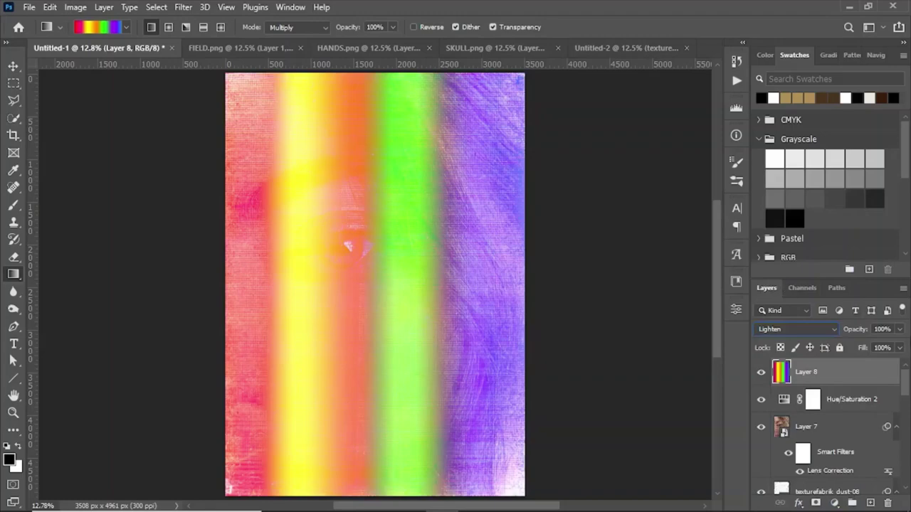
{"action": "left_click", "coordinate": [898, 329]}
{"action": "left_click_drag", "start_coordinate": [850, 337], "coordinate": [842, 347]}
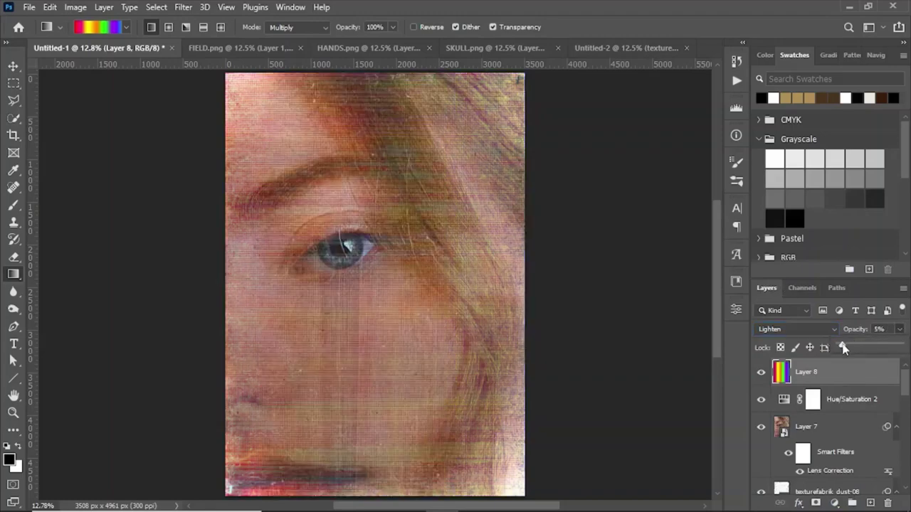
{"action": "left_click", "coordinate": [762, 375]}
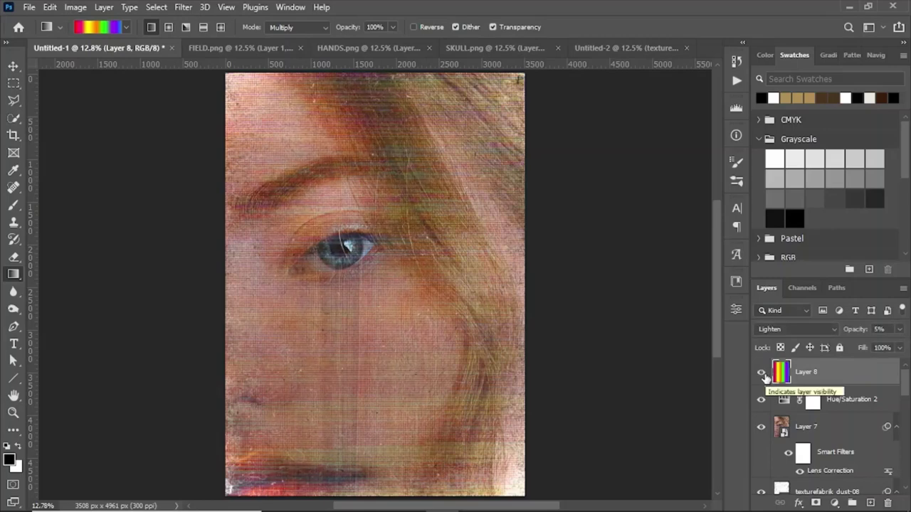
Set the gradient layer to Multiply at 12% opacity, and compare the image with and without it
{"action": "left_click", "coordinate": [791, 331]}
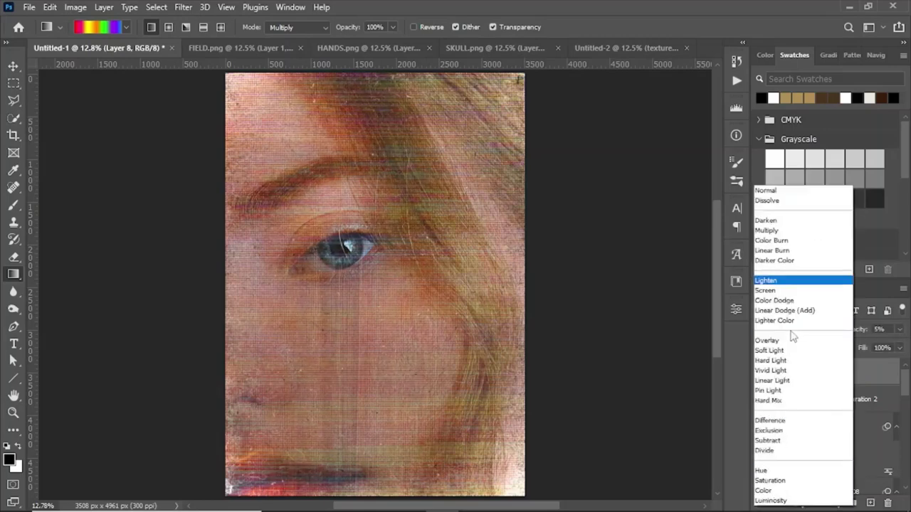
{"action": "left_click", "coordinate": [768, 230]}
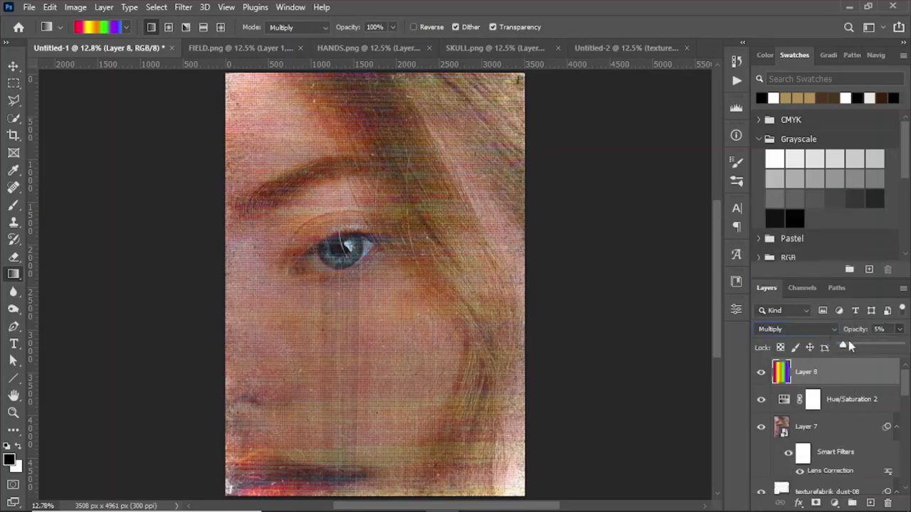
{"action": "left_click_drag", "start_coordinate": [844, 347], "coordinate": [847, 347]}
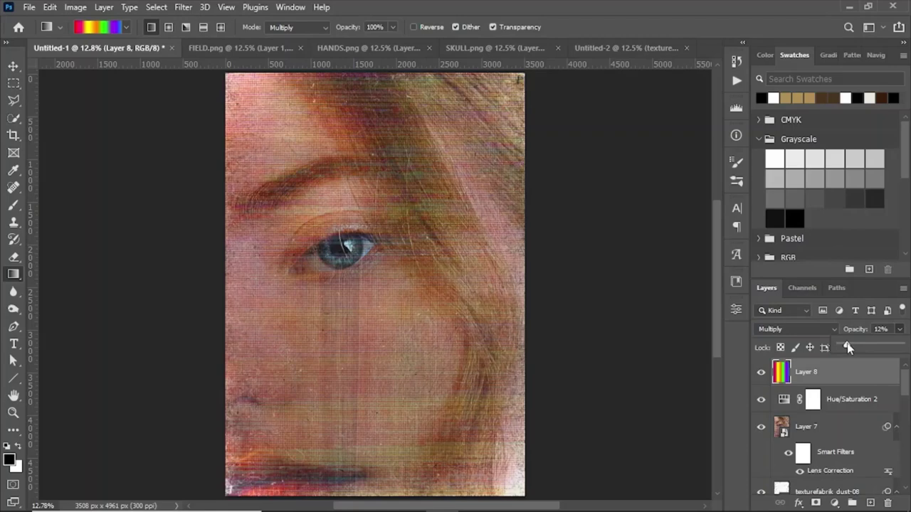
{"action": "left_click", "coordinate": [790, 325]}
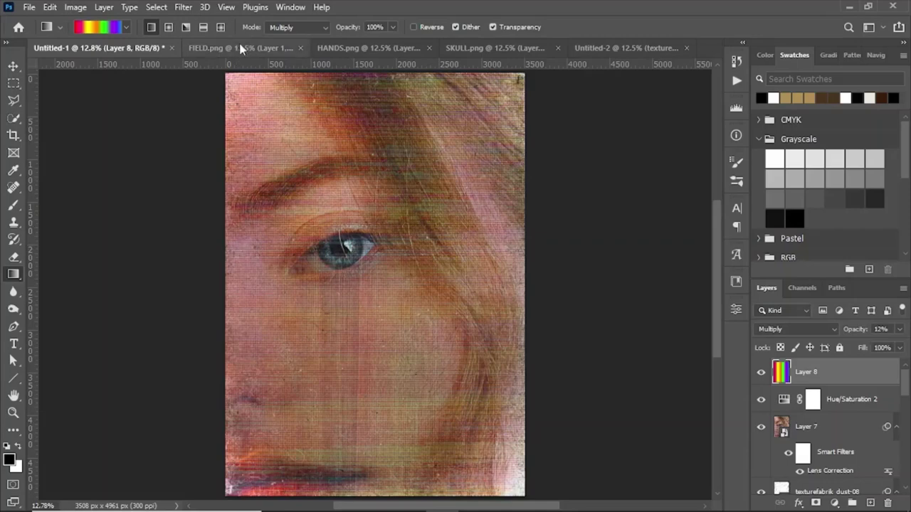
{"action": "left_click", "coordinate": [760, 373]}
{"action": "left_click", "coordinate": [761, 373]}
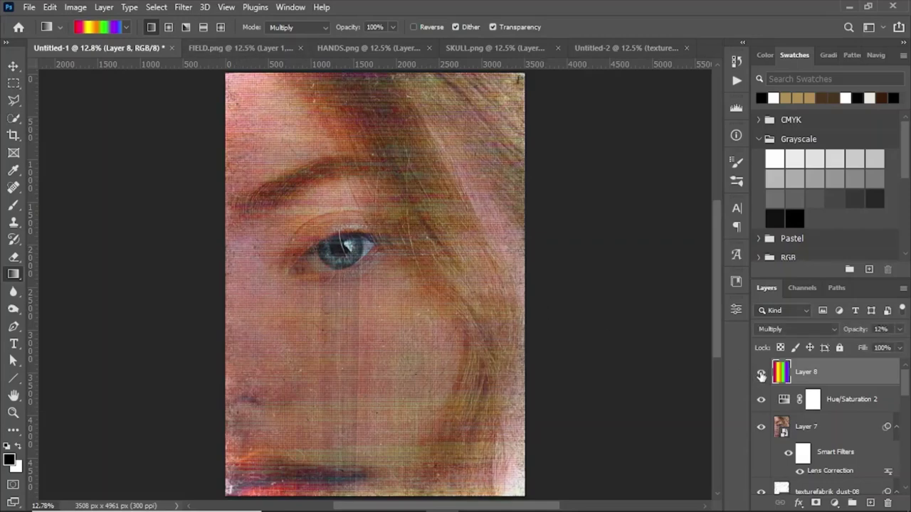
{"action": "left_click", "coordinate": [13, 67]}
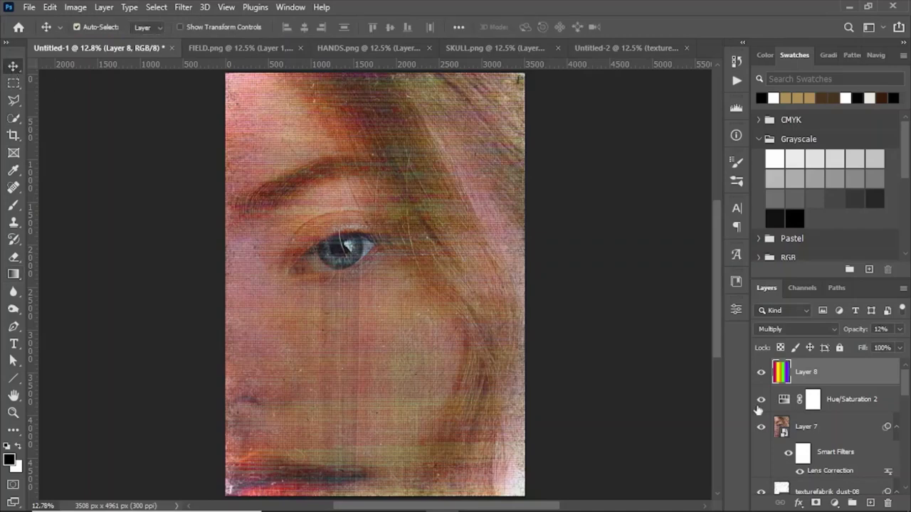
Examine the lettering and scanline texture of FIELD.png at 25% zoom, and look through the portrait document's layer stack
{"action": "left_click_drag", "start_coordinate": [907, 393], "coordinate": [904, 331]}
{"action": "left_click", "coordinate": [895, 413]}
{"action": "left_click", "coordinate": [245, 48]}
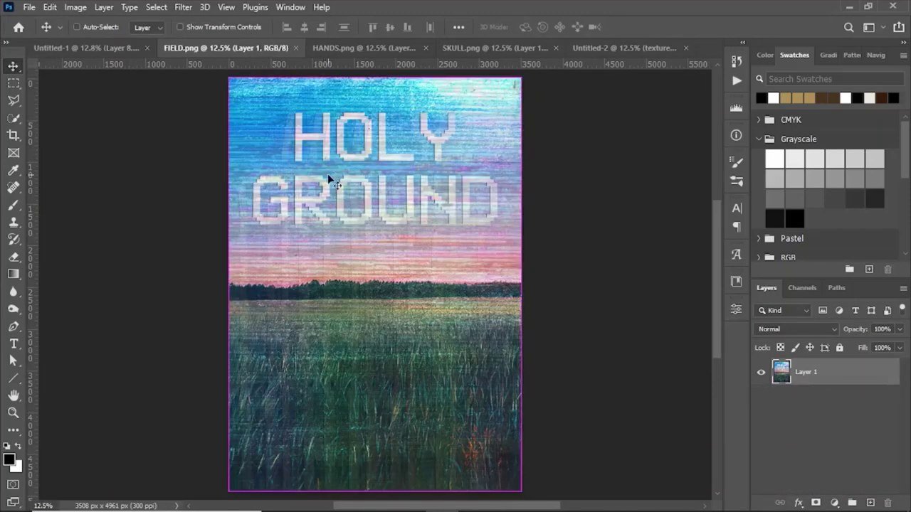
{"action": "key", "text": "ctrl+plus"}
{"action": "key", "text": "ctrl+plus"}
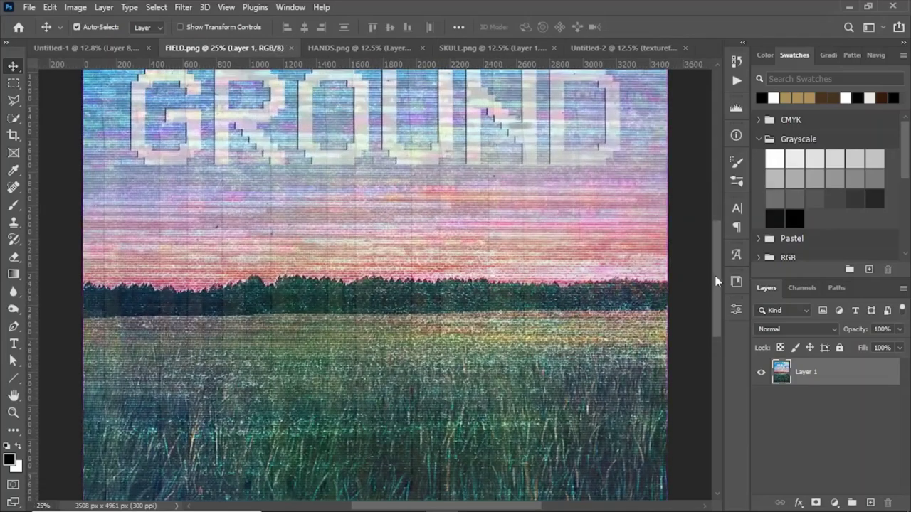
{"action": "scroll", "coordinate": [706, 221], "scroll_direction": "up", "scroll_amount": 5}
{"action": "scroll", "coordinate": [706, 221], "scroll_direction": "up", "scroll_amount": 1}
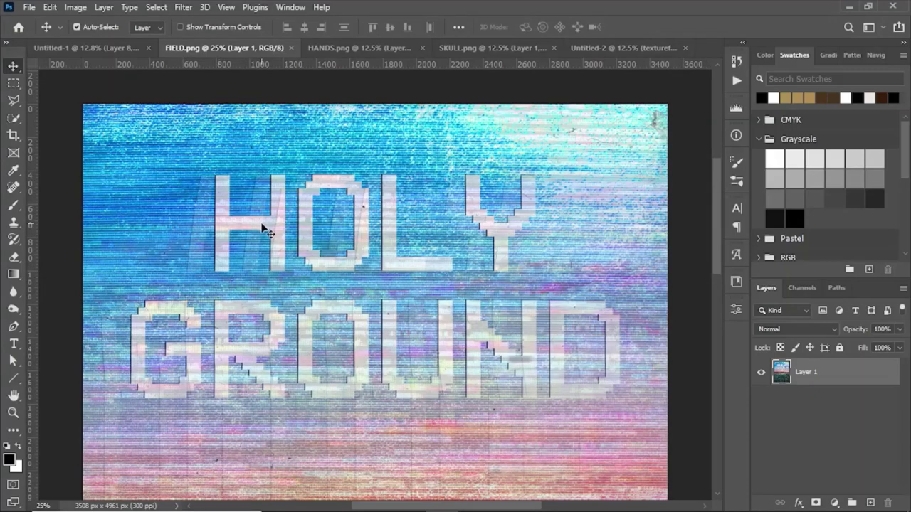
{"action": "left_click", "coordinate": [119, 50]}
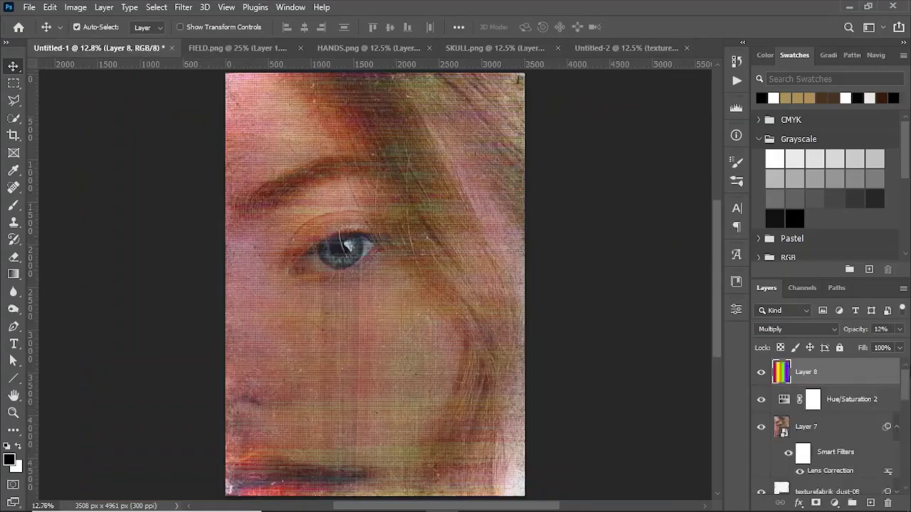
{"action": "scroll", "coordinate": [829, 427], "scroll_direction": "down", "scroll_amount": 5}
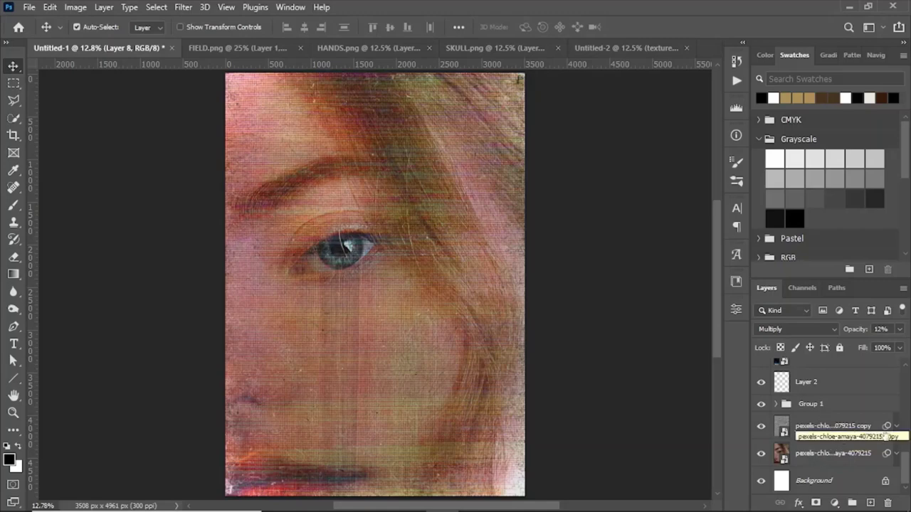
{"action": "left_click_drag", "start_coordinate": [903, 466], "coordinate": [903, 342]}
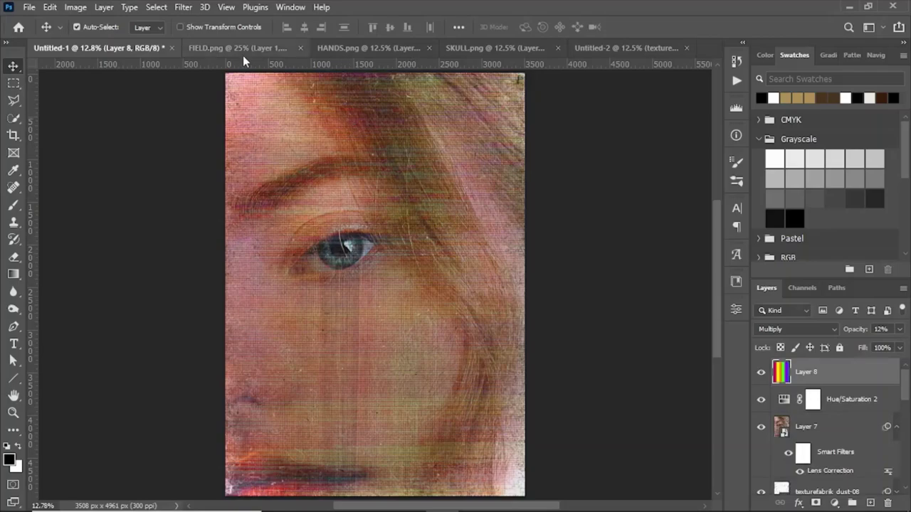
Examine the texture and glitch effects in the HANDS.png and SKULL.png artworks at 25% zoom
{"action": "left_click", "coordinate": [367, 48]}
{"action": "key", "text": "ctrl+plus"}
{"action": "key", "text": "ctrl+plus"}
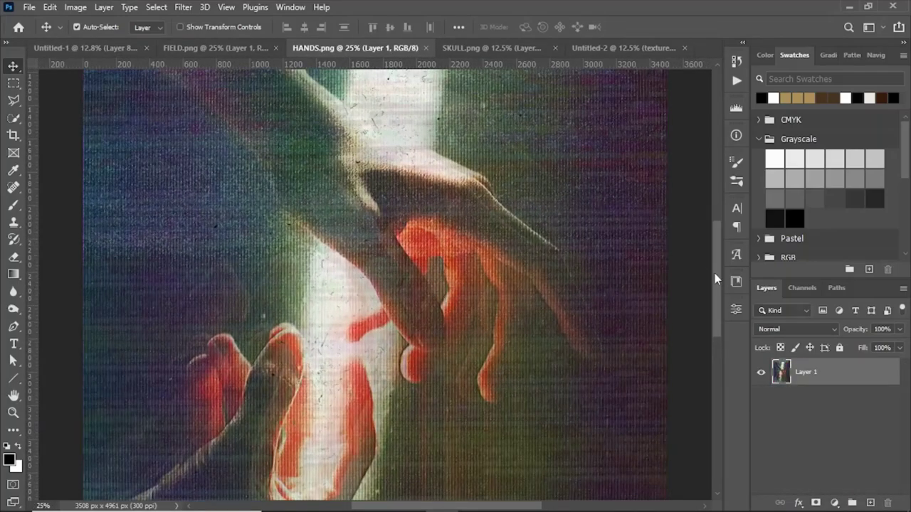
{"action": "left_click_drag", "start_coordinate": [716, 278], "coordinate": [716, 320]}
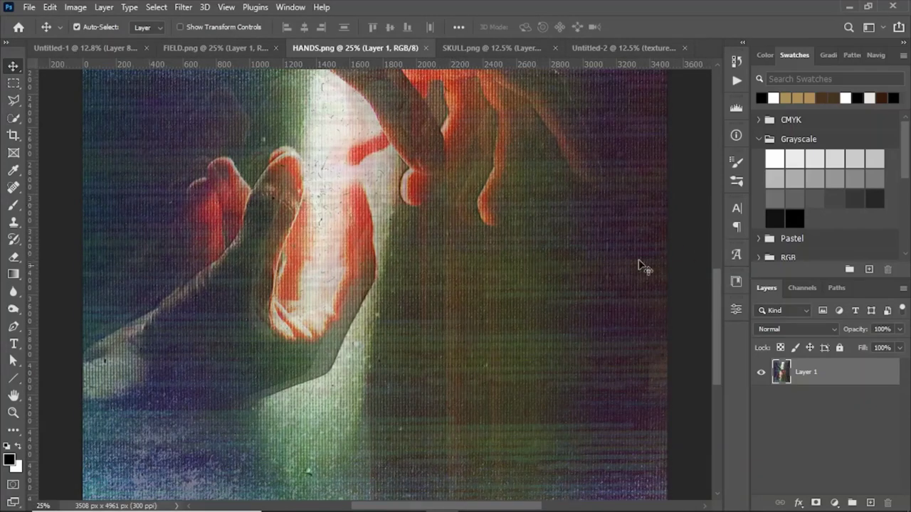
{"action": "left_click_drag", "start_coordinate": [716, 295], "coordinate": [716, 263]}
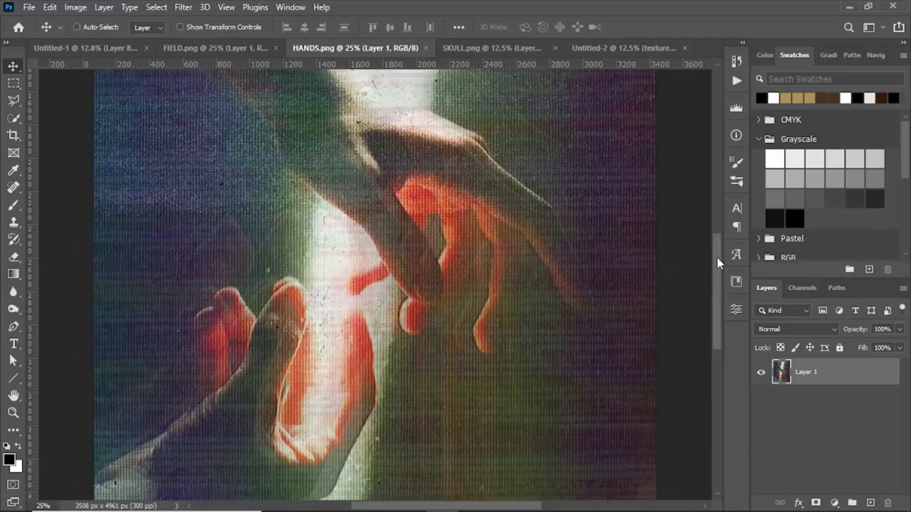
{"action": "key", "text": "ctrl+0"}
{"action": "left_click", "coordinate": [505, 49]}
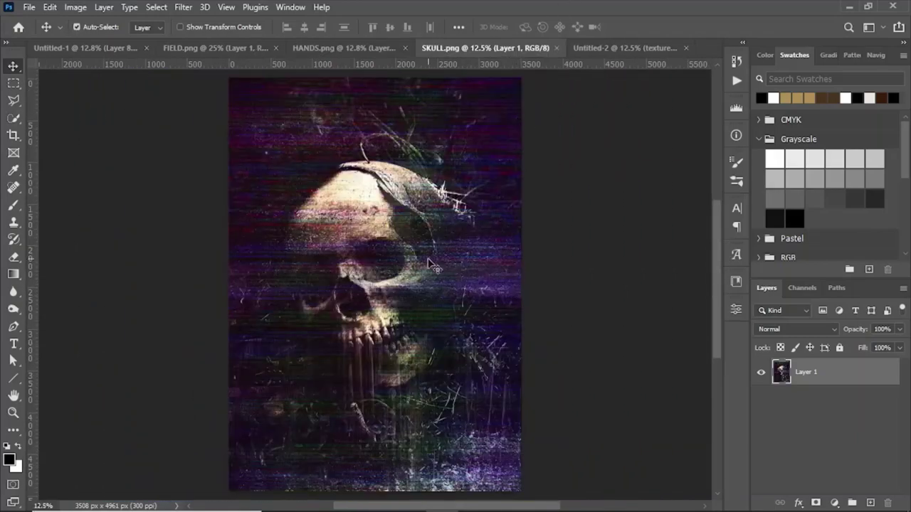
{"action": "key", "text": "ctrl+plus"}
{"action": "key", "text": "ctrl+plus"}
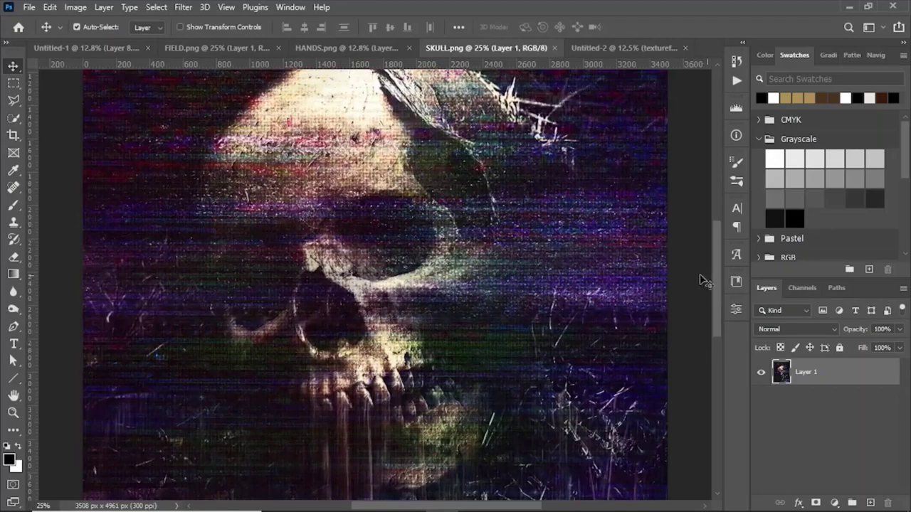
{"action": "left_click_drag", "start_coordinate": [711, 271], "coordinate": [711, 296]}
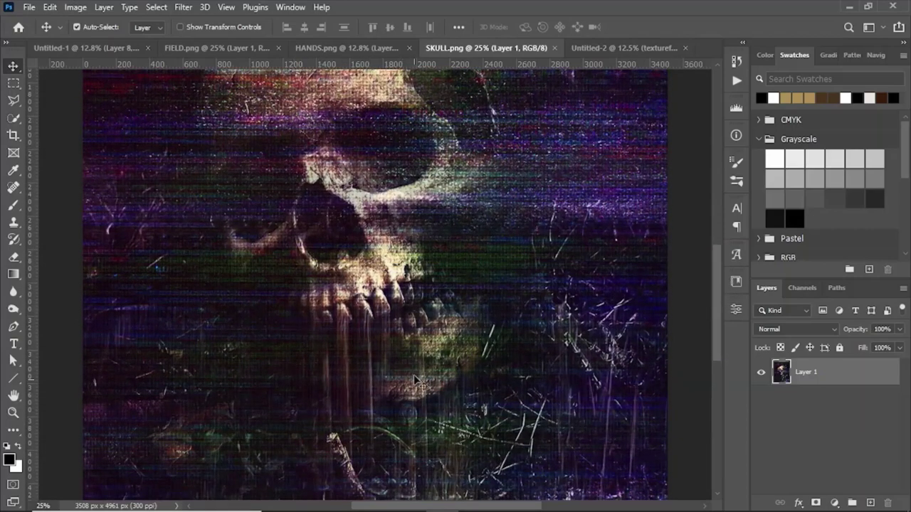
{"action": "scroll", "coordinate": [359, 276], "scroll_direction": "down", "scroll_amount": 2}
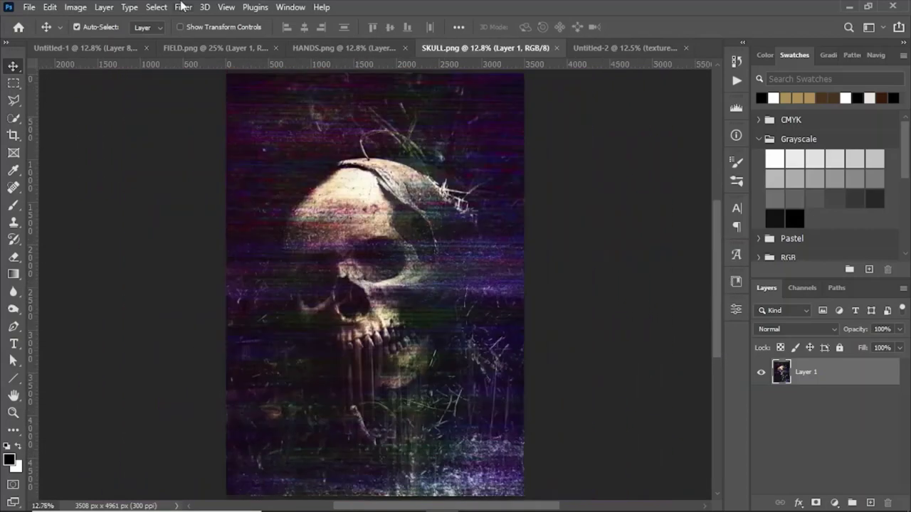
Return to the portrait document and group all layers from the gradient layer down to the copy of the portrait photo
{"action": "left_click", "coordinate": [85, 48]}
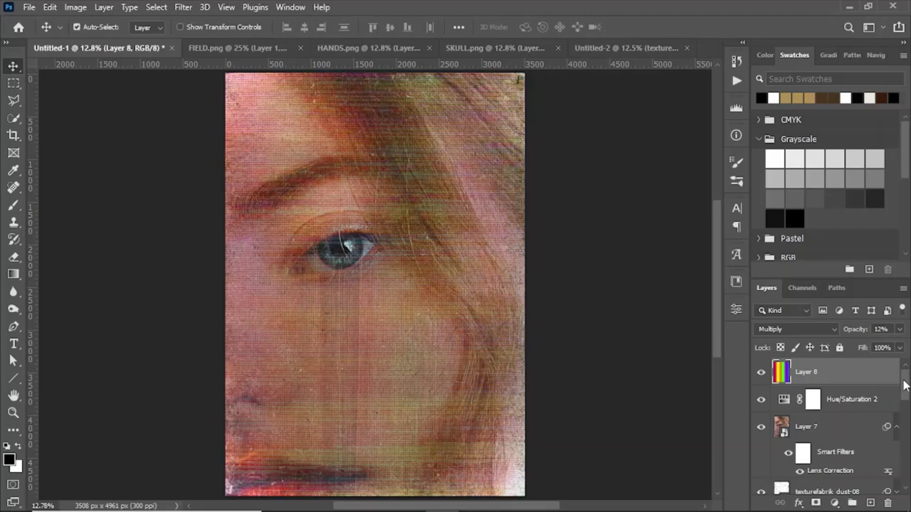
{"action": "scroll", "coordinate": [904, 385], "scroll_direction": "down", "scroll_amount": 5}
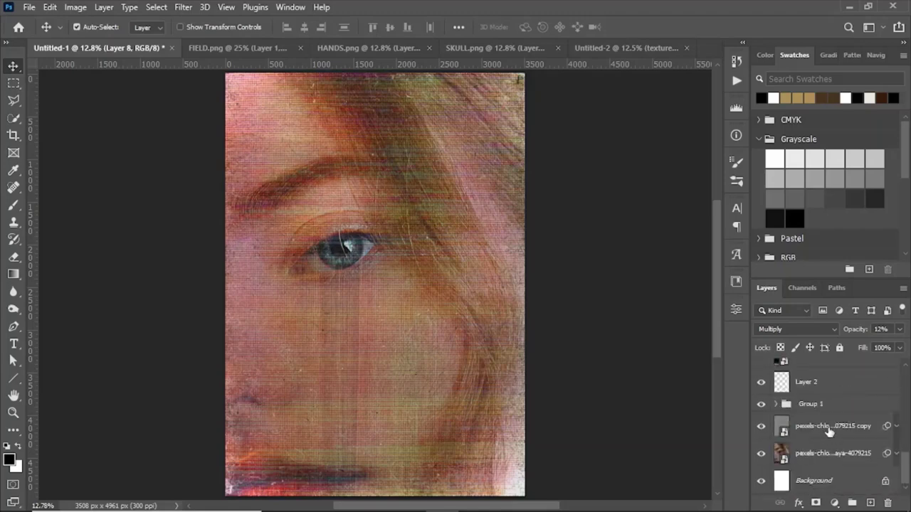
{"action": "left_click", "coordinate": [828, 427], "text": "shift"}
{"action": "key", "text": "ctrl+g"}
Compare the portrait with and without the grouped effect layers, leaving the group shown
{"action": "left_click", "coordinate": [762, 366]}
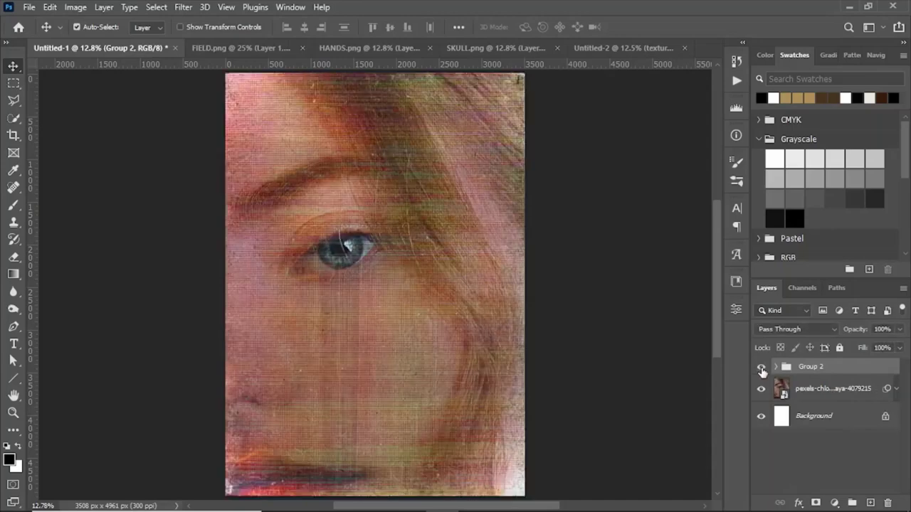
{"action": "left_click", "coordinate": [761, 366]}
{"action": "left_click", "coordinate": [762, 367]}
{"action": "left_click", "coordinate": [761, 371]}
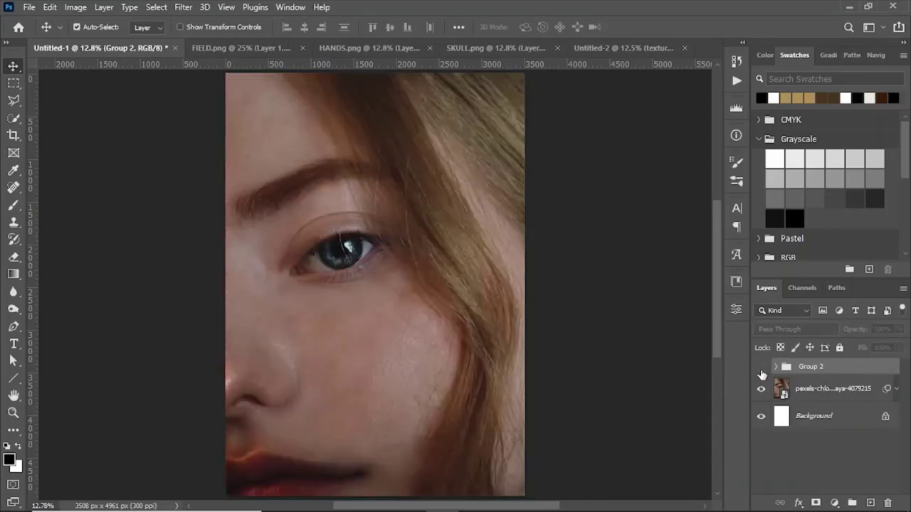
{"action": "left_click", "coordinate": [761, 372]}
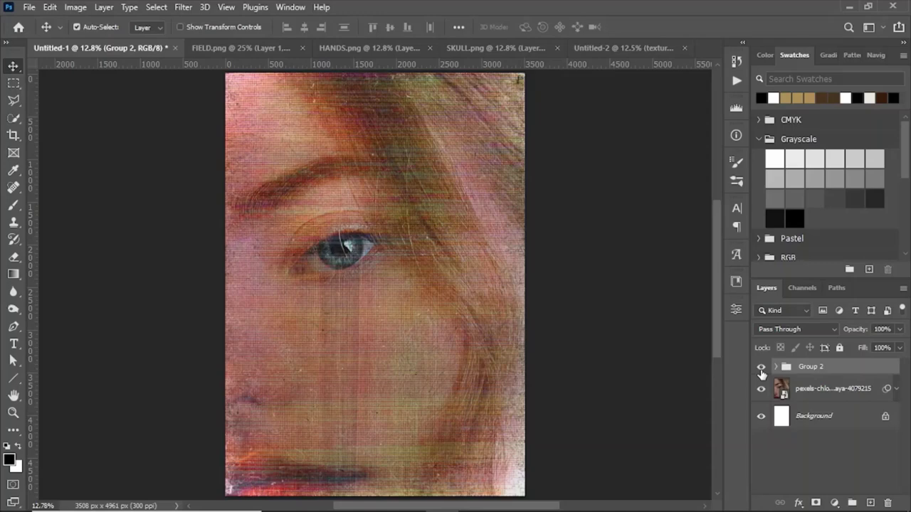
{"action": "left_click", "coordinate": [760, 367]}
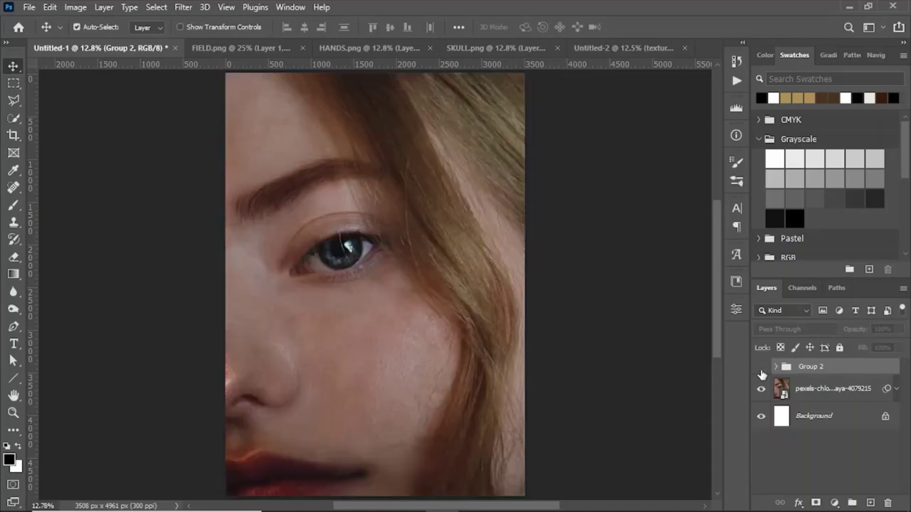
{"action": "left_click", "coordinate": [760, 367]}
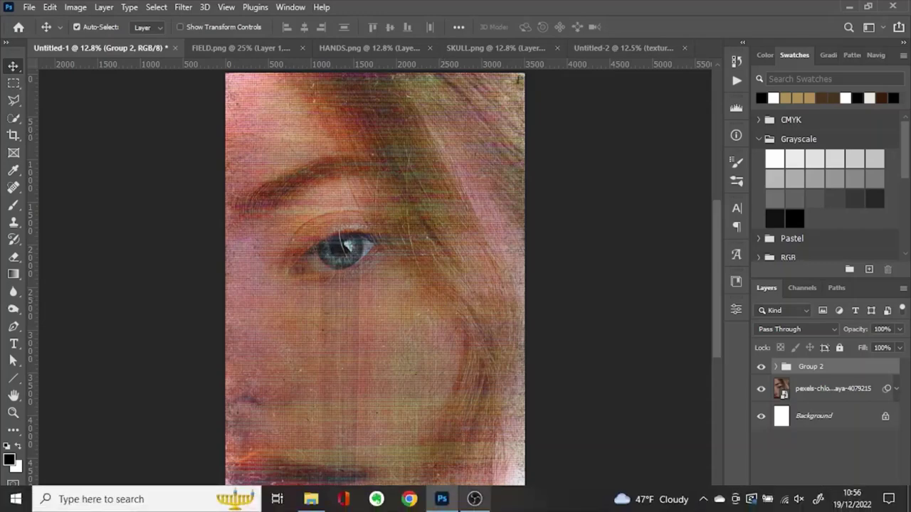
{"action": "mouse_move", "coordinate": [516, 508]}
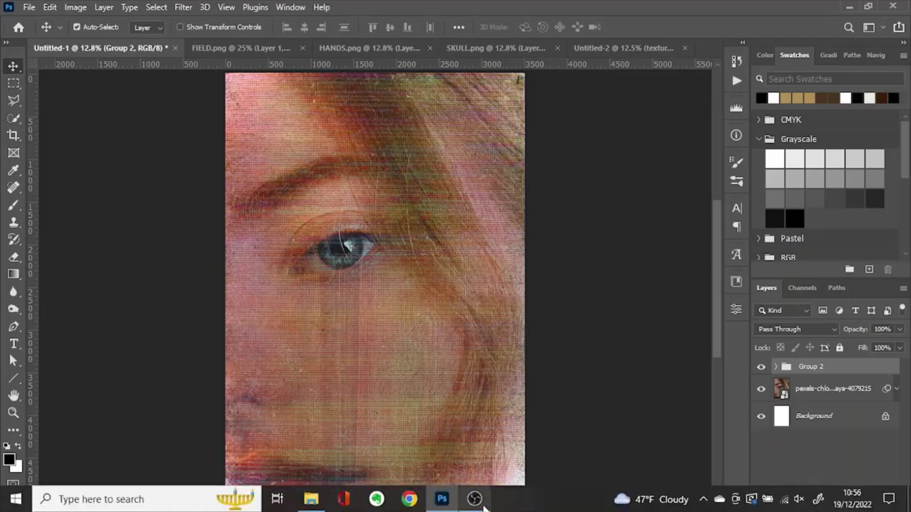